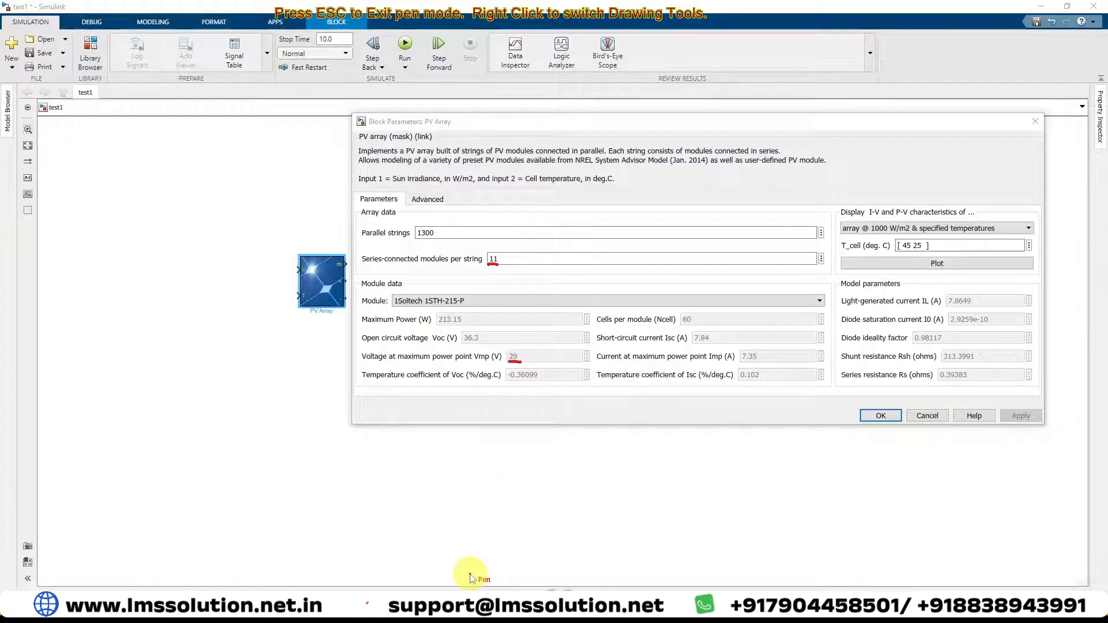
# Step: Plot the PV array's I-V and P-V characteristics for the array at 25 deg.C and specified irradiances
pyautogui.click(903, 229)
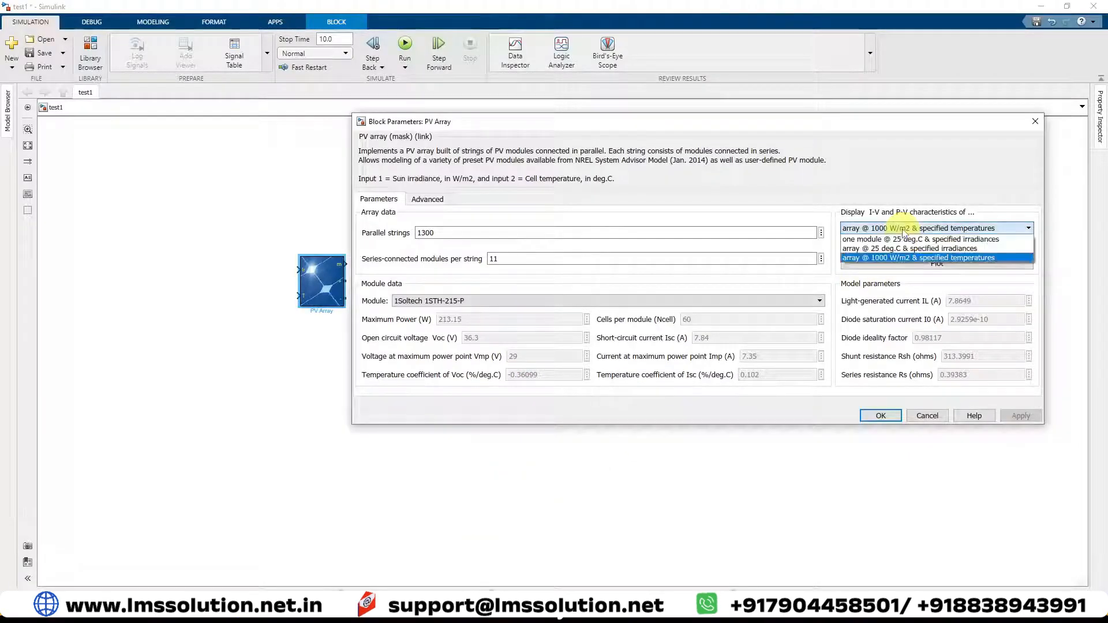
pyautogui.click(903, 248)
pyautogui.click(904, 263)
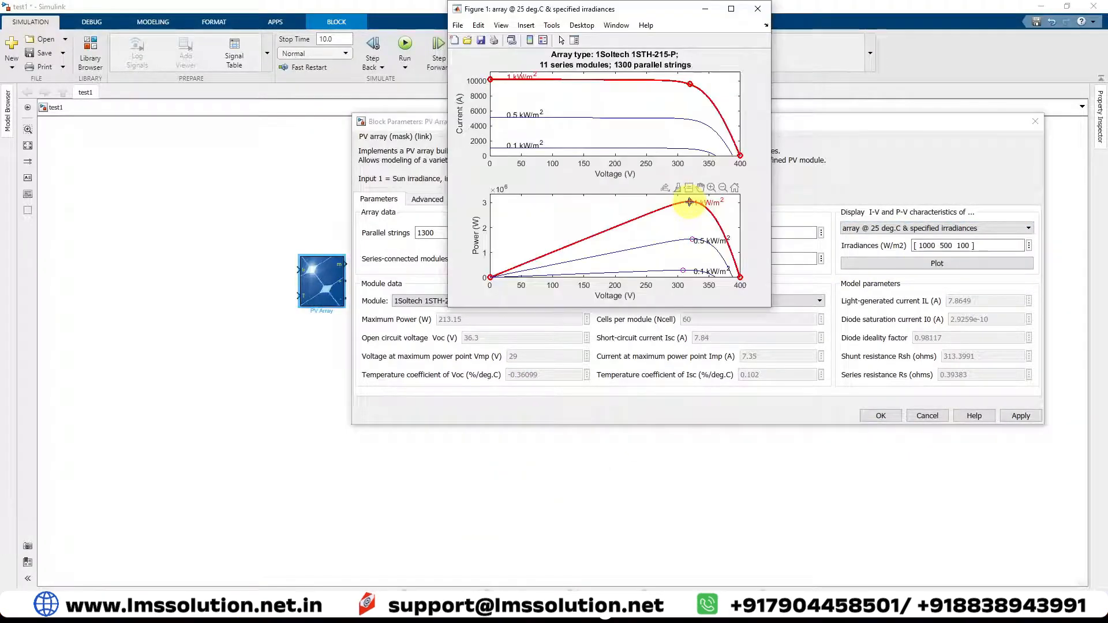
# Step: Inspect the maximum power points on the 1 kW/m2 power and current curves, and close the PV array parameters
pyautogui.click(688, 201)
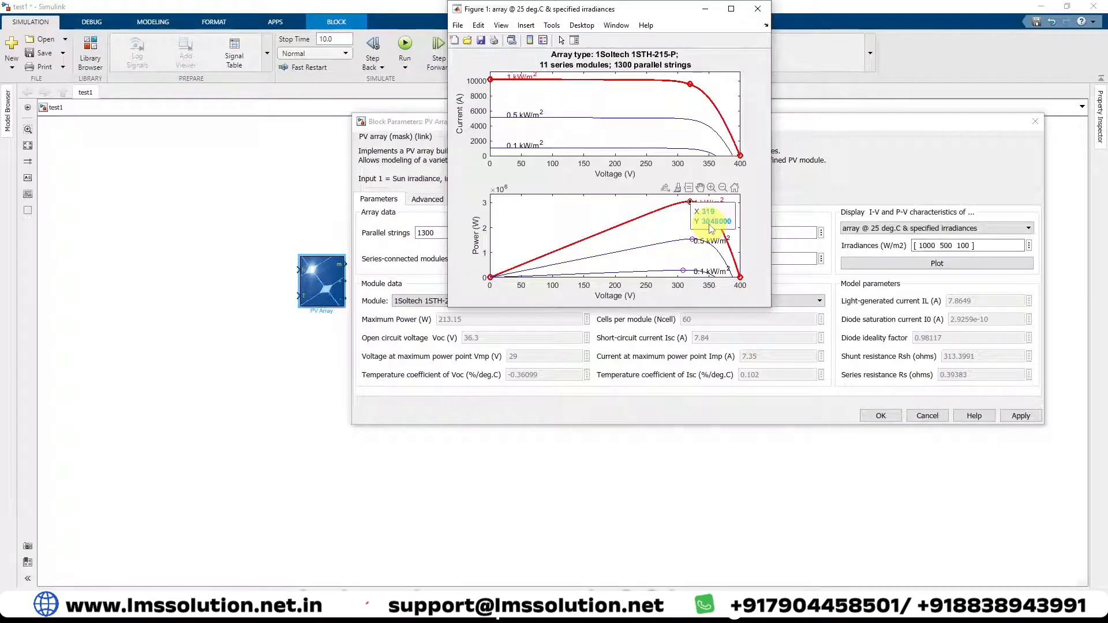
pyautogui.click(690, 85)
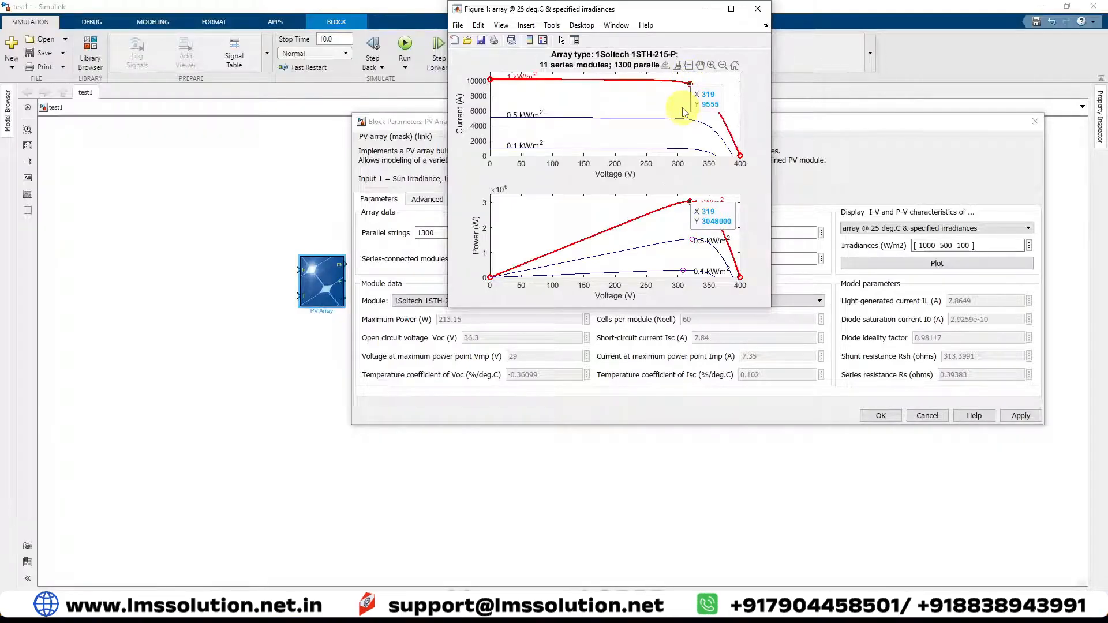
pyautogui.click(761, 401)
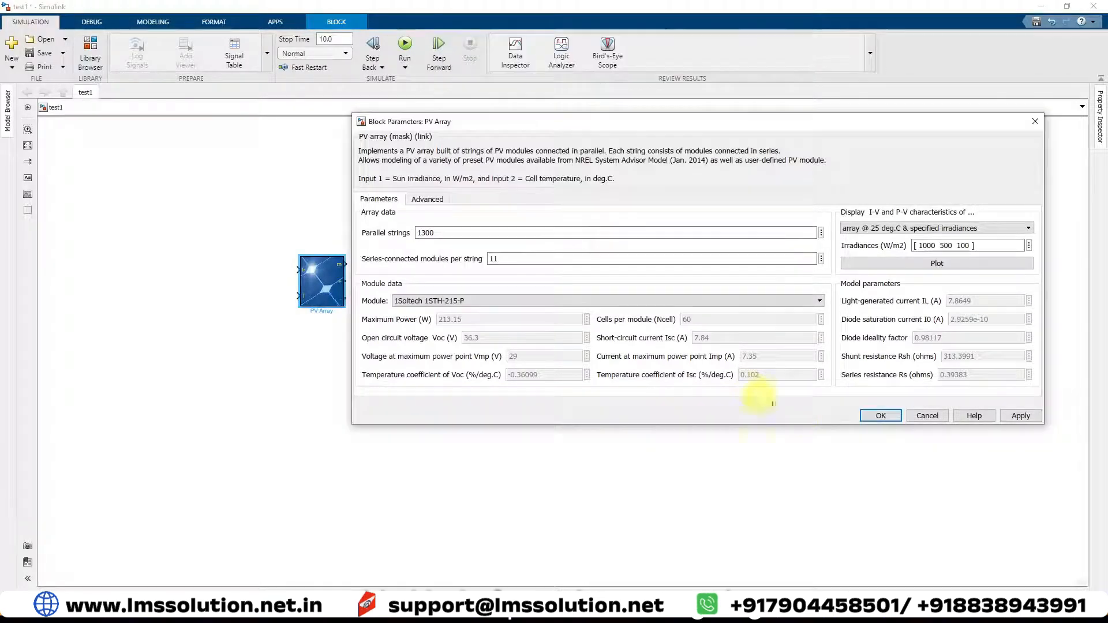
pyautogui.click(882, 415)
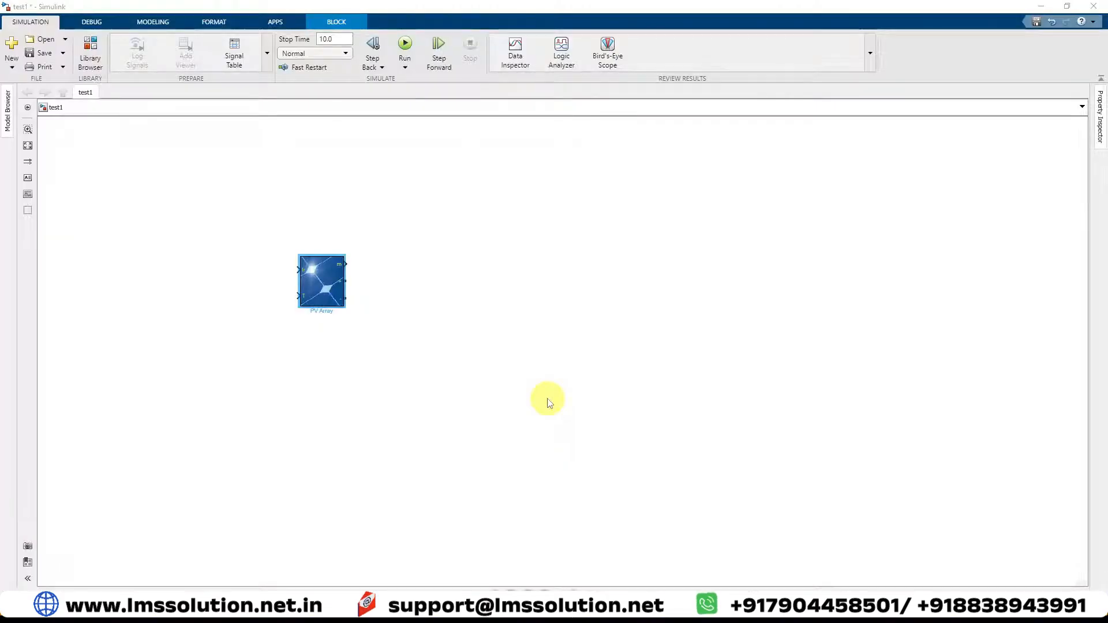
# Step: Add two Constant blocks and connect them to the PV array's irradiance and temperature inputs
pyautogui.doubleClick(257, 358)
pyautogui.write('constant')
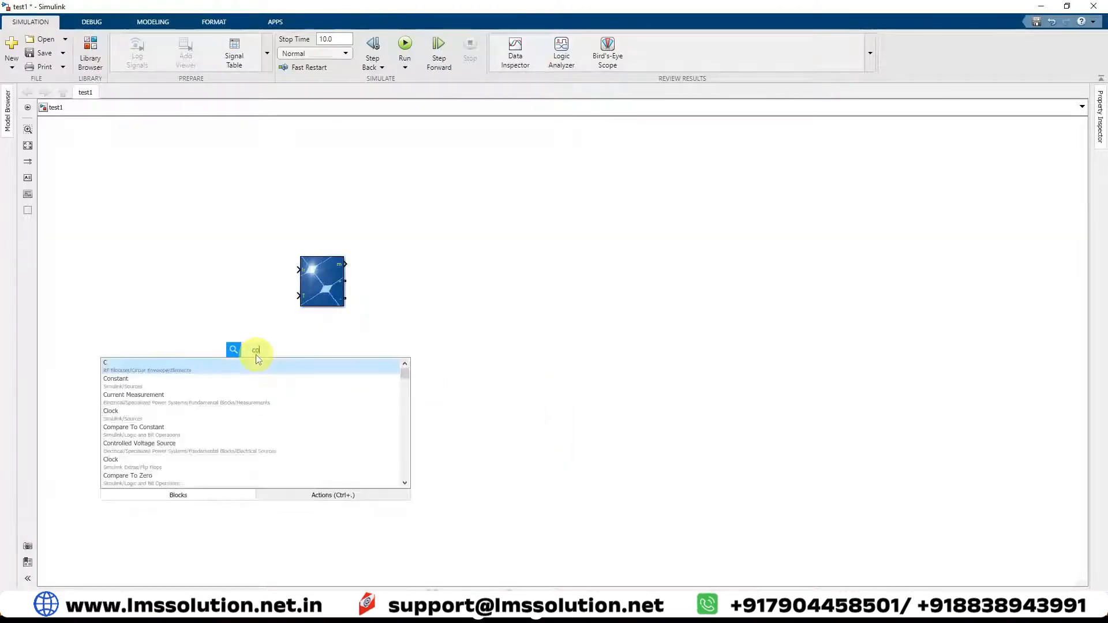
pyautogui.press('Return')
pyautogui.moveTo(251, 348); pyautogui.dragTo(242, 306)
pyautogui.click(270, 272)
pyautogui.click(257, 297)
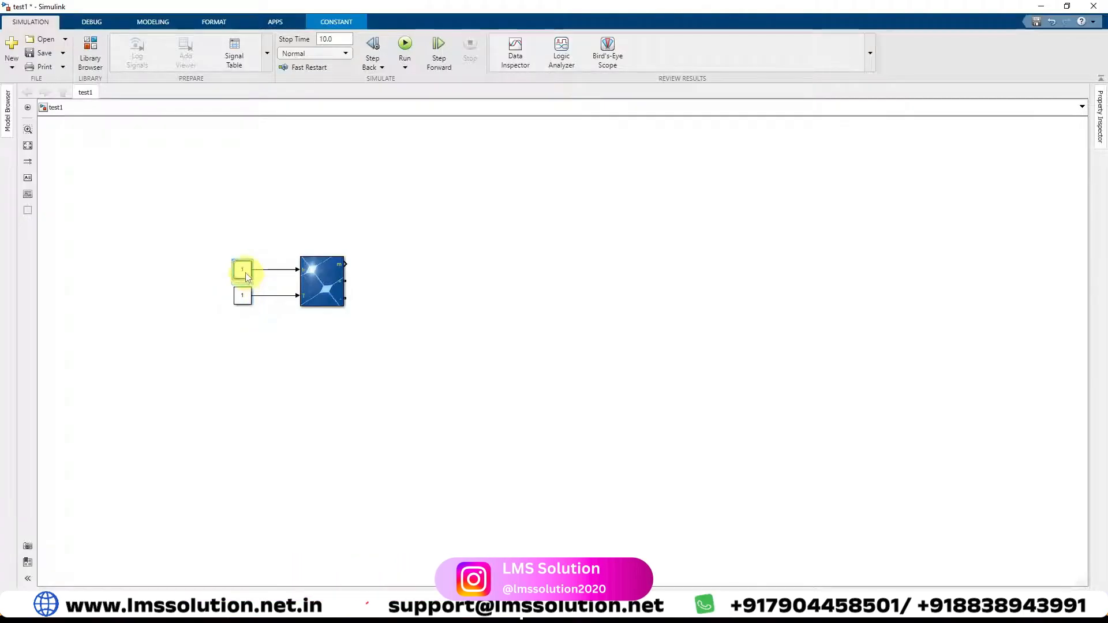
# Step: Set the irradiance constant to 1000 and the temperature constant to 25
pyautogui.doubleClick(242, 269)
pyautogui.write('1000')
pyautogui.press('Return')
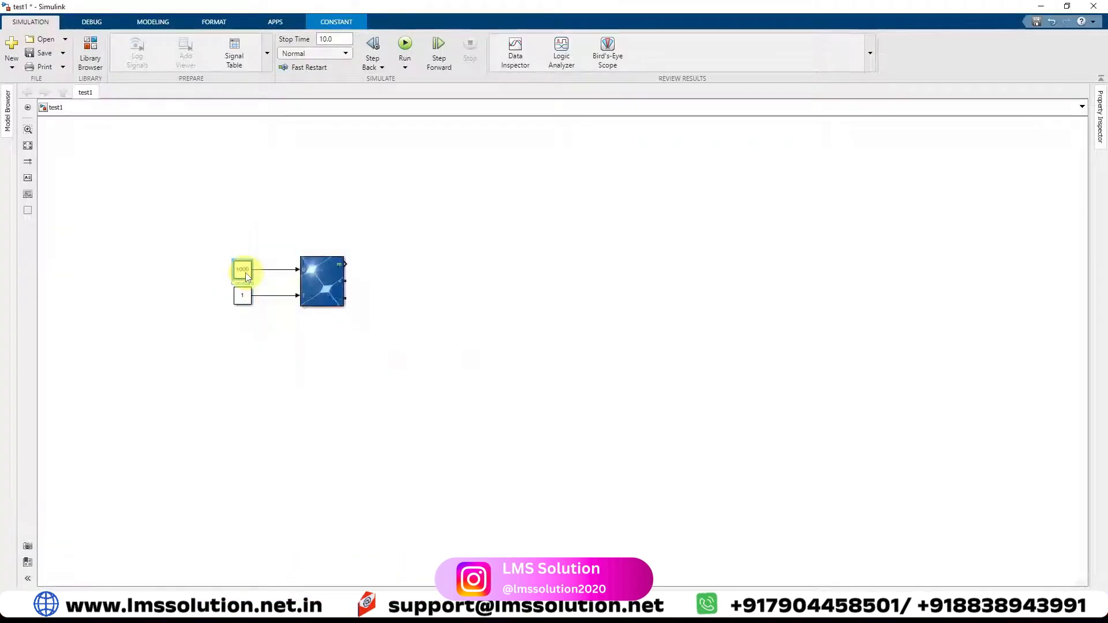
pyautogui.doubleClick(242, 297)
pyautogui.write('25')
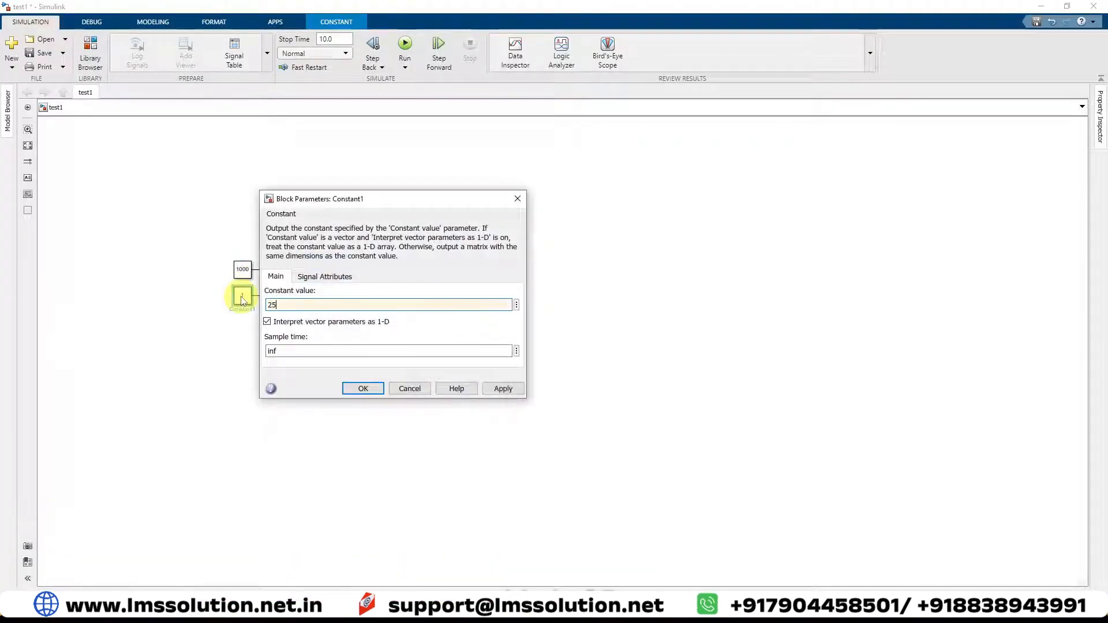
pyautogui.click(363, 395)
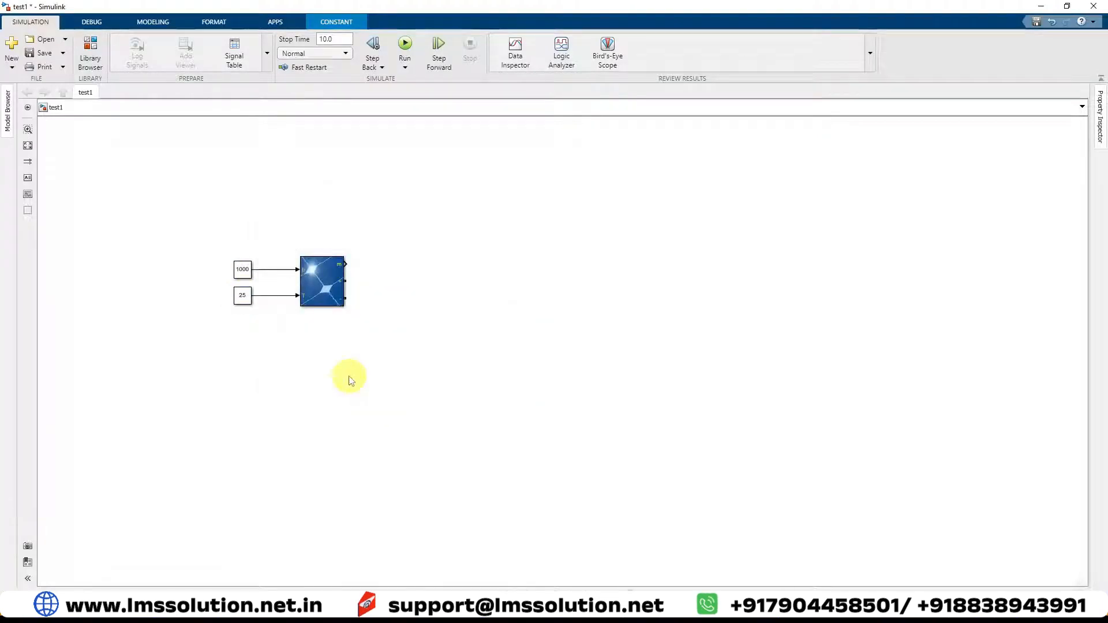
# Step: Add a Series RLC Branch, rotate it vertical, and wire it across the PV array's positive and negative terminals
pyautogui.doubleClick(349, 378)
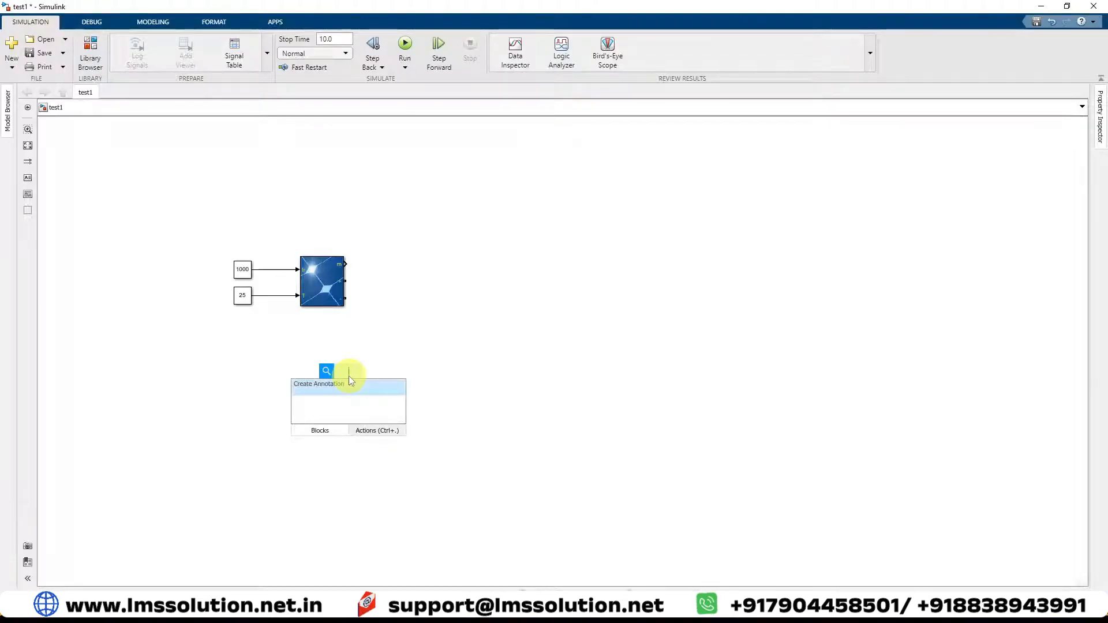
pyautogui.write('rlc')
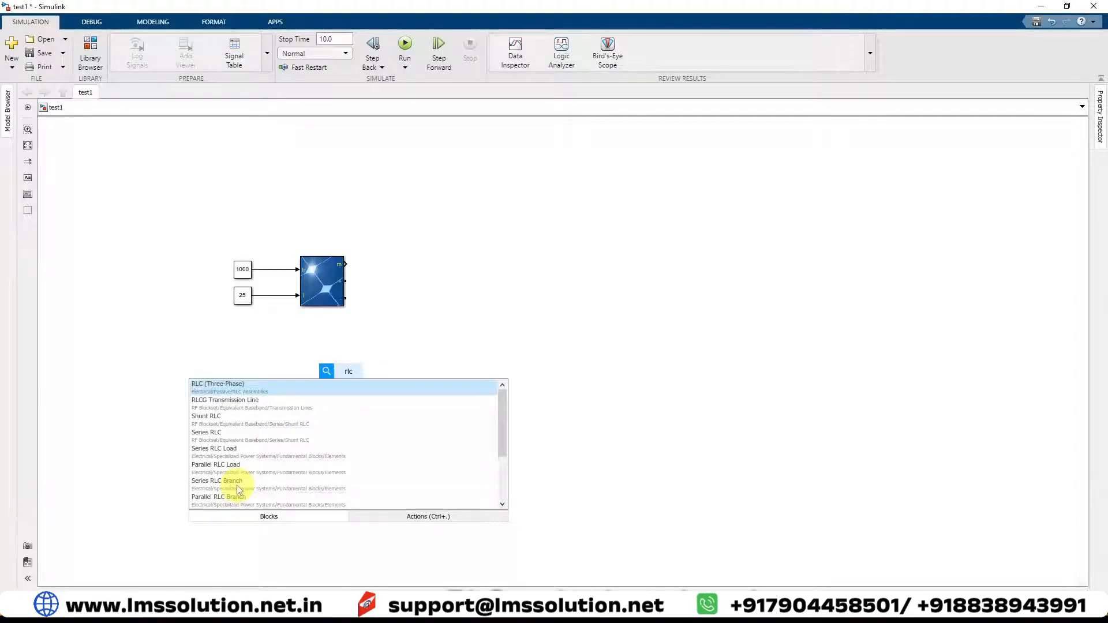
pyautogui.click(235, 483)
pyautogui.hotkey('ctrl', 'r')
pyautogui.moveTo(355, 380); pyautogui.dragTo(348, 280)
pyautogui.moveTo(386, 339); pyautogui.dragTo(345, 298)
# Step: Set the branch type of the Series RLC Branch across the PV array to C
pyautogui.click(378, 306)
pyautogui.doubleClick(378, 306)
pyautogui.click(470, 254)
pyautogui.click(468, 291)
pyautogui.press('Return')
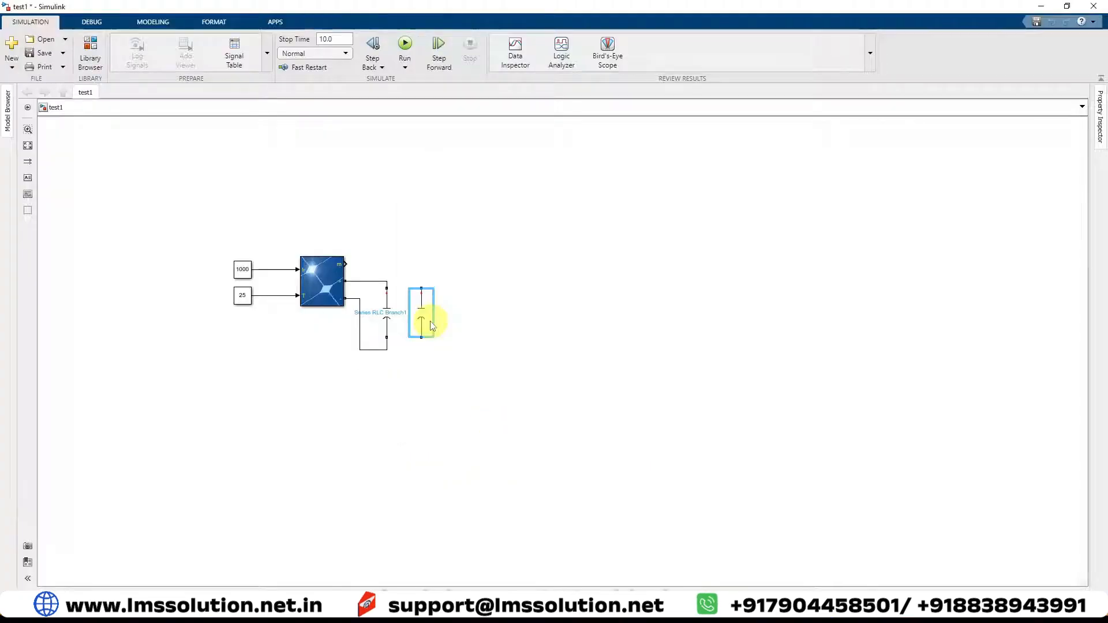
# Step: Rotate the copied RLC branch horizontal, connect it to the PV positive line, and set its branch type to L
pyautogui.hotkey('ctrl', 'r')
pyautogui.moveTo(428, 319); pyautogui.dragTo(387, 281)
pyautogui.doubleClick(421, 282)
pyautogui.click(528, 263)
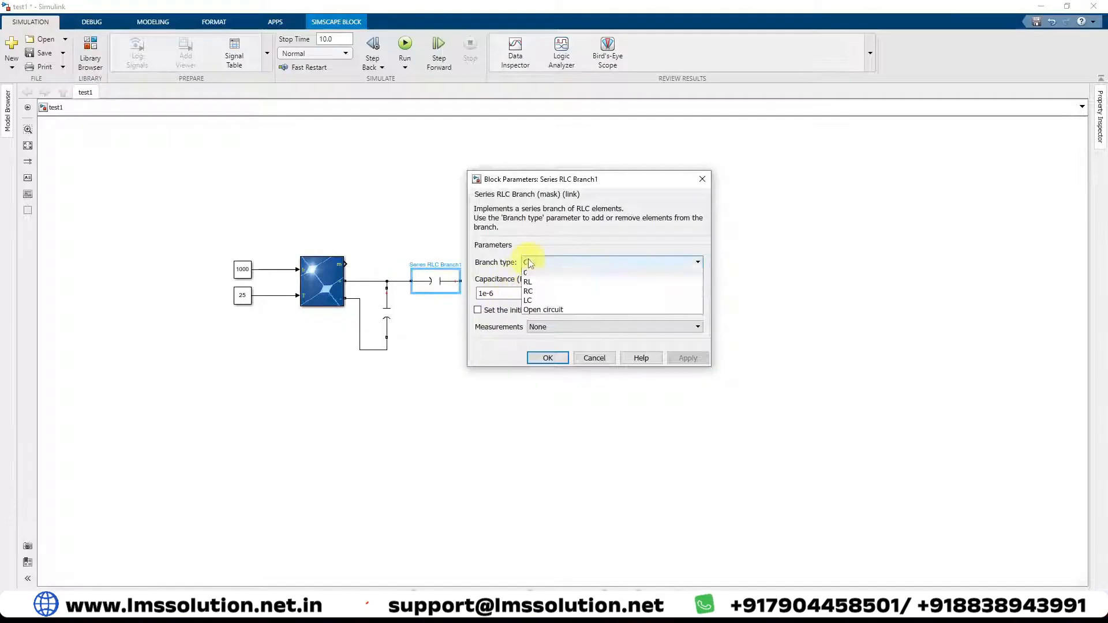
pyautogui.click(532, 289)
pyautogui.click(547, 358)
# Step: Add an IGBT/Diode block, rotate it vertical, and wire it between the inductor's output and the negative line
pyautogui.write('igbt')
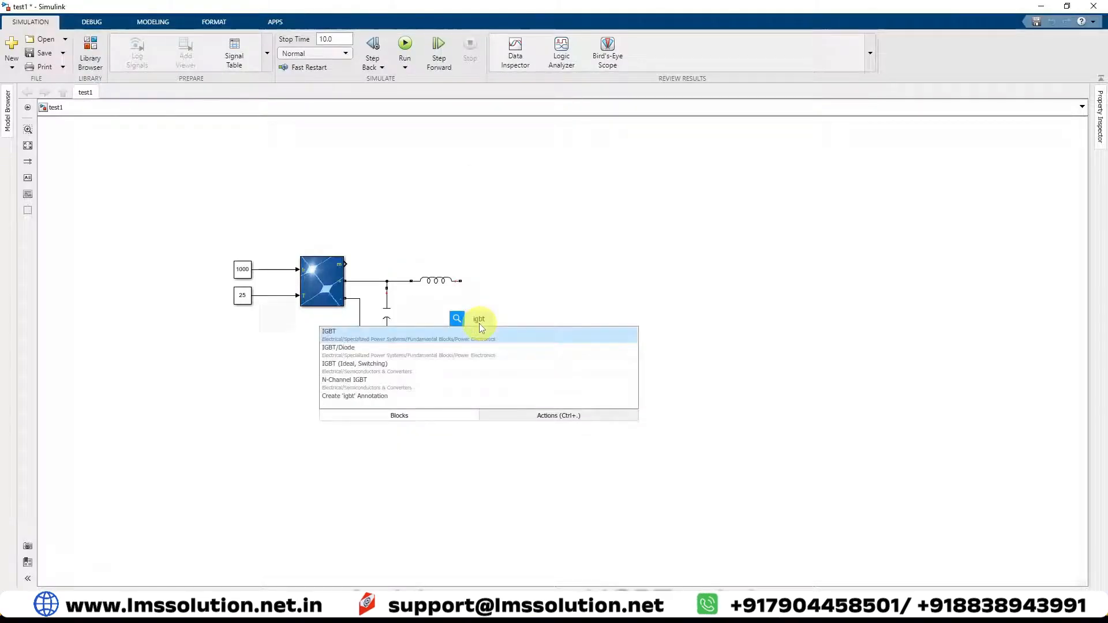
pyautogui.click(469, 350)
pyautogui.hotkey('ctrl', 'r')
pyautogui.moveTo(477, 334); pyautogui.dragTo(485, 331)
pyautogui.moveTo(482, 338); pyautogui.dragTo(387, 349)
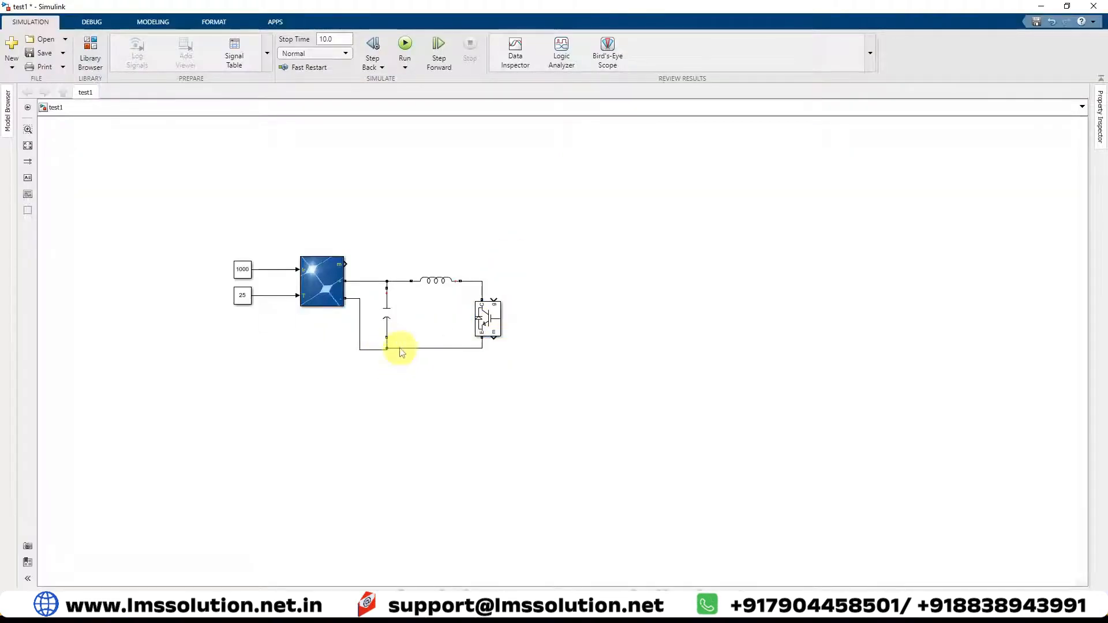
pyautogui.moveTo(400, 348); pyautogui.dragTo(400, 350)
# Step: Add a Diode block and connect its anode to the node between the inductor and the IGBT
pyautogui.doubleClick(400, 367)
pyautogui.write('d')
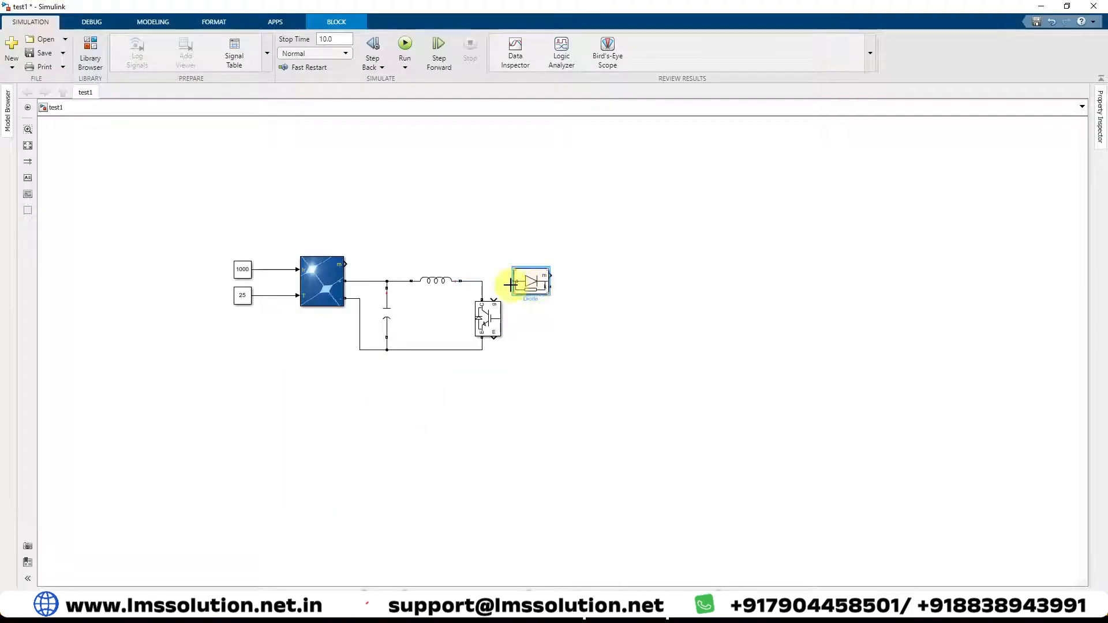
pyautogui.moveTo(510, 285); pyautogui.dragTo(484, 281)
# Step: Copy the input capacitor branch to the output side and wire it between the diode's cathode and the negative line
pyautogui.click(387, 323)
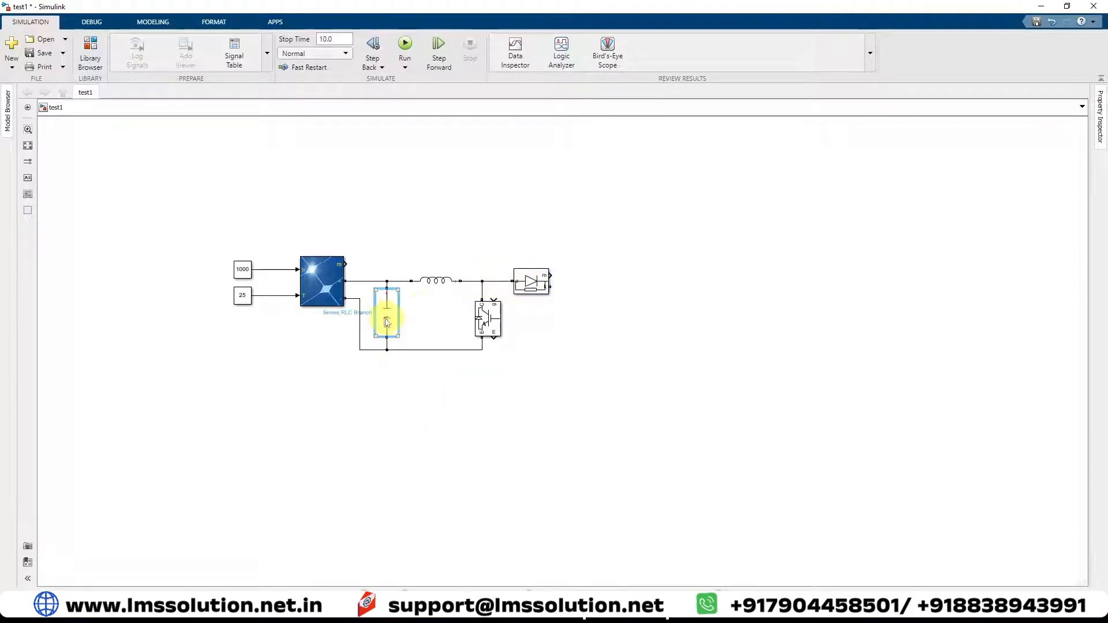
pyautogui.moveTo(388, 322); pyautogui.dragTo(581, 328)
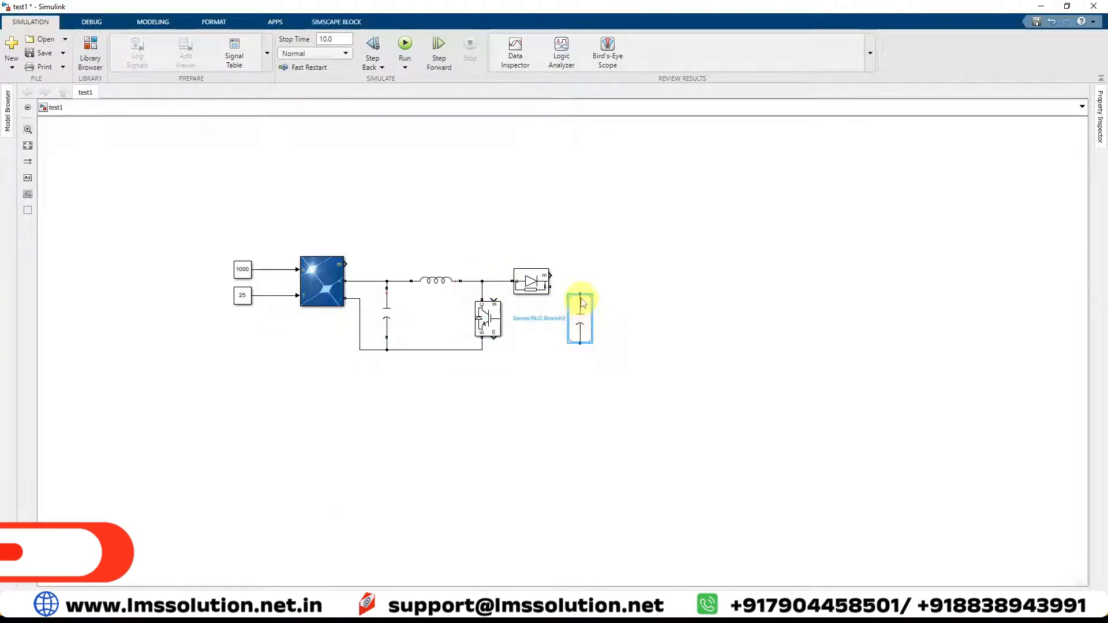
pyautogui.moveTo(549, 287); pyautogui.dragTo(580, 294)
pyautogui.moveTo(579, 344); pyautogui.dragTo(487, 351)
# Step: Add a Voltage Measurement block and connect it across the output capacitor
pyautogui.doubleClick(490, 369)
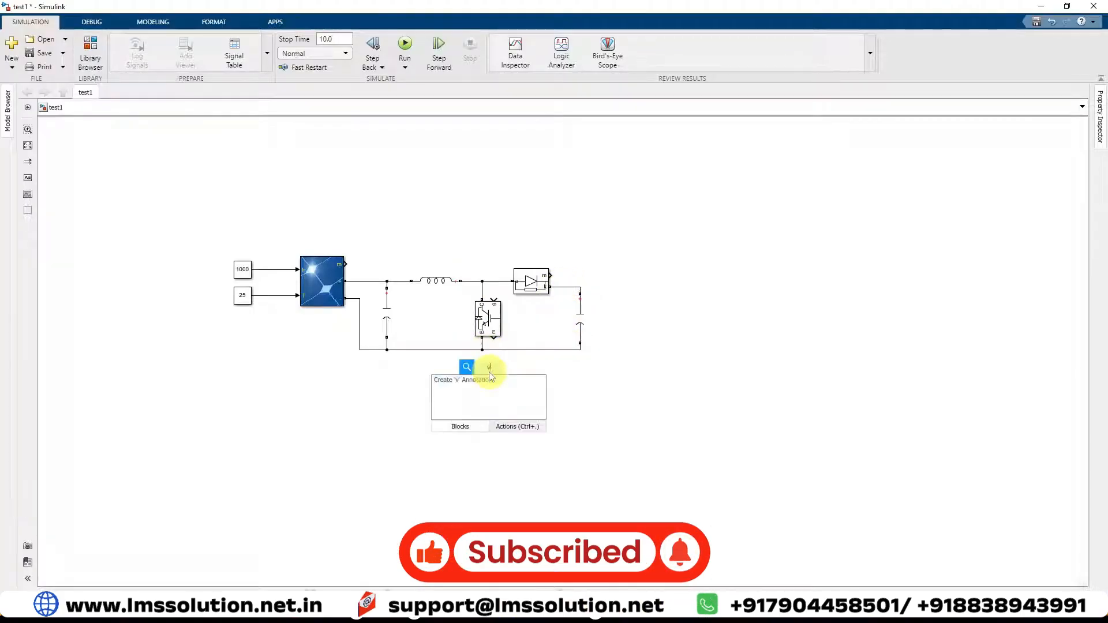
pyautogui.write('voltage')
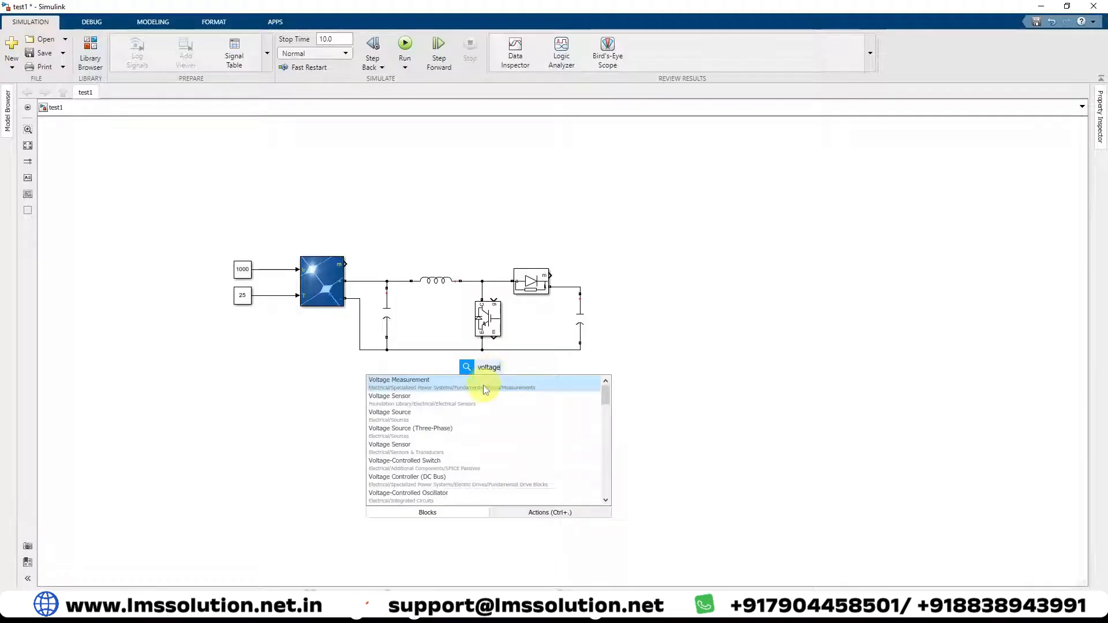
pyautogui.click(484, 385)
pyautogui.moveTo(490, 376)
pyautogui.mouseDown()
pyautogui.moveTo(626, 322)
pyautogui.moveTo(581, 287)
pyautogui.mouseUp()
pyautogui.moveTo(611, 324); pyautogui.dragTo(580, 350)
# Step: Add a Goto block on the Voltage Measurement output and set its tag to Vdc
pyautogui.write('goto')
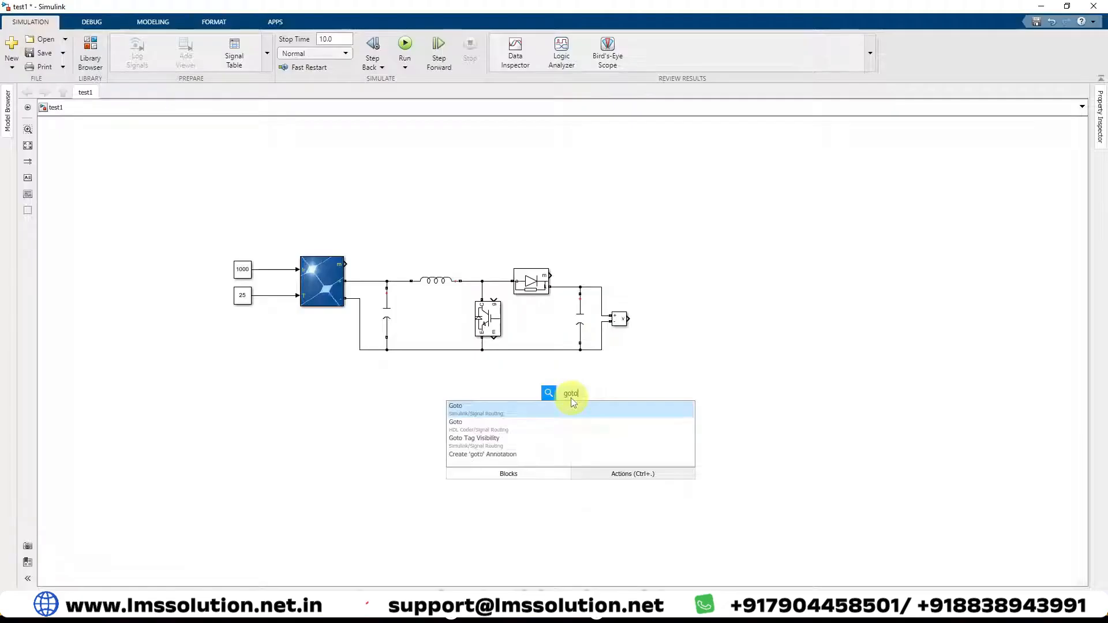
pyautogui.click(571, 404)
pyautogui.moveTo(571, 406); pyautogui.dragTo(655, 326)
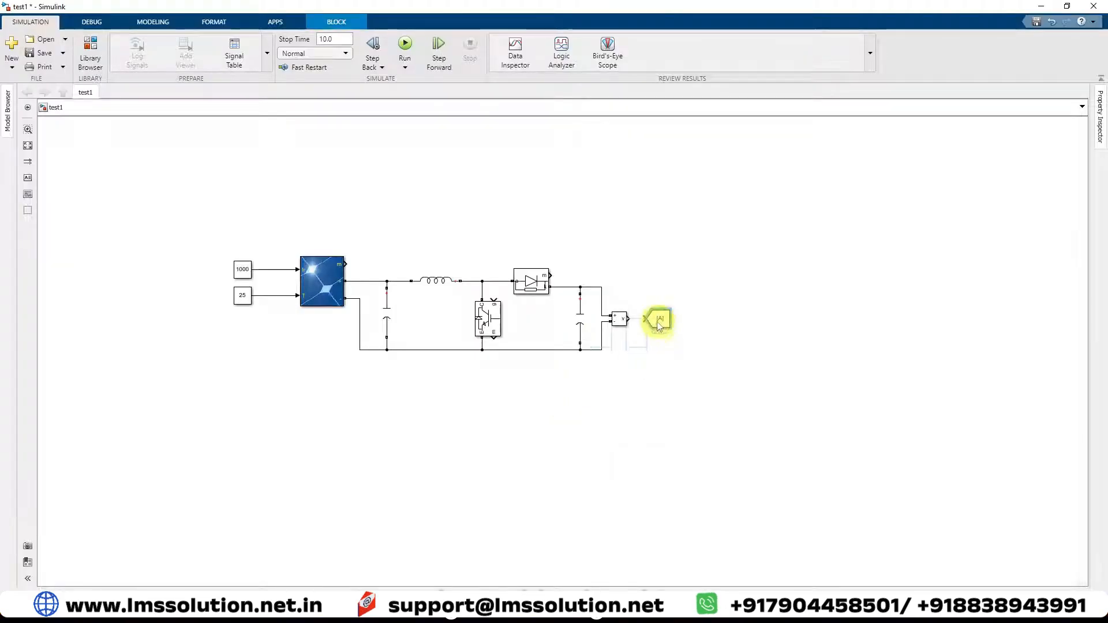
pyautogui.doubleClick(657, 321)
pyautogui.doubleClick(730, 278)
pyautogui.write('Vdc')
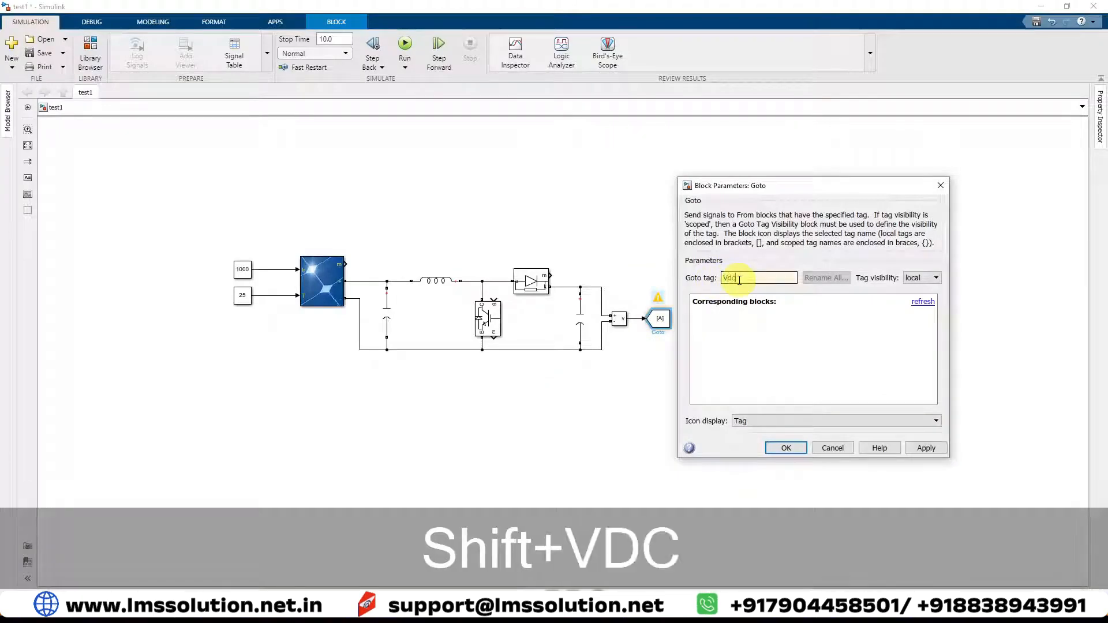
pyautogui.press('Return')
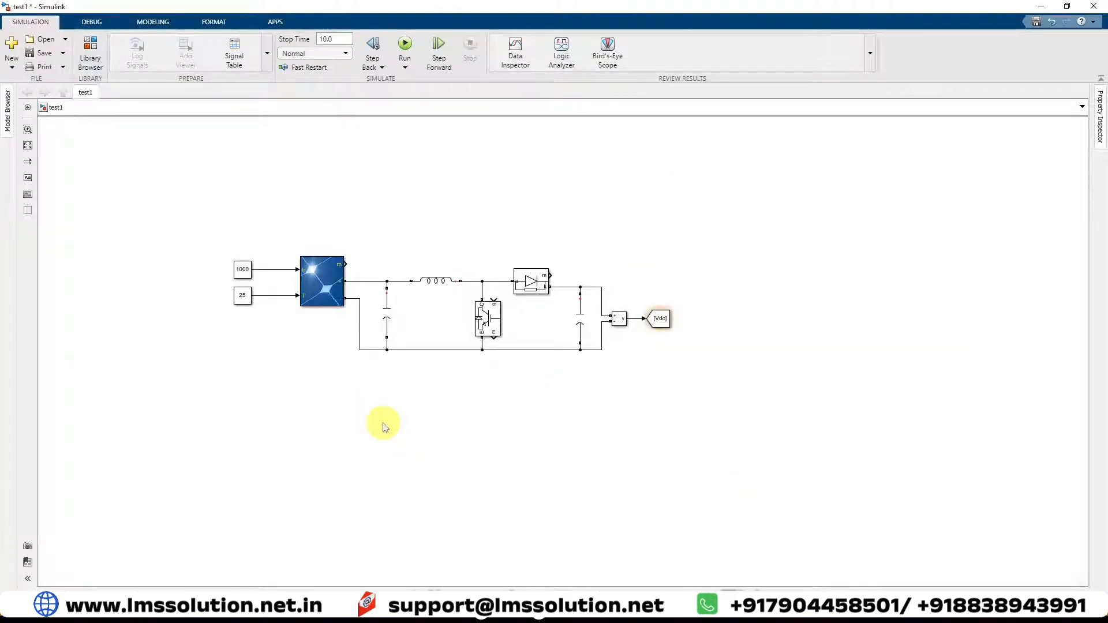
# Step: Add a Goto block on the PV array's measurement output m and set its tag to PVm
pyautogui.doubleClick(383, 423)
pyautogui.write('goto')
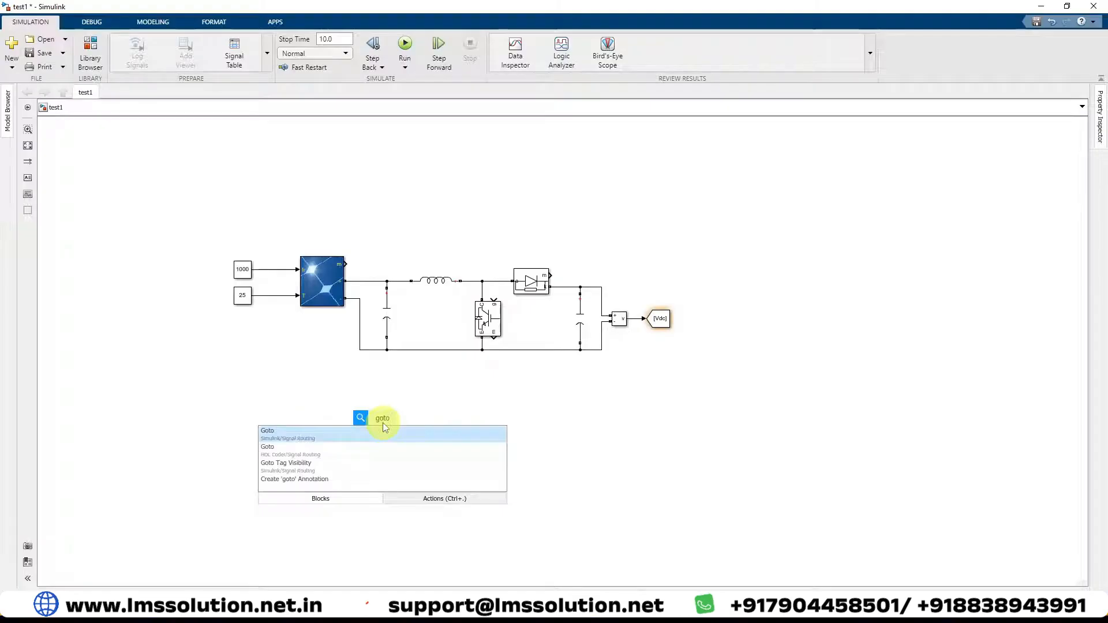
pyautogui.press('Return')
pyautogui.moveTo(381, 421); pyautogui.dragTo(388, 257)
pyautogui.doubleClick(386, 254)
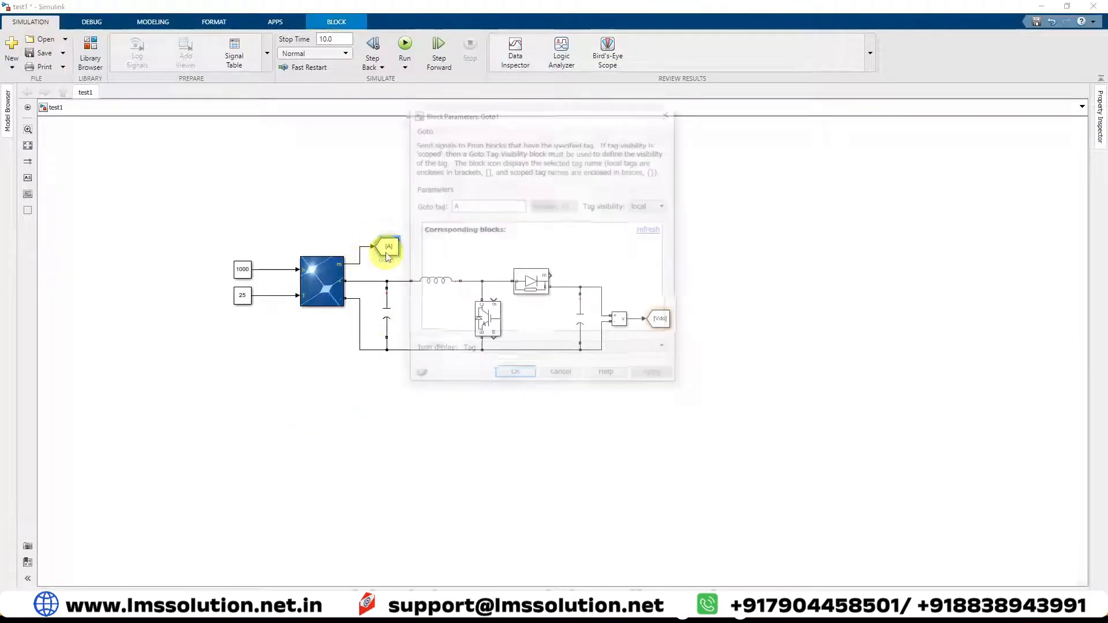
pyautogui.write('PVm')
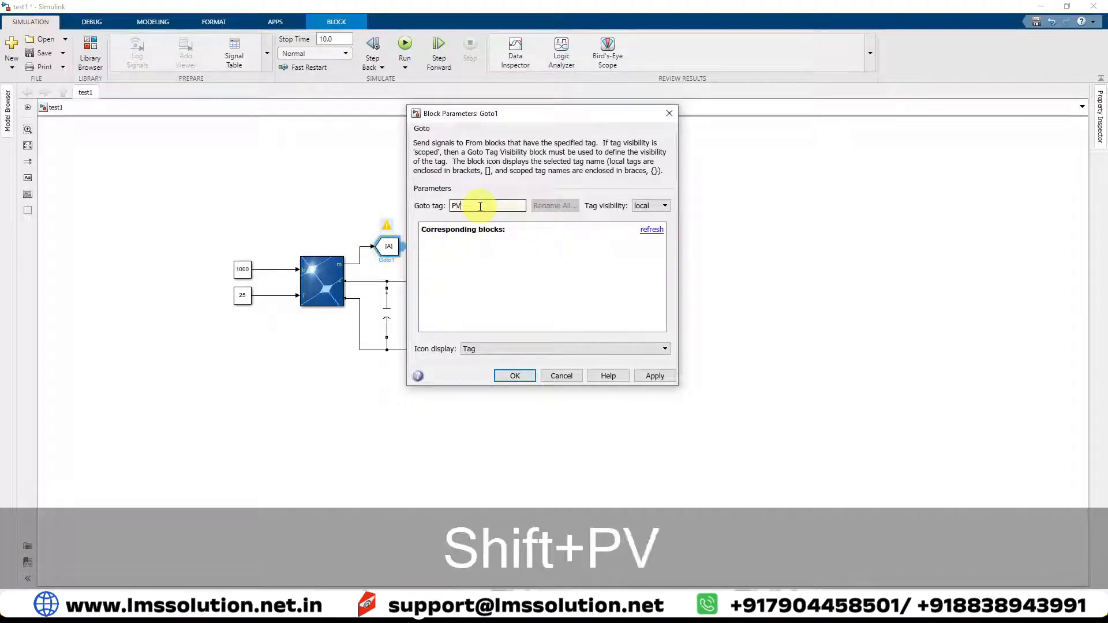
pyautogui.click(655, 375)
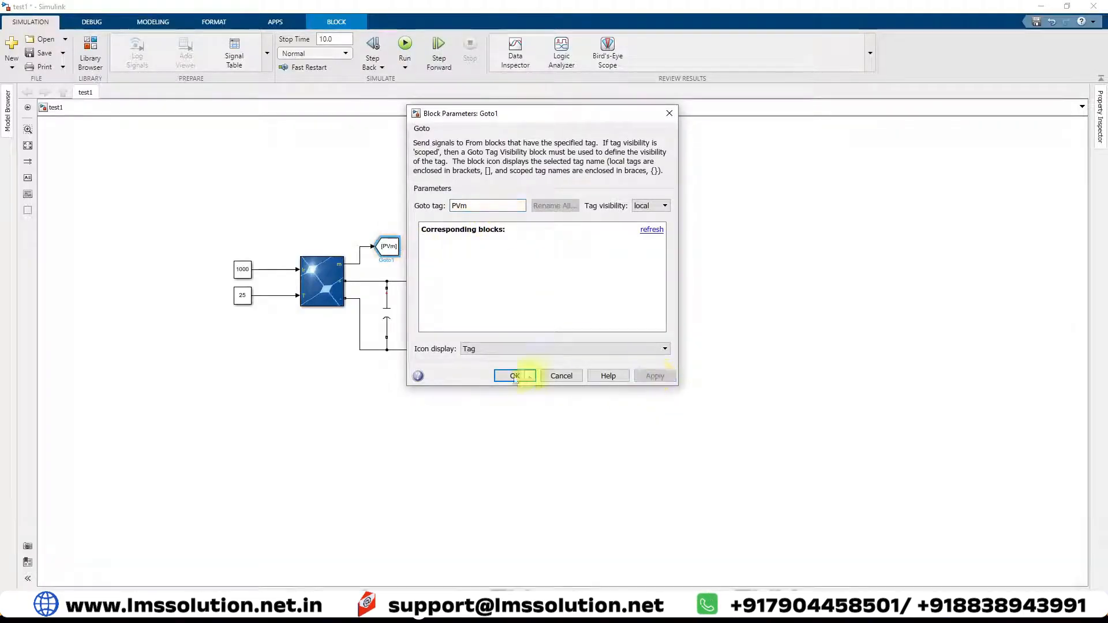
pyautogui.click(515, 376)
# Step: Create a From block for the PVm tag below the circuit and connect it to a new Bus Selector
pyautogui.moveTo(394, 245); pyautogui.dragTo(303, 437)
pyautogui.click(498, 286)
pyautogui.doubleClick(356, 440)
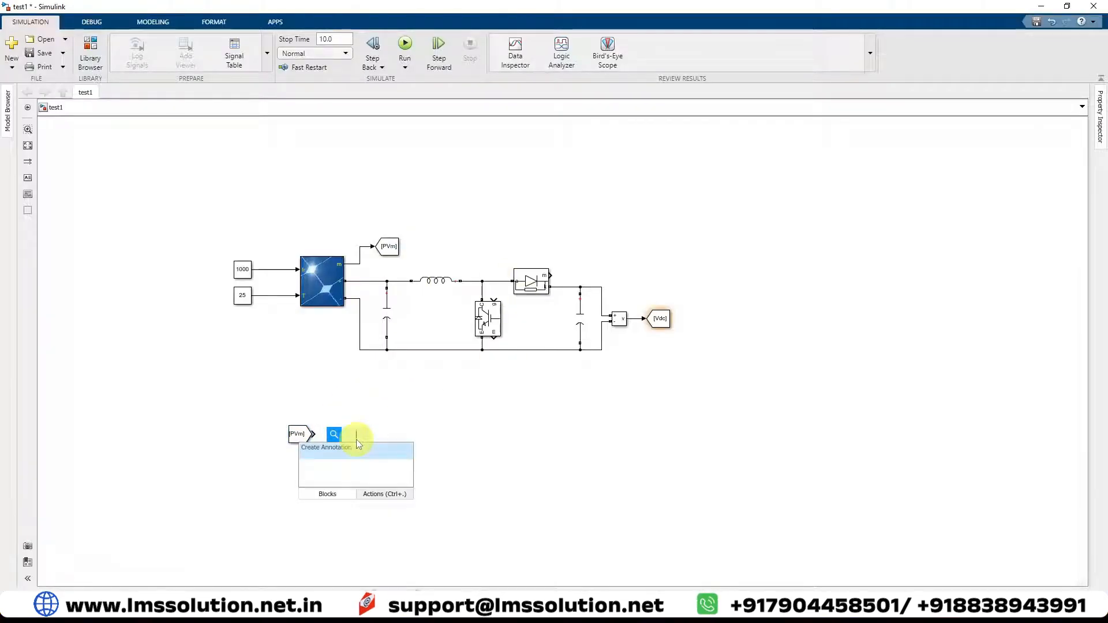
pyautogui.write('bus')
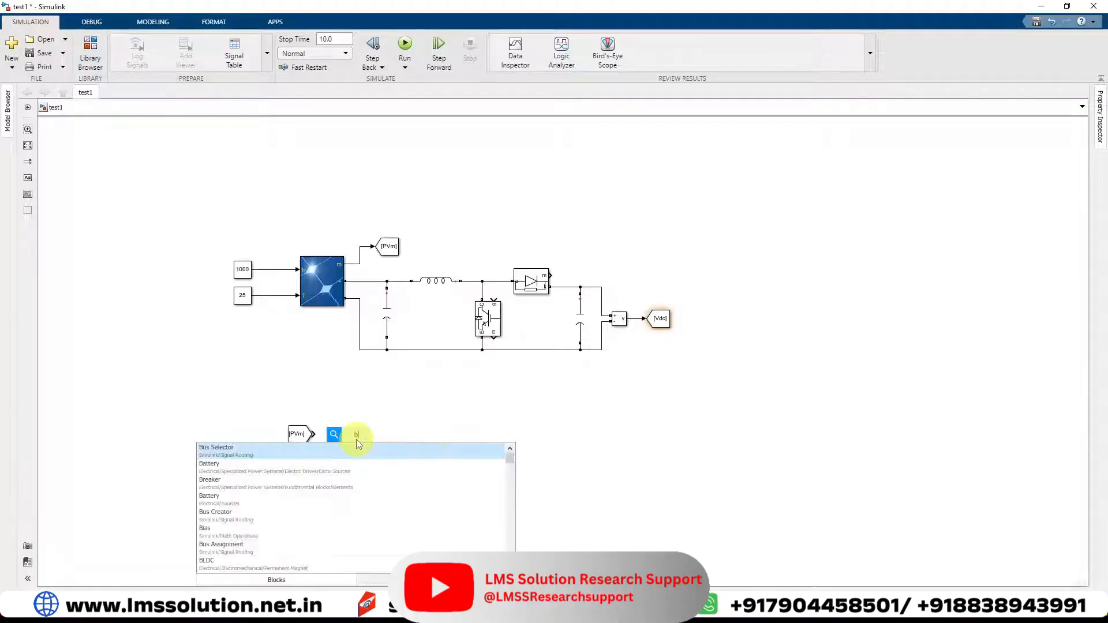
pyautogui.click(344, 455)
pyautogui.moveTo(305, 435); pyautogui.dragTo(357, 444)
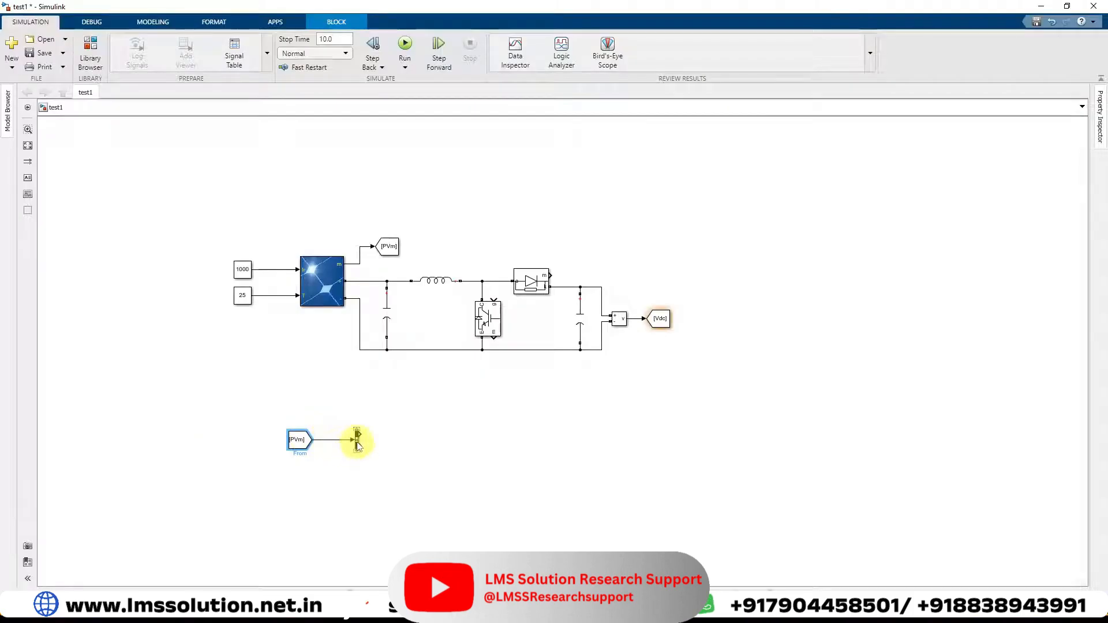
# Step: Set the Bus Selector to output V_PV and I_PV, removing the default signal1 and signal2 entries
pyautogui.doubleClick(358, 445)
pyautogui.click(398, 424)
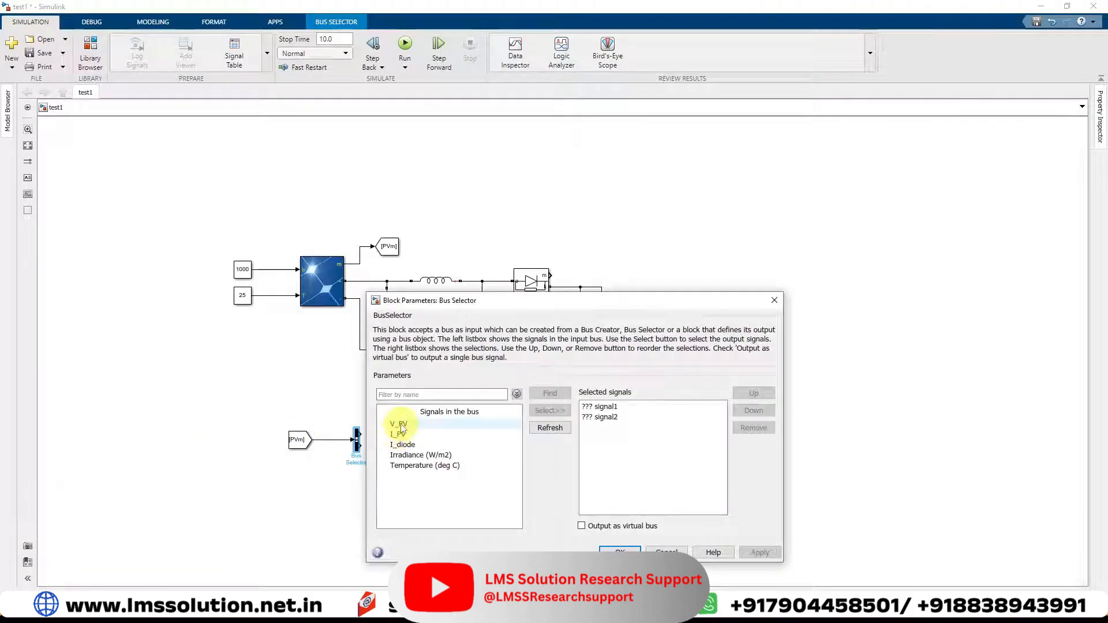
pyautogui.click(543, 412)
pyautogui.click(398, 434)
pyautogui.click(548, 410)
pyautogui.click(684, 411)
pyautogui.click(754, 428)
pyautogui.click(754, 427)
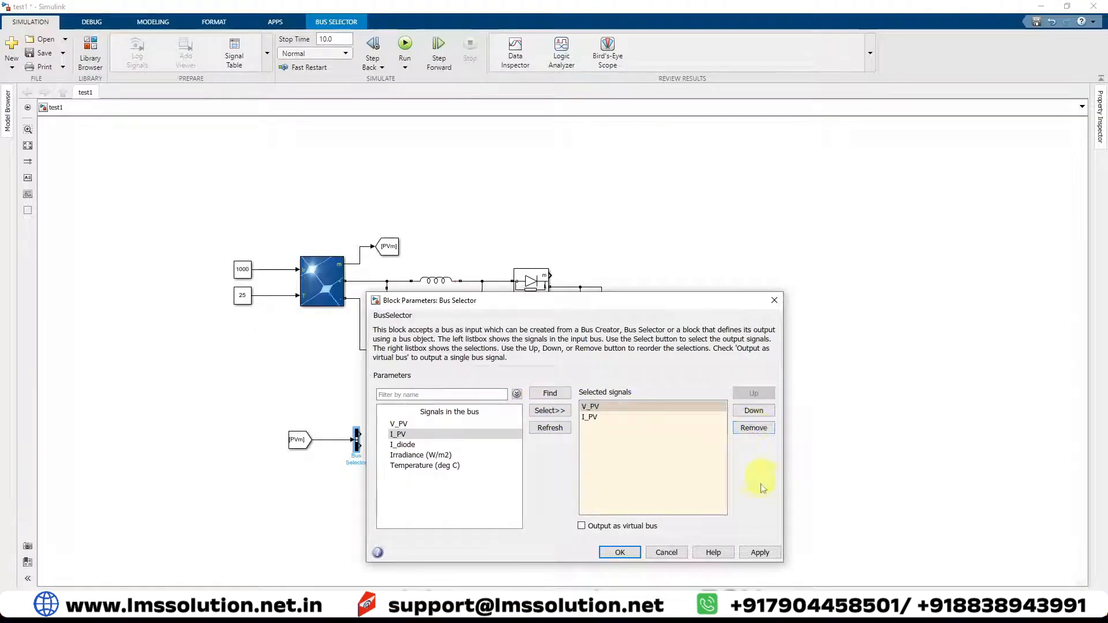
pyautogui.click(762, 551)
pyautogui.click(620, 553)
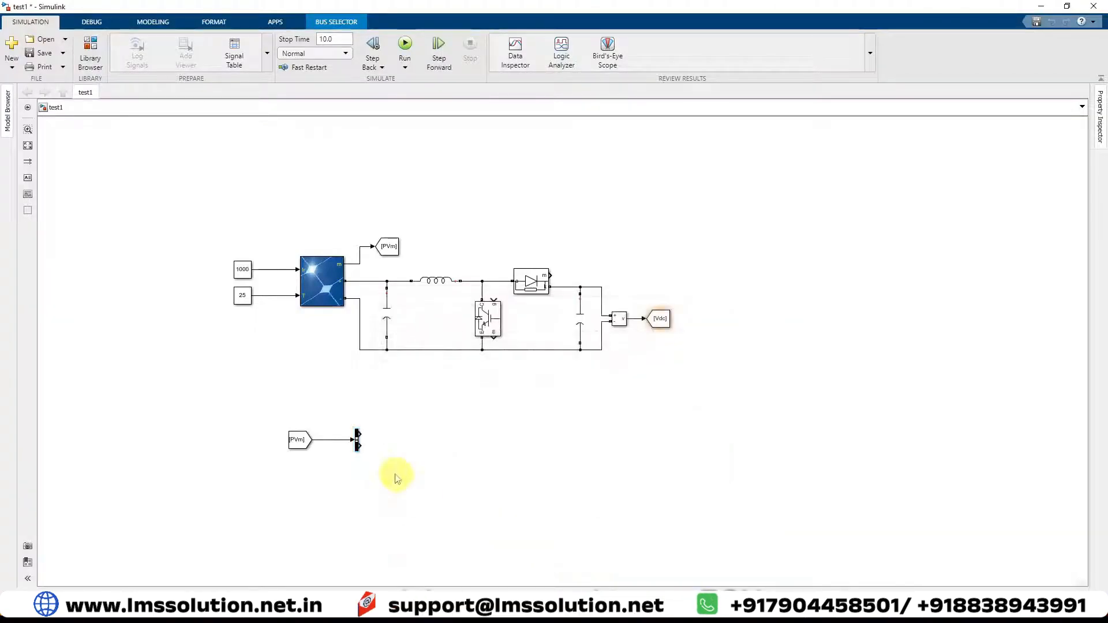
pyautogui.click(396, 475)
pyautogui.doubleClick(479, 456)
pyautogui.write('fc')
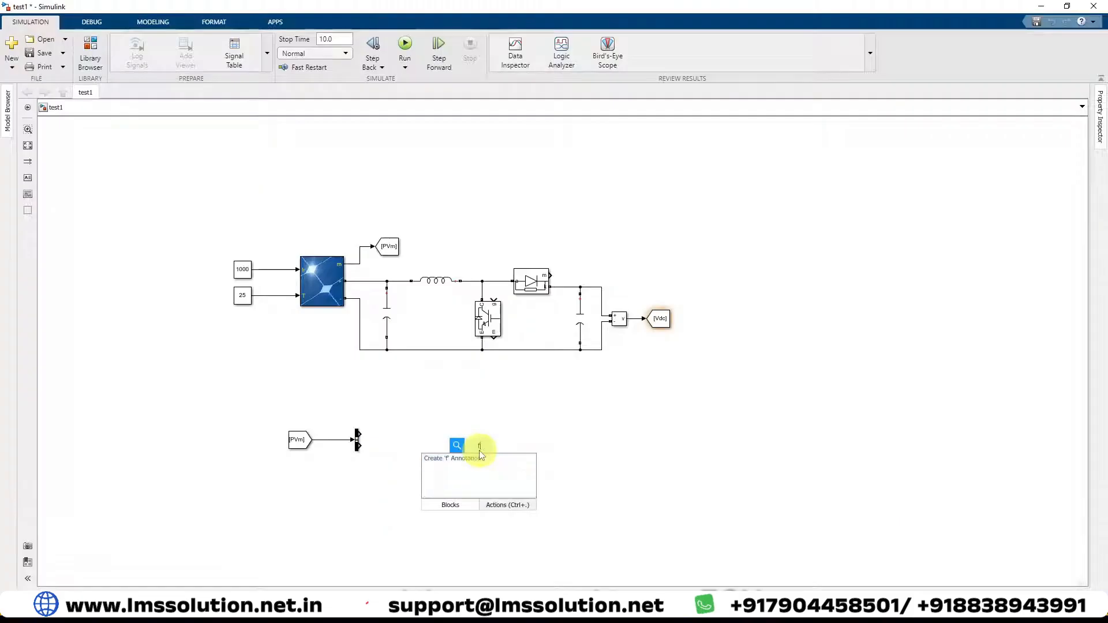
pyautogui.press('BackSpace')
pyautogui.press('BackSpace')
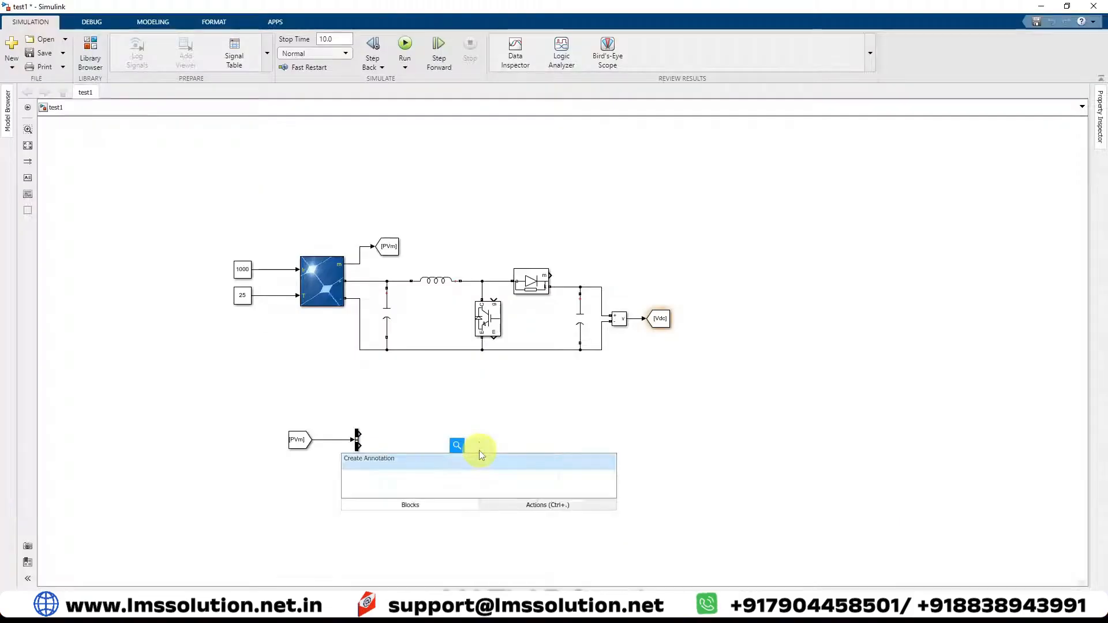
pyautogui.click(222, 214)
# Step: Add a MATLAB Function block from the Simulink User-Defined Functions library beside the Bus Selector
pyautogui.click(90, 55)
pyautogui.scroll(15, 387, 288)
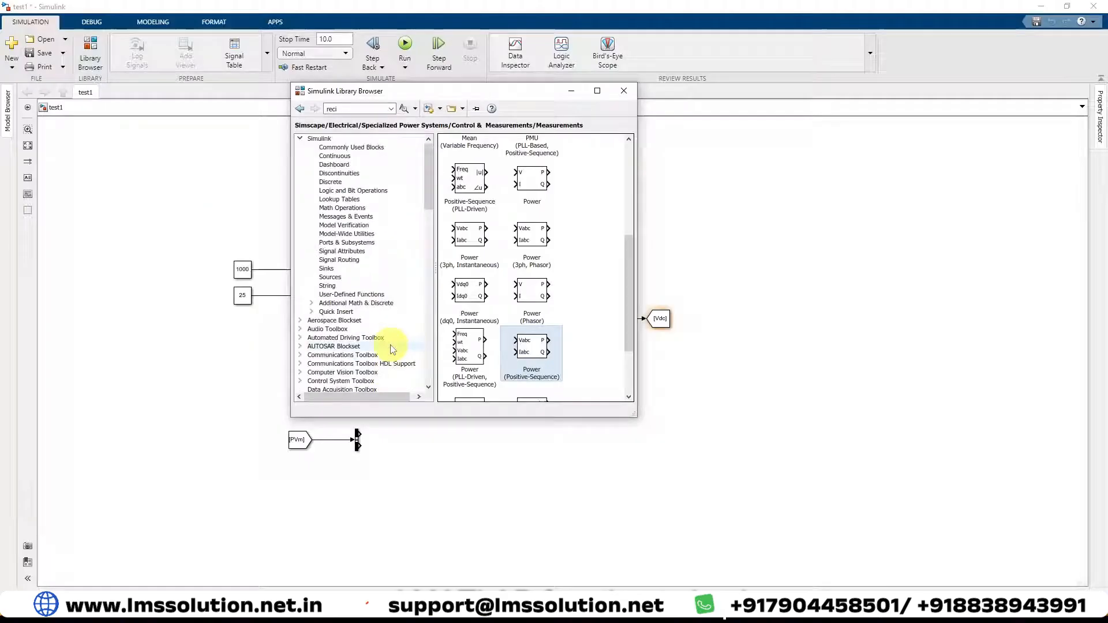
pyautogui.click(353, 295)
pyautogui.moveTo(531, 249); pyautogui.dragTo(477, 448)
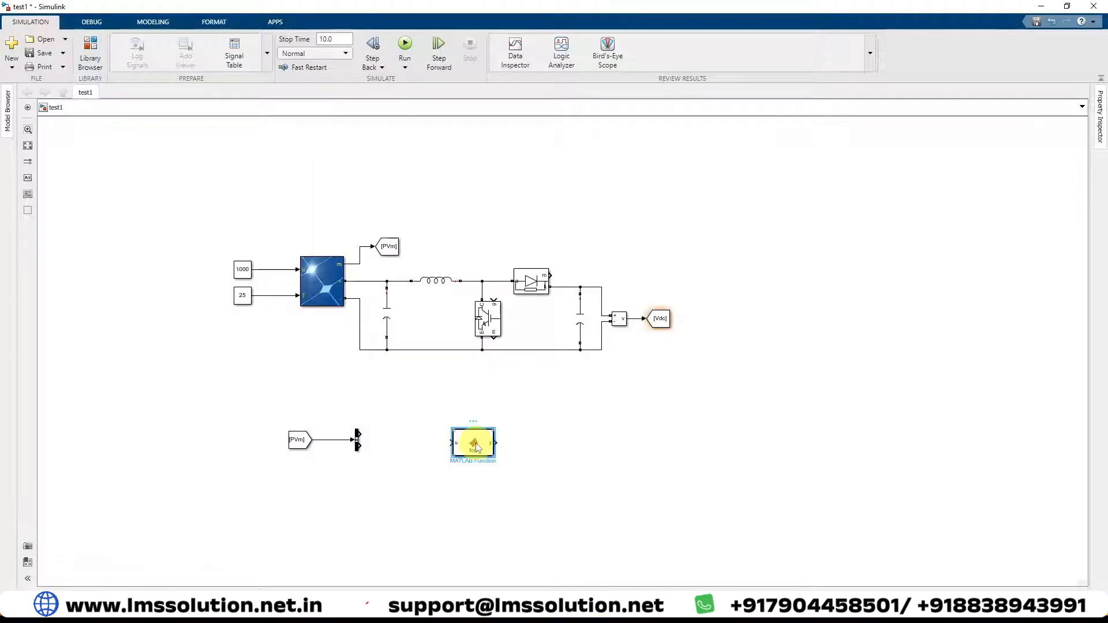
# Step: Replace the MATLAB Function block's default body with the code copied from below the declaration in mppt111.m
pyautogui.doubleClick(474, 446)
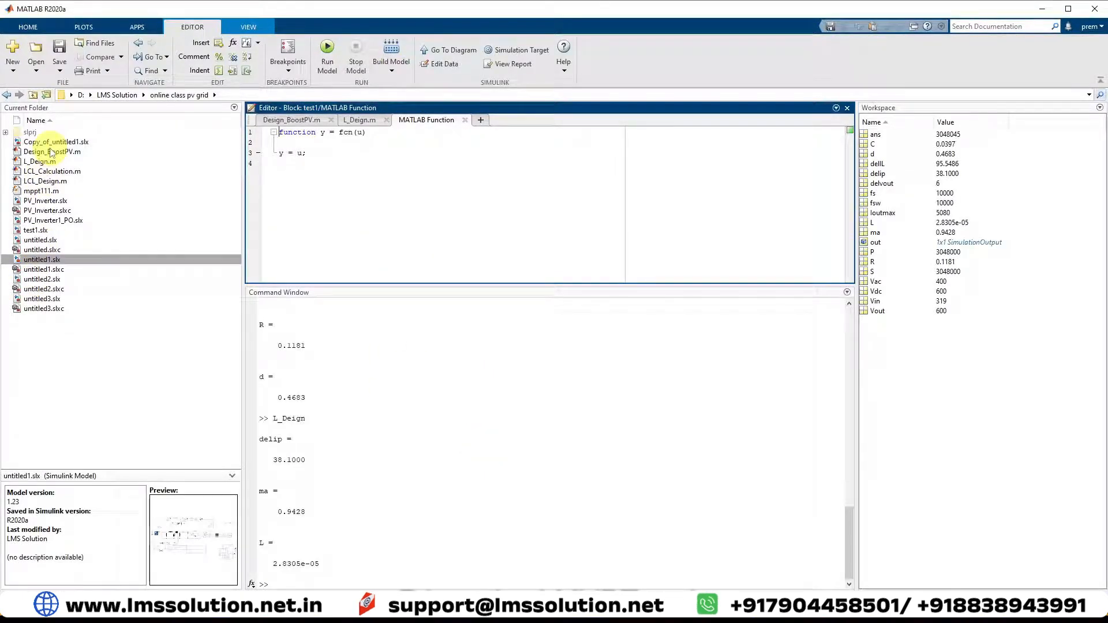
pyautogui.doubleClick(41, 191)
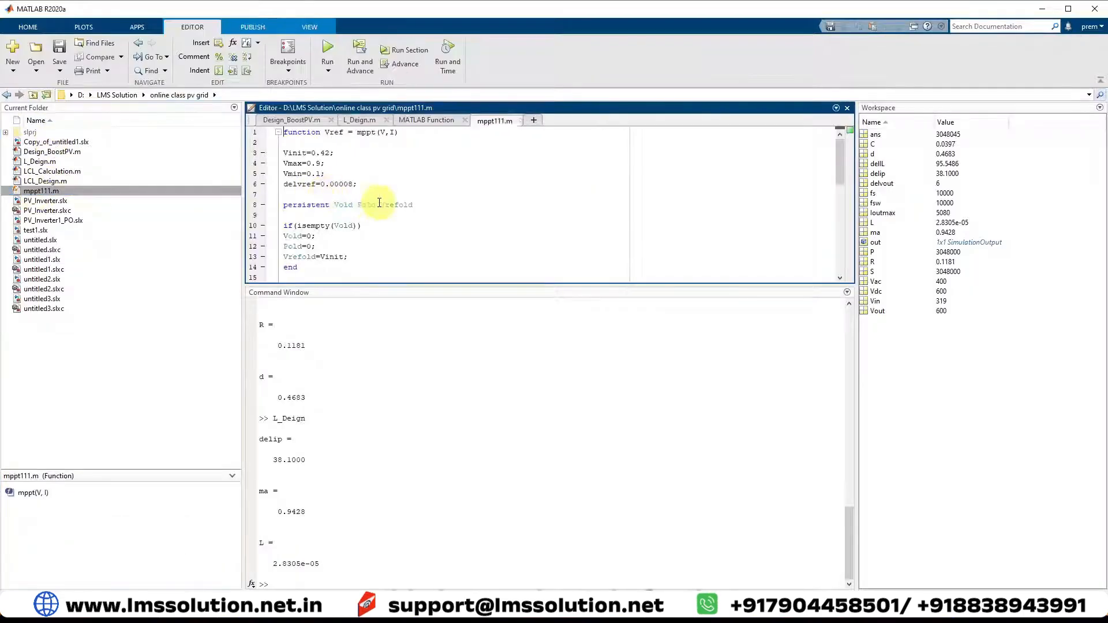
pyautogui.moveTo(284, 153); pyautogui.dragTo(326, 257)
pyautogui.hotkey('ctrl', 'c')
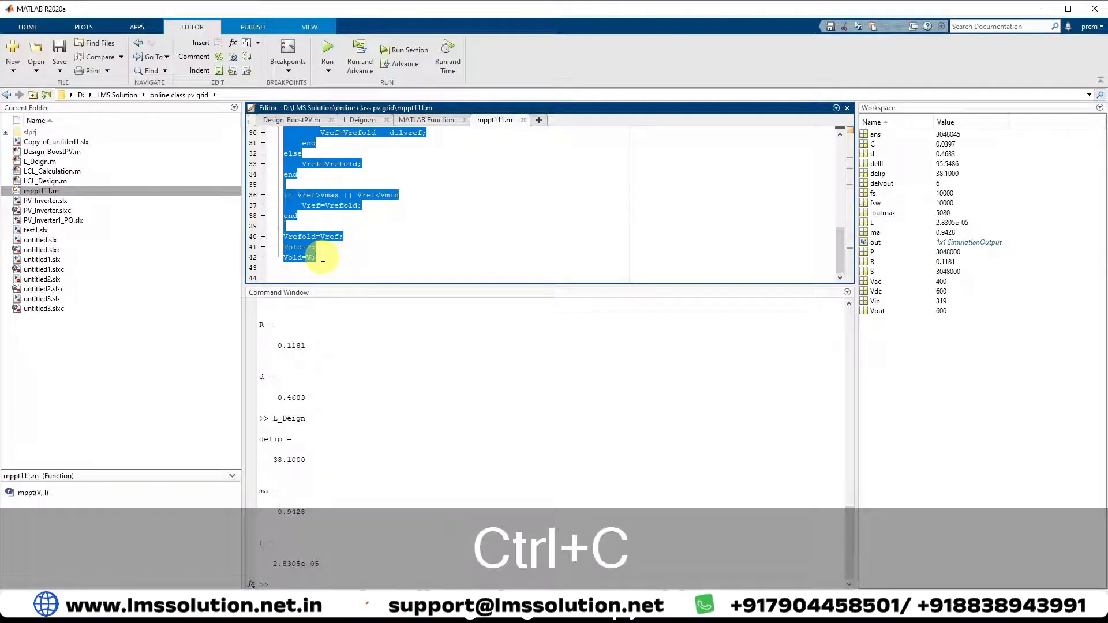
pyautogui.click(427, 119)
pyautogui.moveTo(307, 153); pyautogui.dragTo(282, 149)
pyautogui.hotkey('ctrl', 'v')
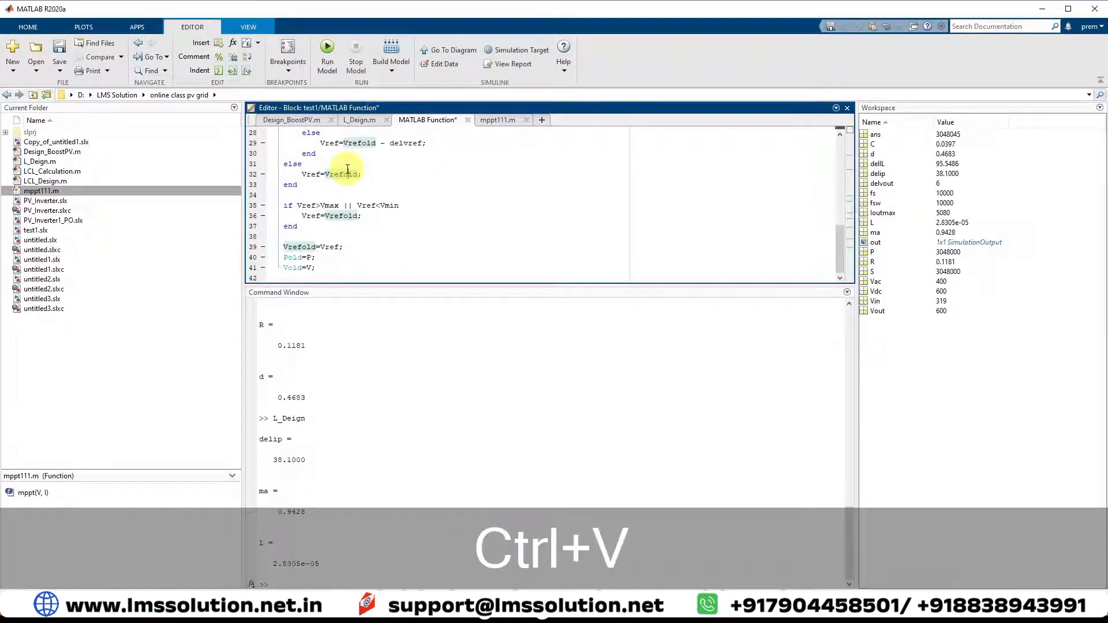
# Step: Change the block's function declaration to Dref = mppt(V,I)
pyautogui.scroll(8, 355, 169)
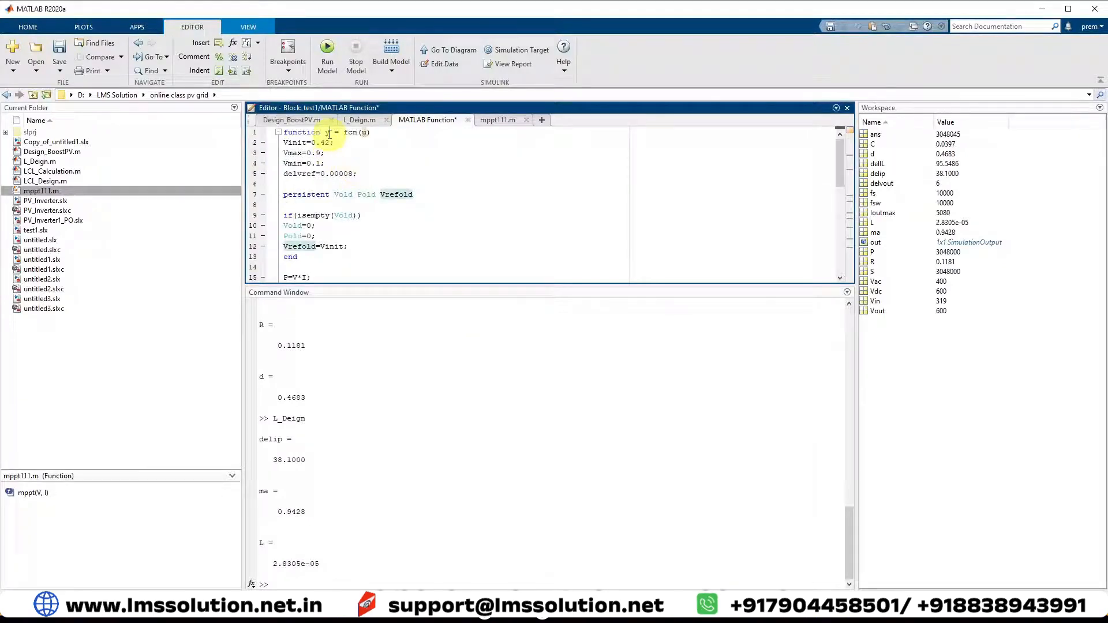
pyautogui.click(324, 133)
pyautogui.press('Delete')
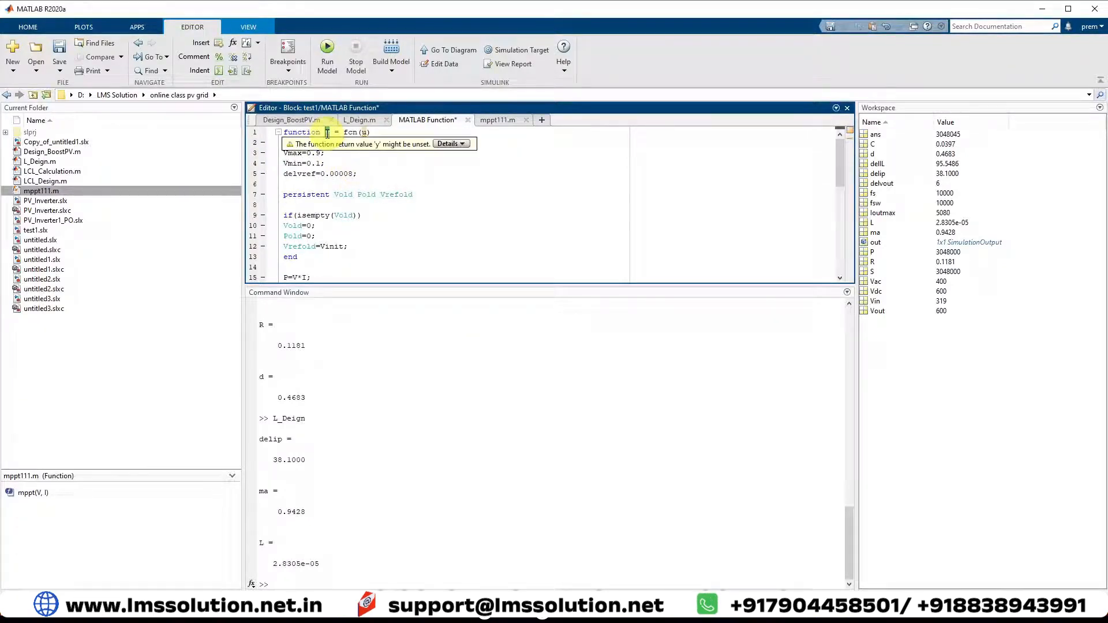
pyautogui.write('Dref')
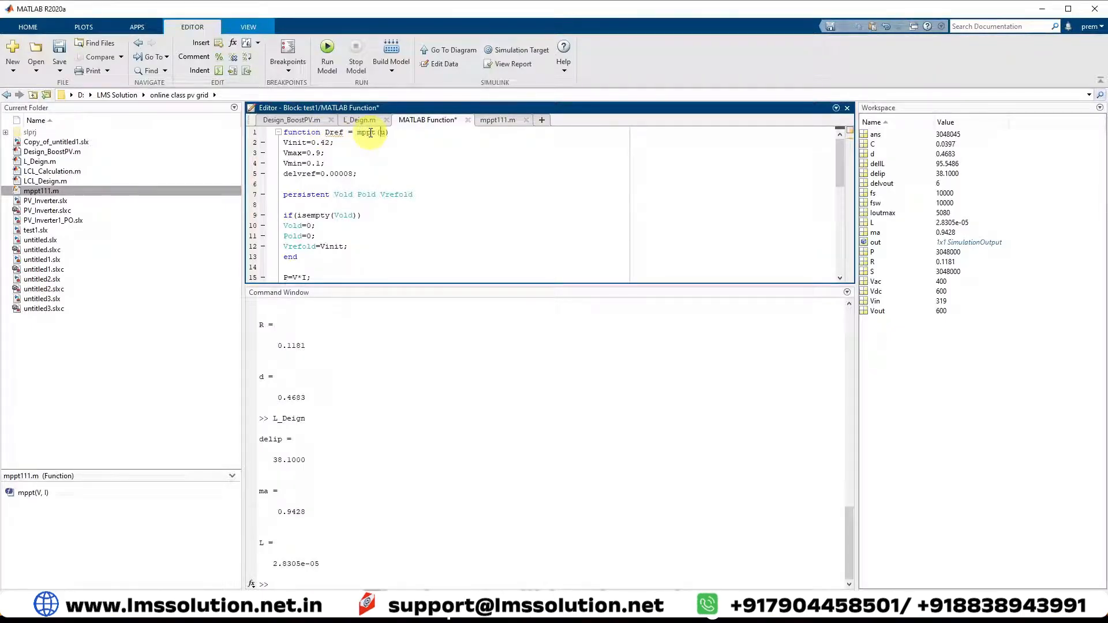
pyautogui.write('V,I')
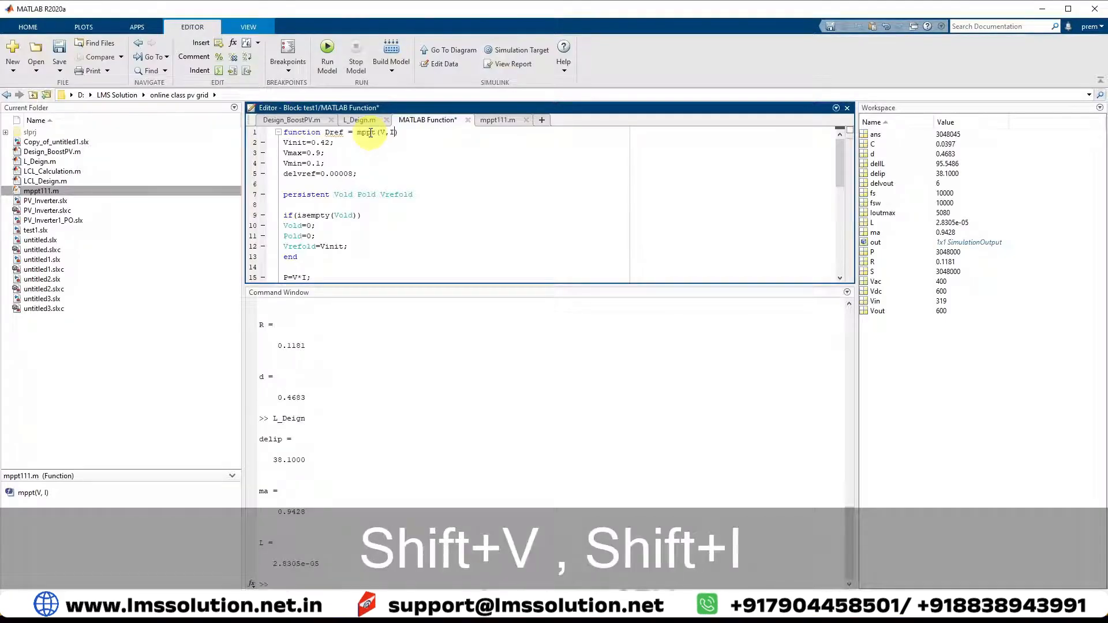
# Step: Rename the parameters at the start of the function to Dinit, Dmax, Dmin and delDref
pyautogui.write('D')
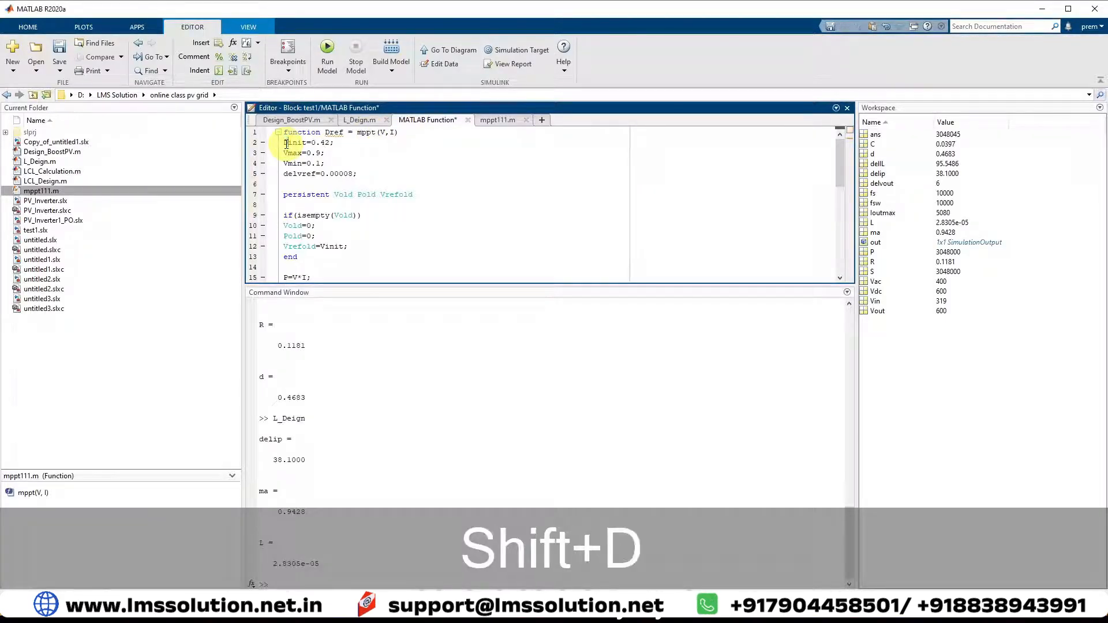
pyautogui.click(292, 173)
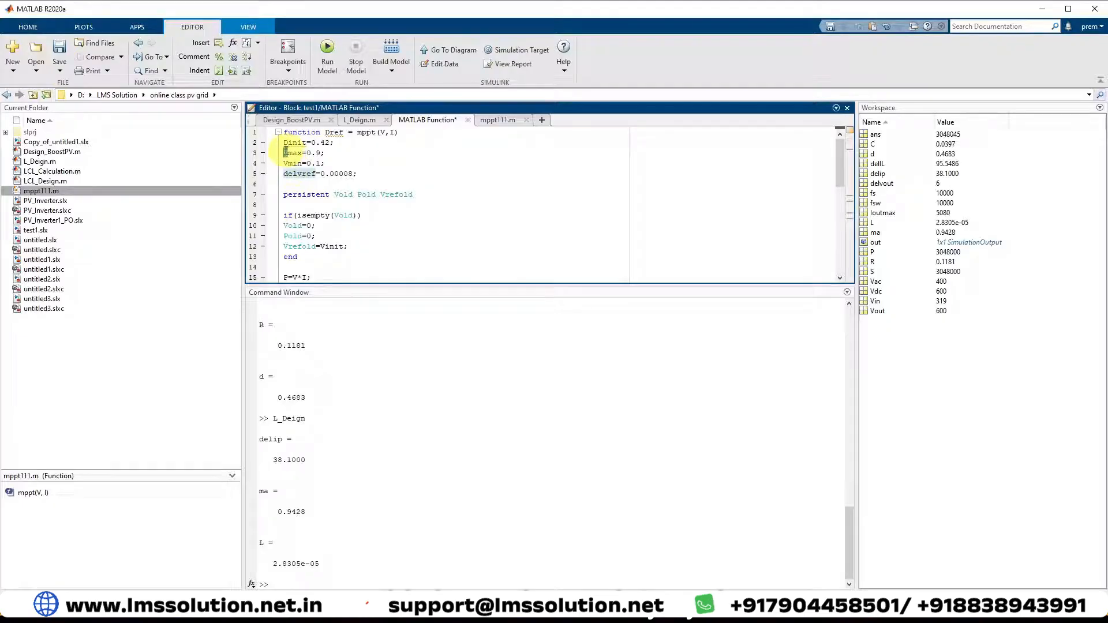
pyautogui.write('D')
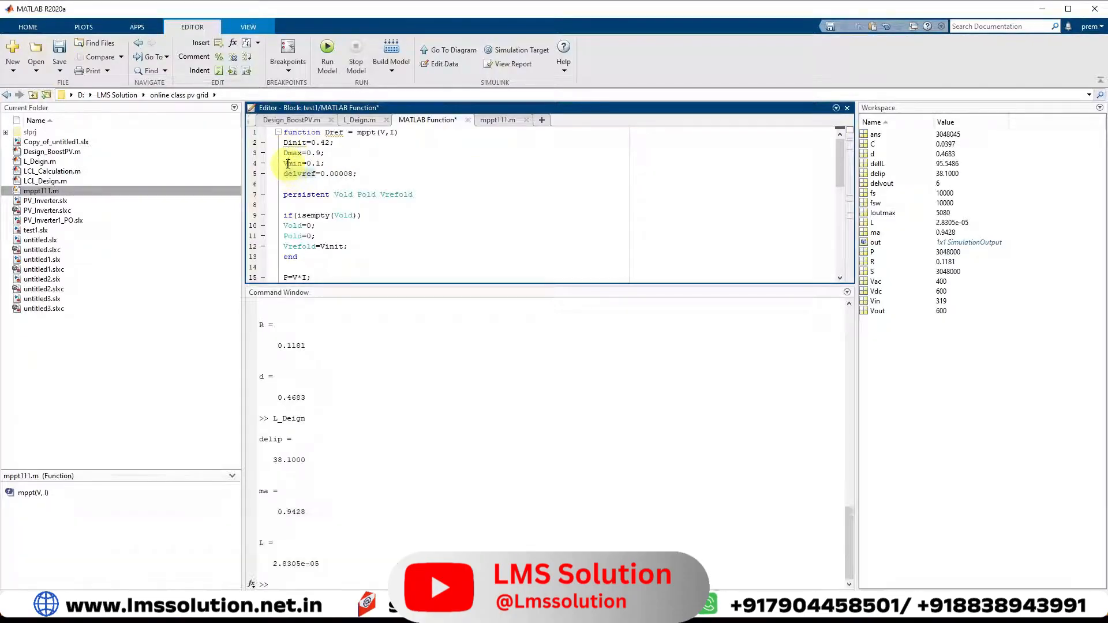
pyautogui.write('D')
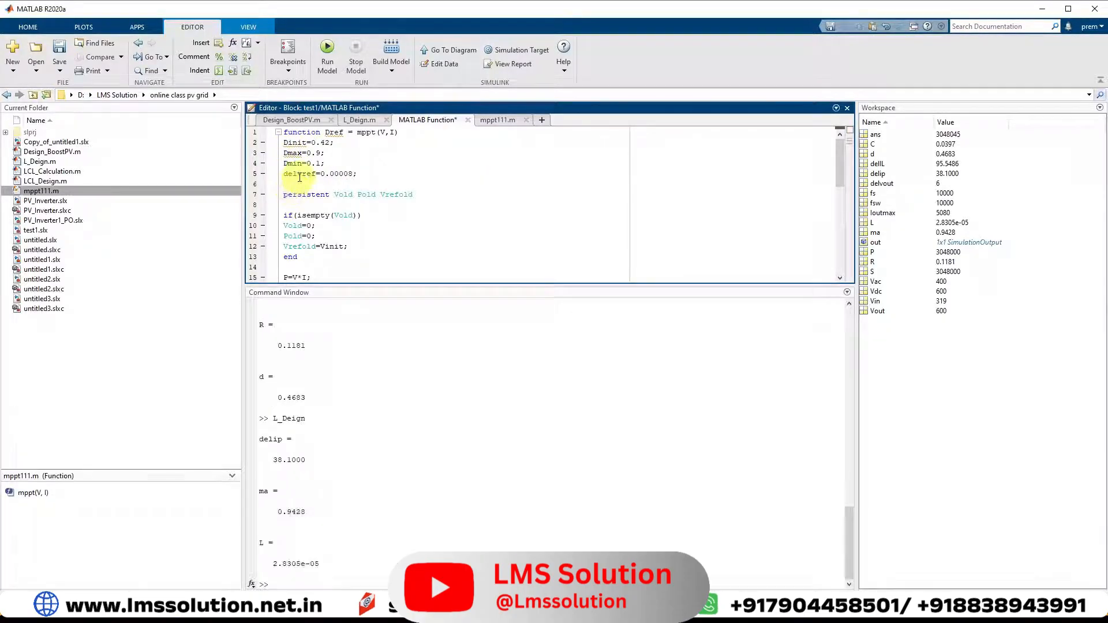
pyautogui.write('D')
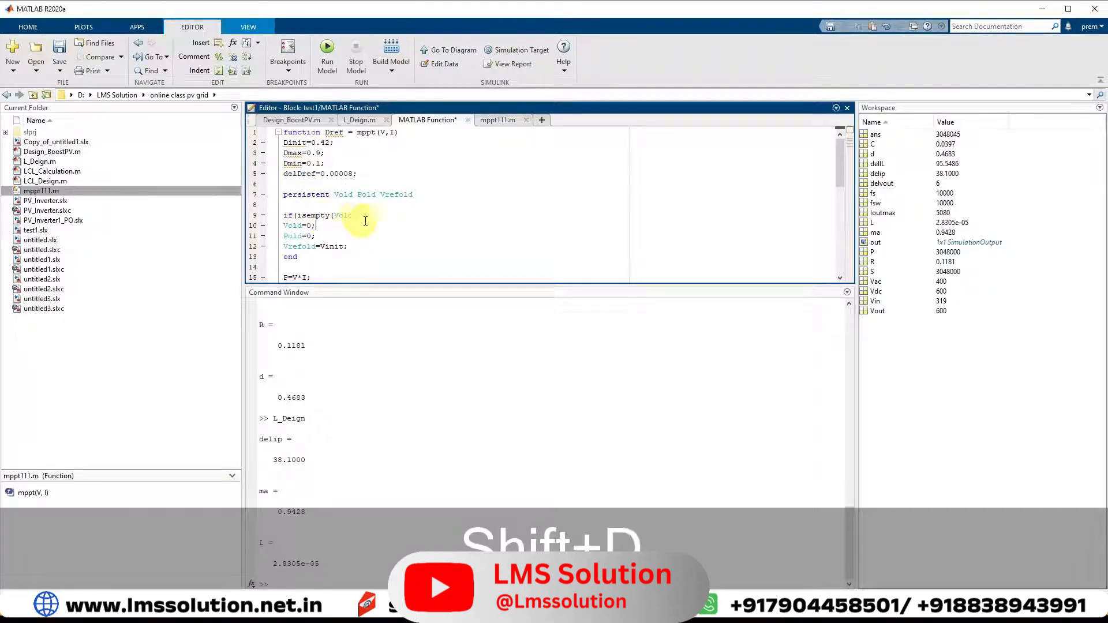
# Step: Rename the persistent variable Vrefold to Drefold and initialise it with Dinit in the isempty block
pyautogui.scroll(-1, 406, 225)
pyautogui.moveTo(386, 165); pyautogui.dragTo(382, 165)
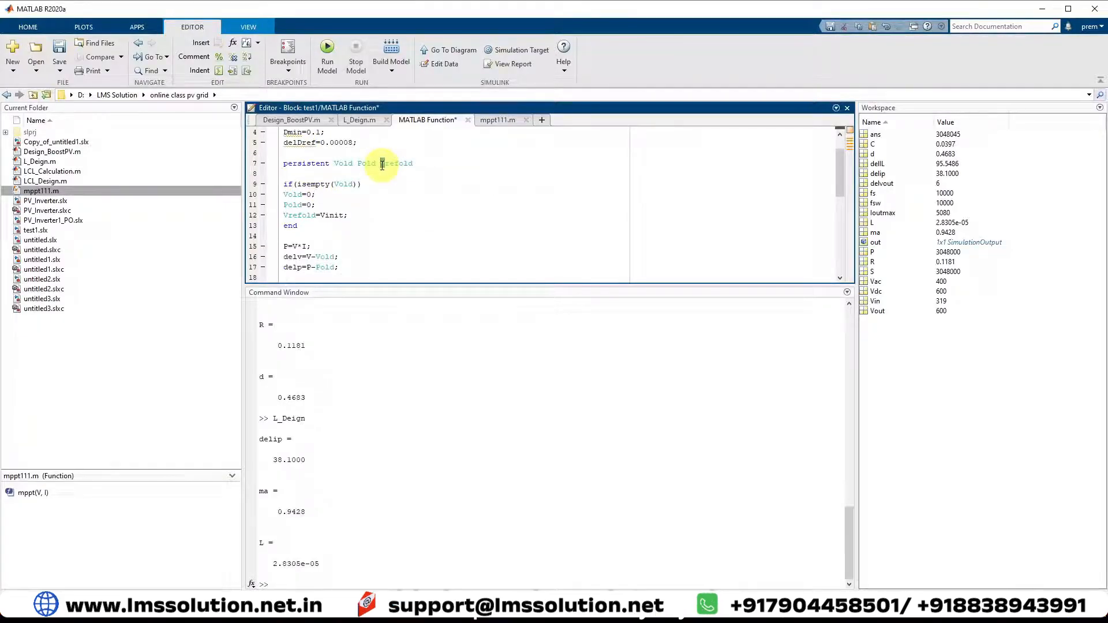
pyautogui.write('D')
pyautogui.click(316, 195)
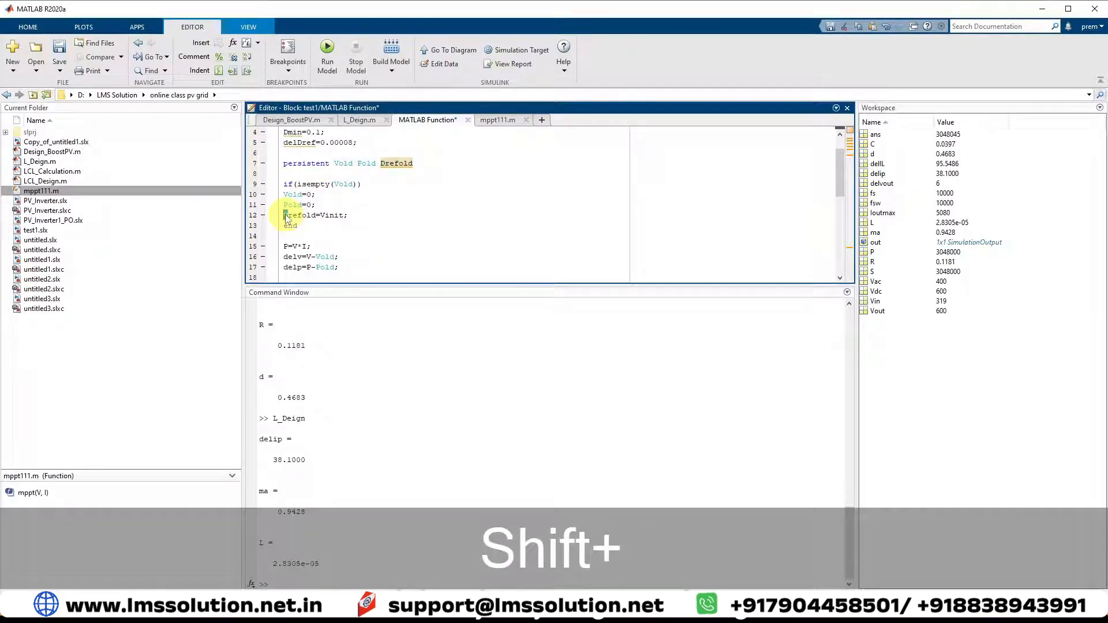
pyautogui.write('D')
pyautogui.moveTo(325, 214); pyautogui.dragTo(320, 216)
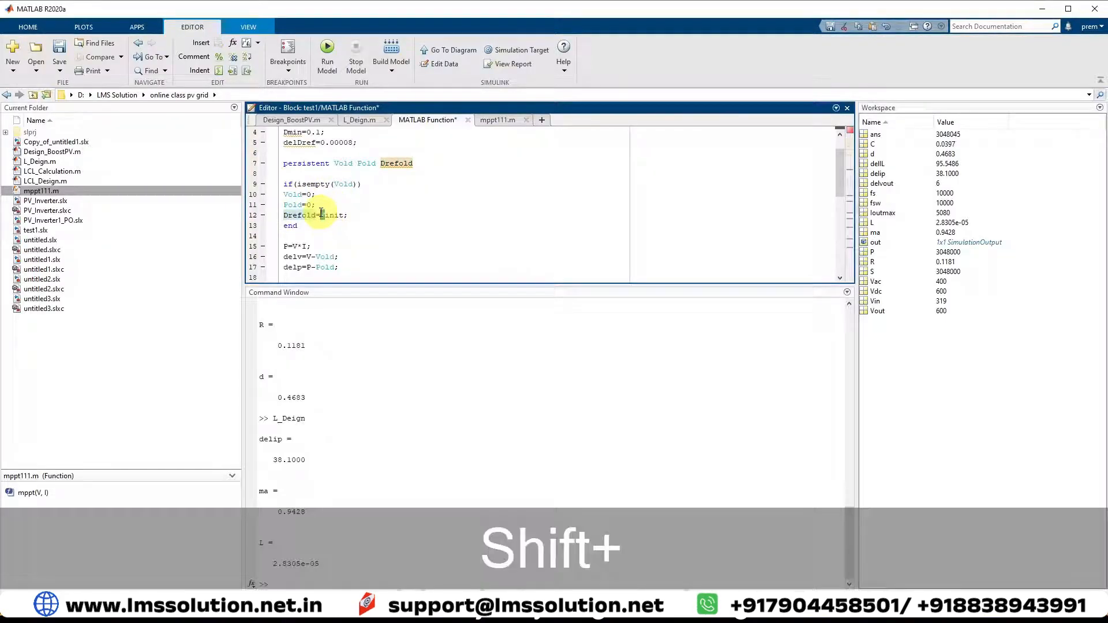
pyautogui.write('D')
# Step: Replace Vref, Vrefold and delvref with Dref, Drefold and delDref in the delp>0 and delp<0 branches
pyautogui.scroll(-3, 384, 228)
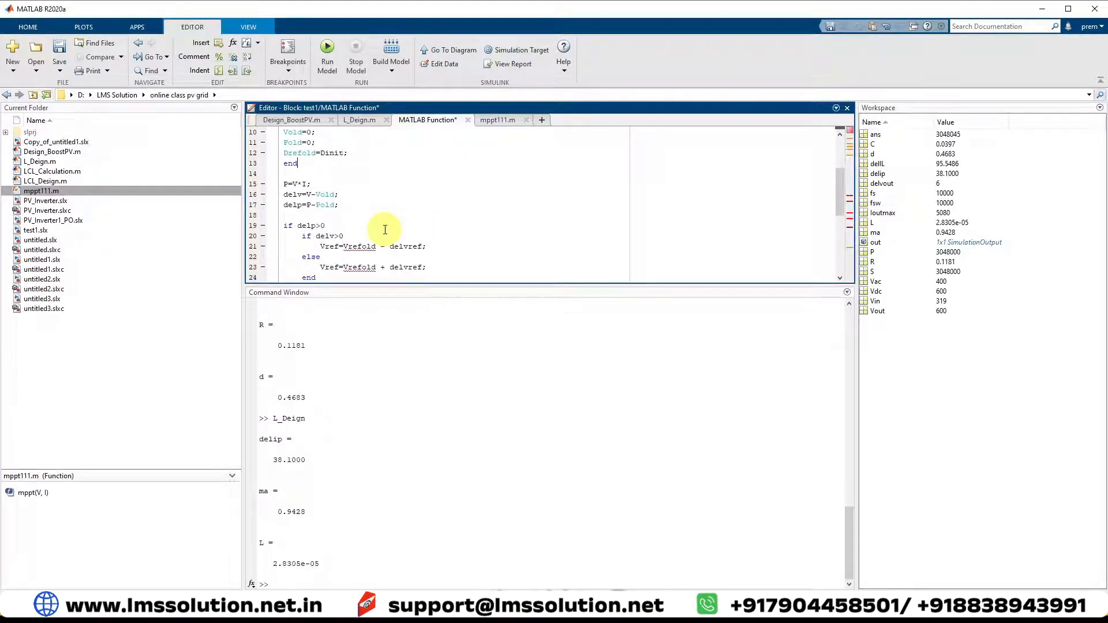
pyautogui.write('Dref=Vrefold + delvref')
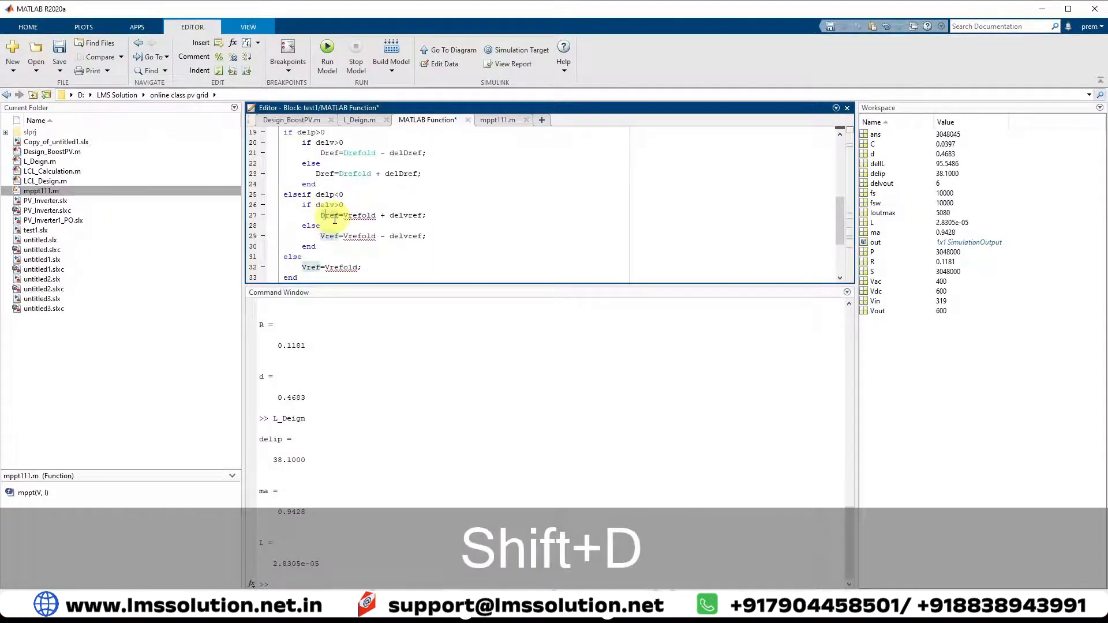
pyautogui.write('D')
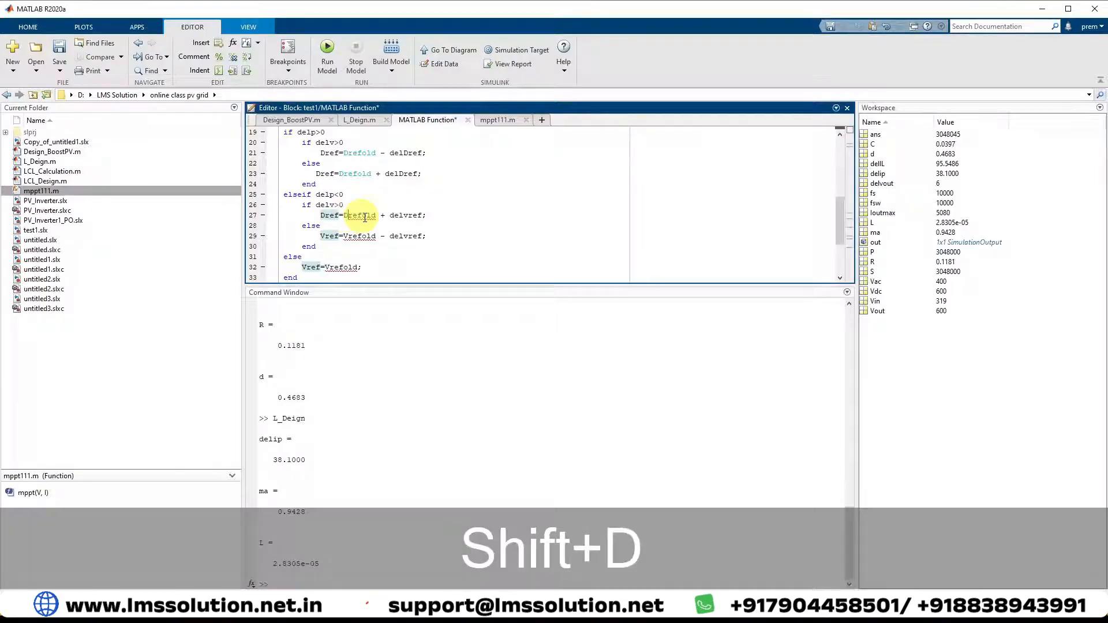
pyautogui.click(405, 216)
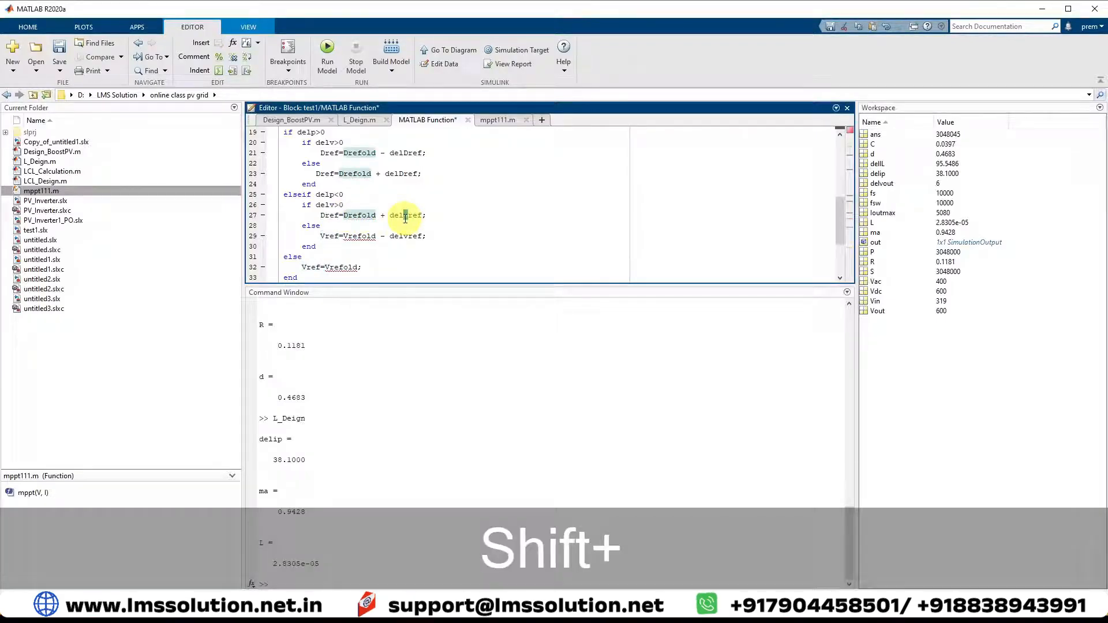
pyautogui.write('D')
pyautogui.press('Delete')
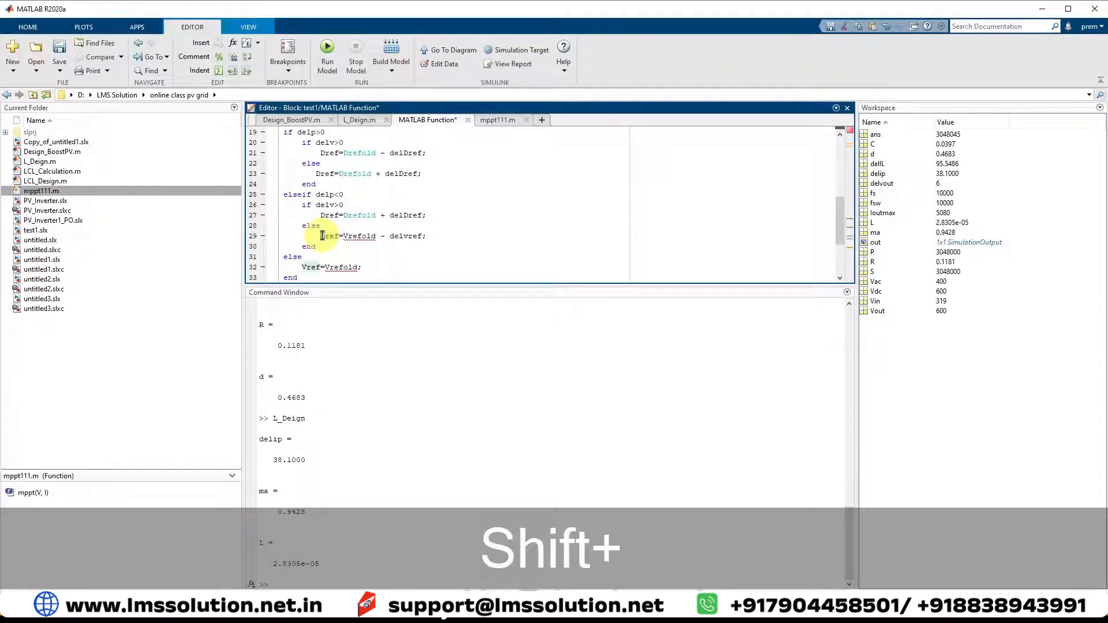
pyautogui.write('D')
pyautogui.moveTo(348, 237); pyautogui.dragTo(404, 237)
pyautogui.write('Dref=D')
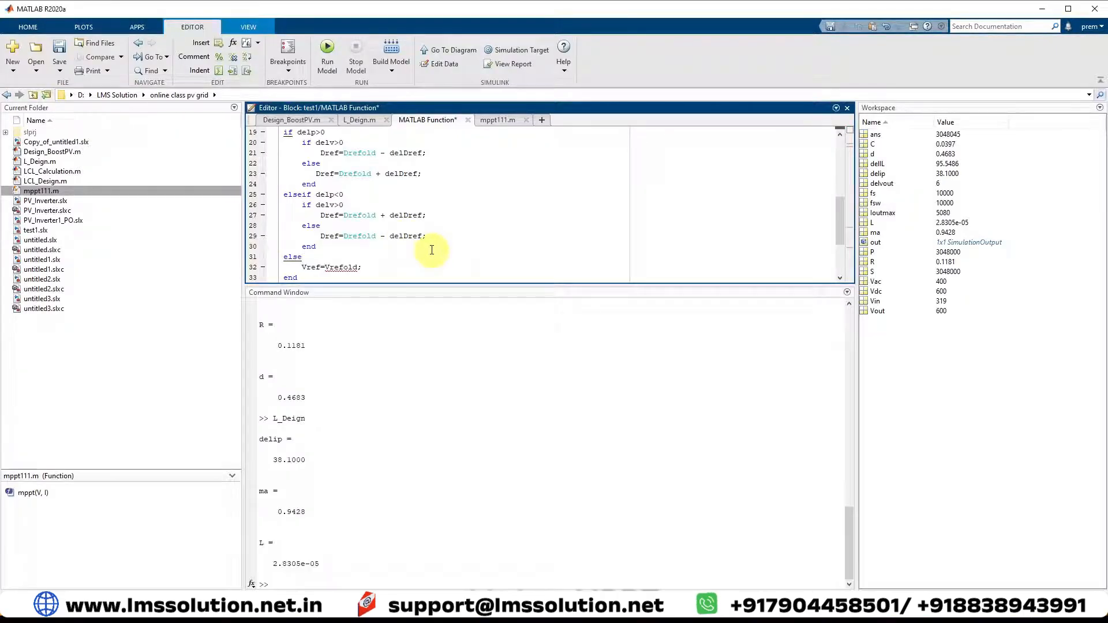
# Step: Convert the remaining fallback, limit-check and update lines to Dref, Drefold, Dmax and Dmin, then save the function
pyautogui.scroll(-2, 430, 247)
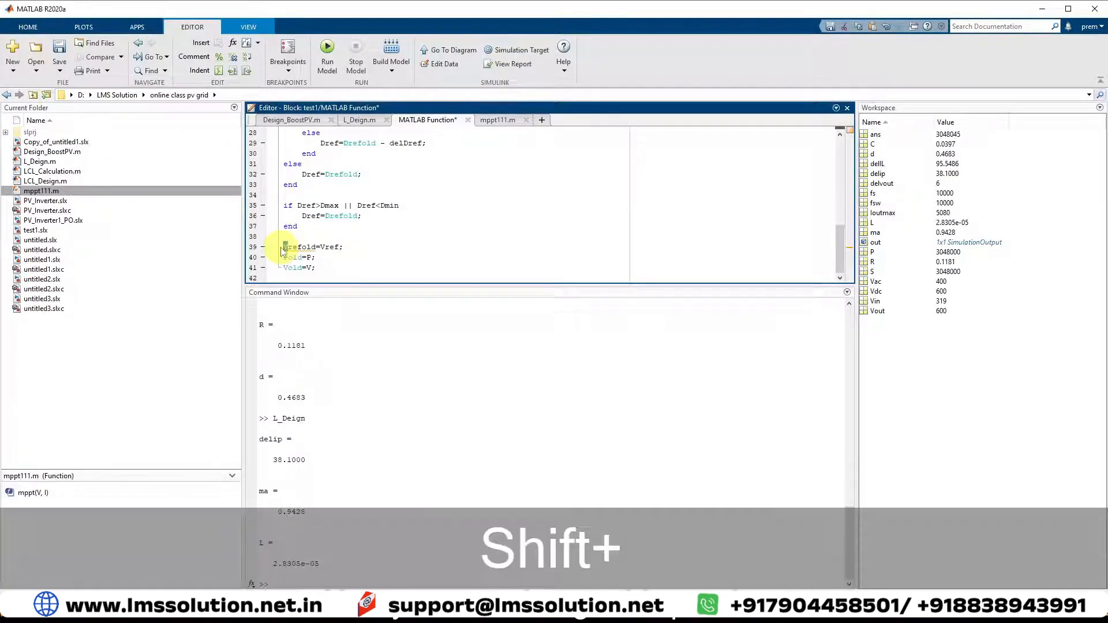
pyautogui.write('Drefold=Vref;')
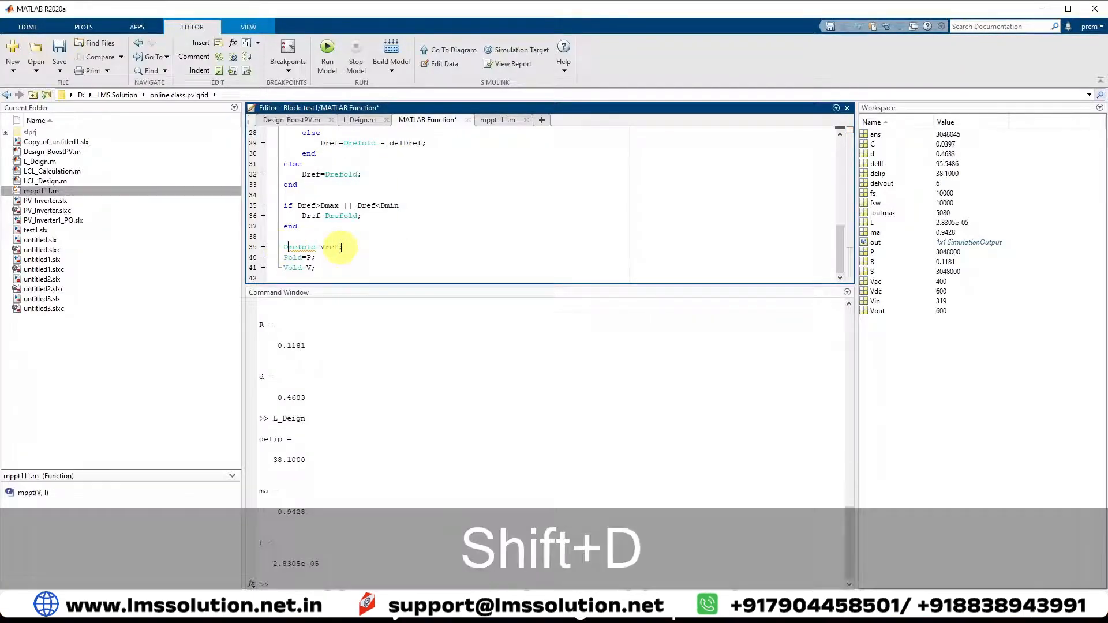
pyautogui.moveTo(327, 247); pyautogui.dragTo(320, 247)
pyautogui.write('D')
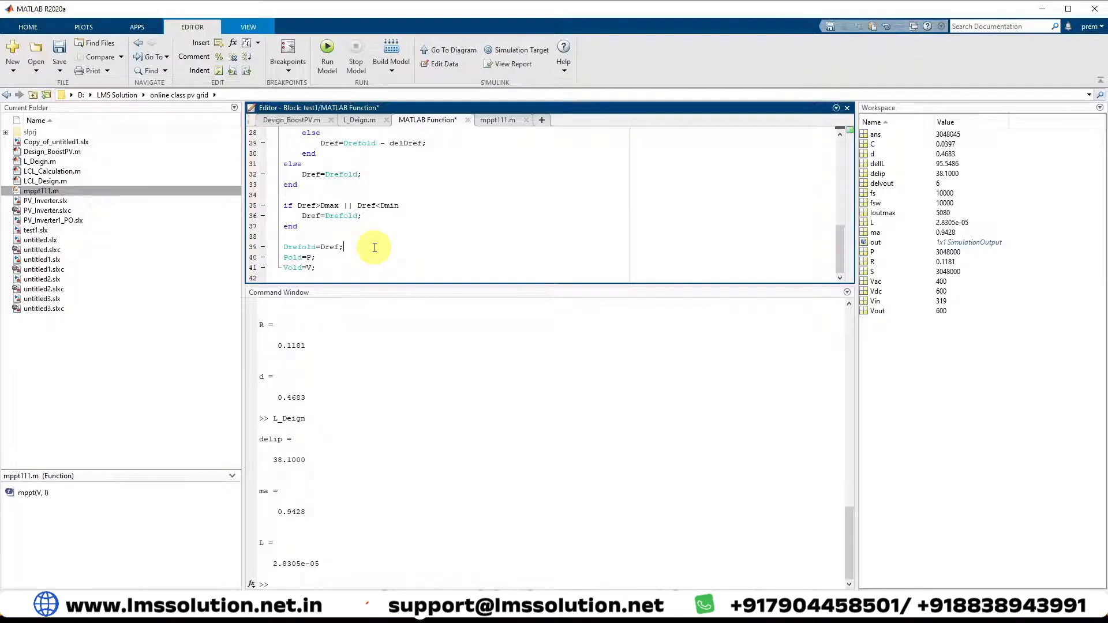
pyautogui.scroll(9, 375, 247)
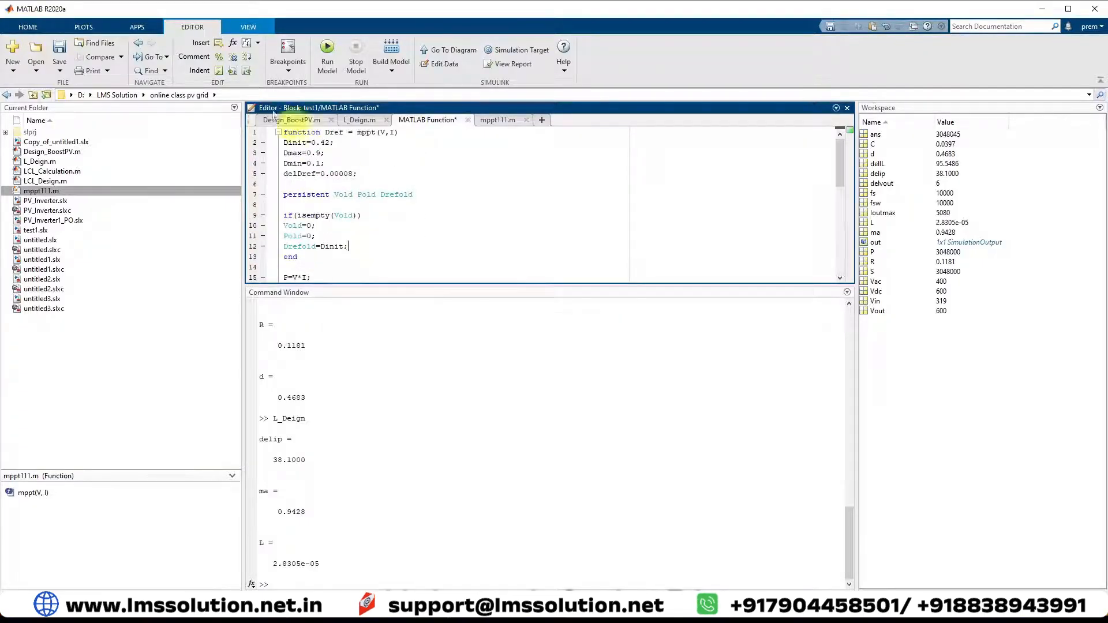
pyautogui.click(58, 49)
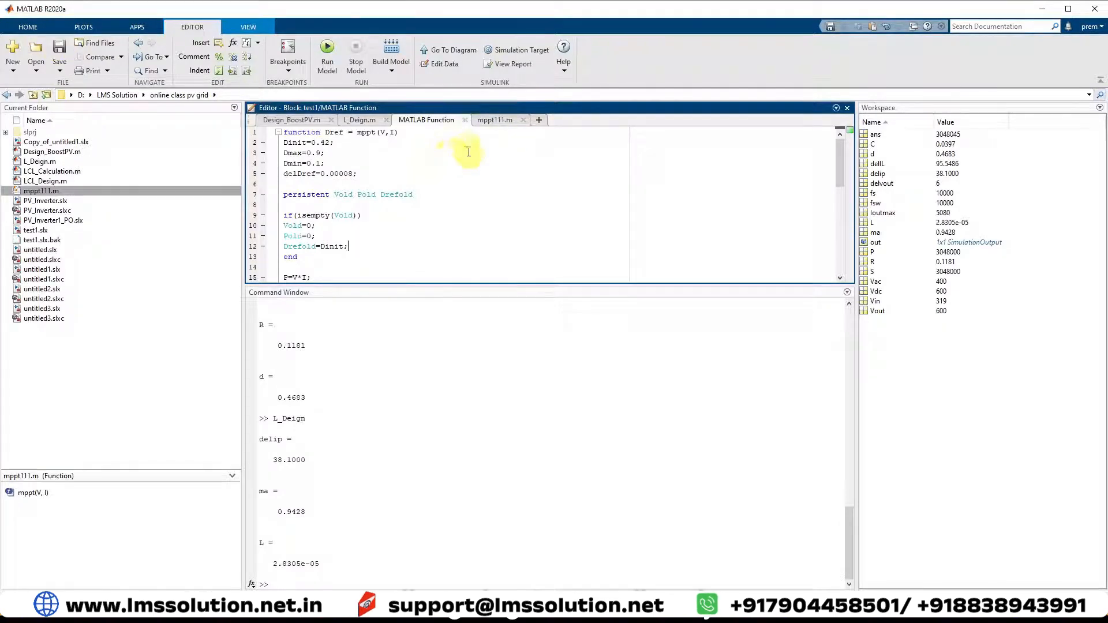
# Step: Switch back to the Simulink model and connect the Bus Selector's V_PV and I_PV outputs to the mppt block's V and I inputs
pyautogui.moveTo(468, 613)
pyautogui.click(423, 588)
pyautogui.moveTo(472, 445); pyautogui.dragTo(394, 445)
# Step: Add a PWM Generator (DC-DC) block and wire it between the mppt block's Dref output and the IGBT's gate
pyautogui.doubleClick(478, 464)
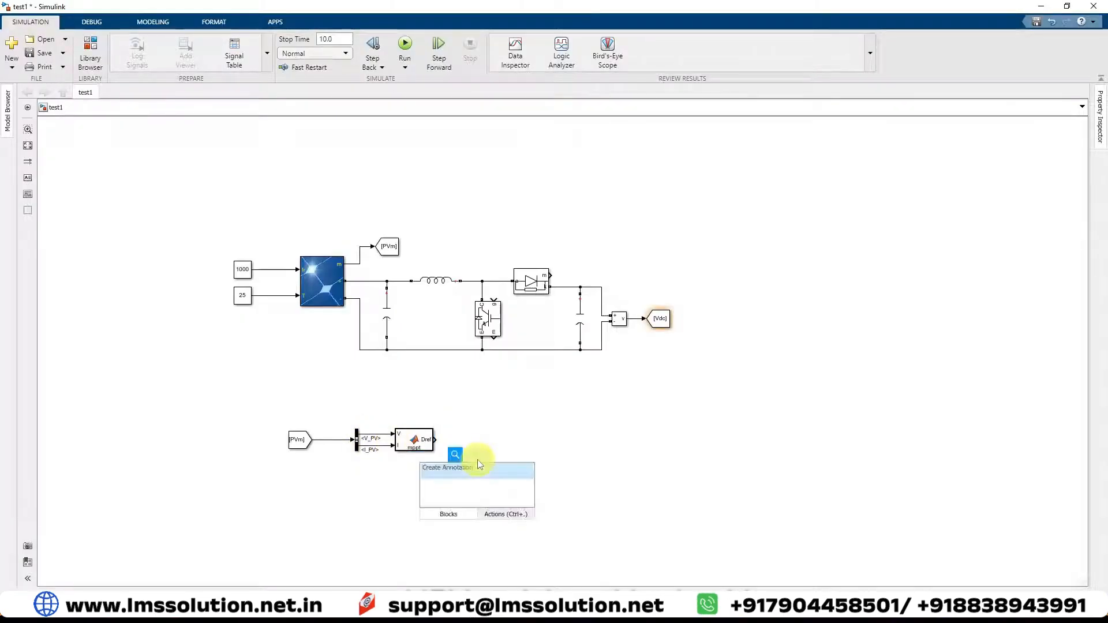
pyautogui.write('pvm')
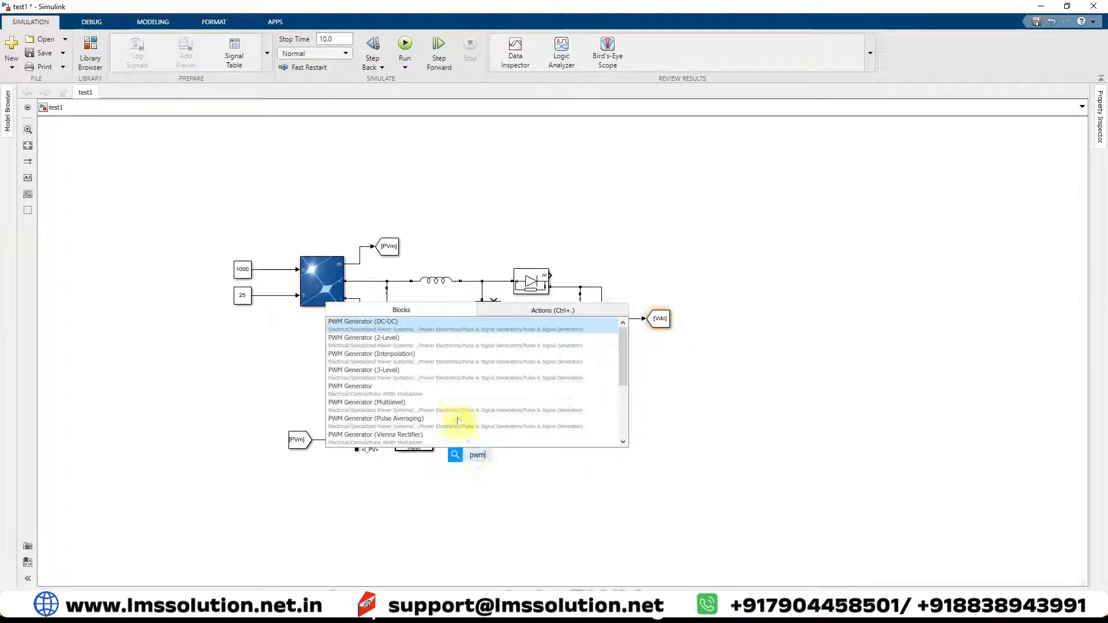
pyautogui.click(443, 335)
pyautogui.moveTo(479, 462)
pyautogui.mouseDown()
pyautogui.moveTo(549, 369)
pyautogui.moveTo(509, 297)
pyautogui.moveTo(499, 300)
pyautogui.mouseUp()
pyautogui.moveTo(507, 381); pyautogui.dragTo(529, 398)
# Step: Review the PWM Generator's switching frequency and close its block parameters
pyautogui.click(493, 449)
pyautogui.doubleClick(492, 456)
pyautogui.click(563, 450)
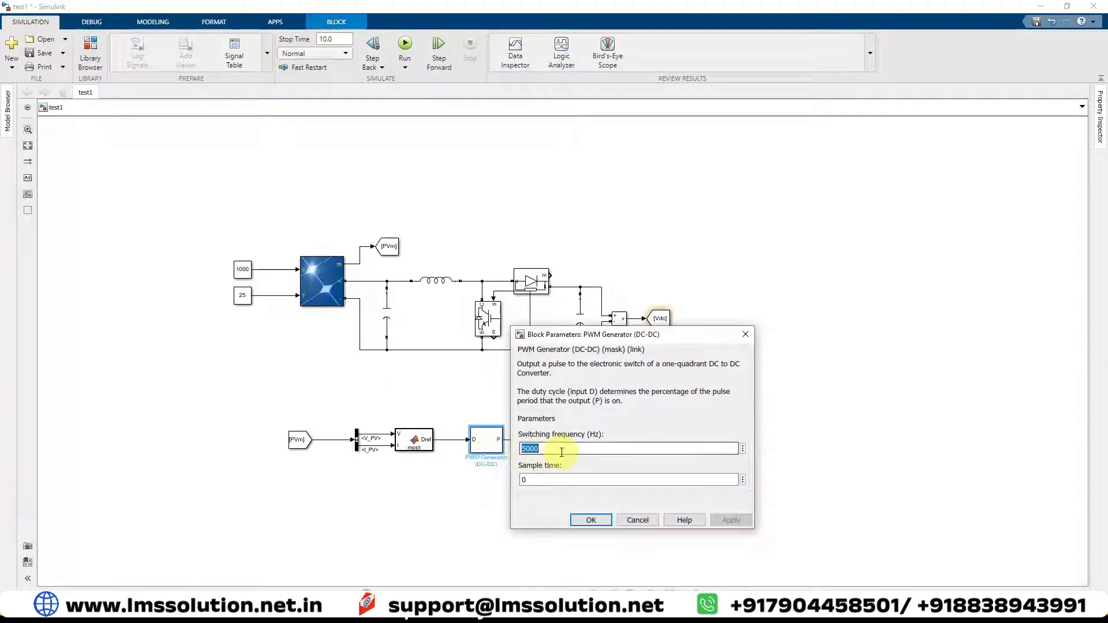
pyautogui.press('Return')
pyautogui.click(564, 454)
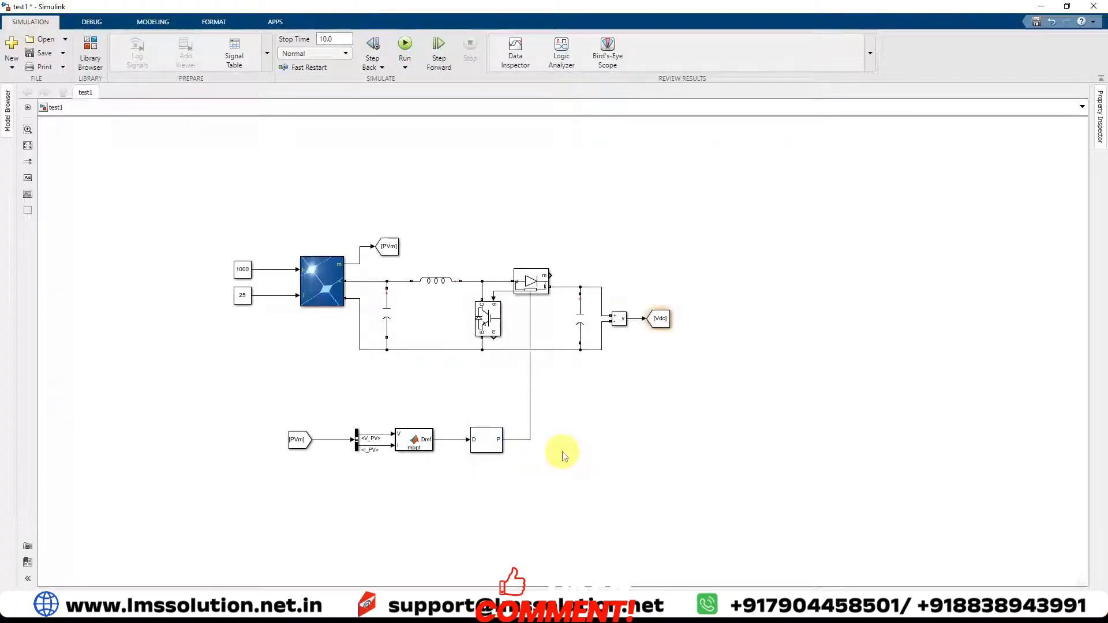
# Step: Add a Scope block below the PWM Generator and set its number of input ports to 3
pyautogui.doubleClick(530, 510)
pyautogui.write('scope')
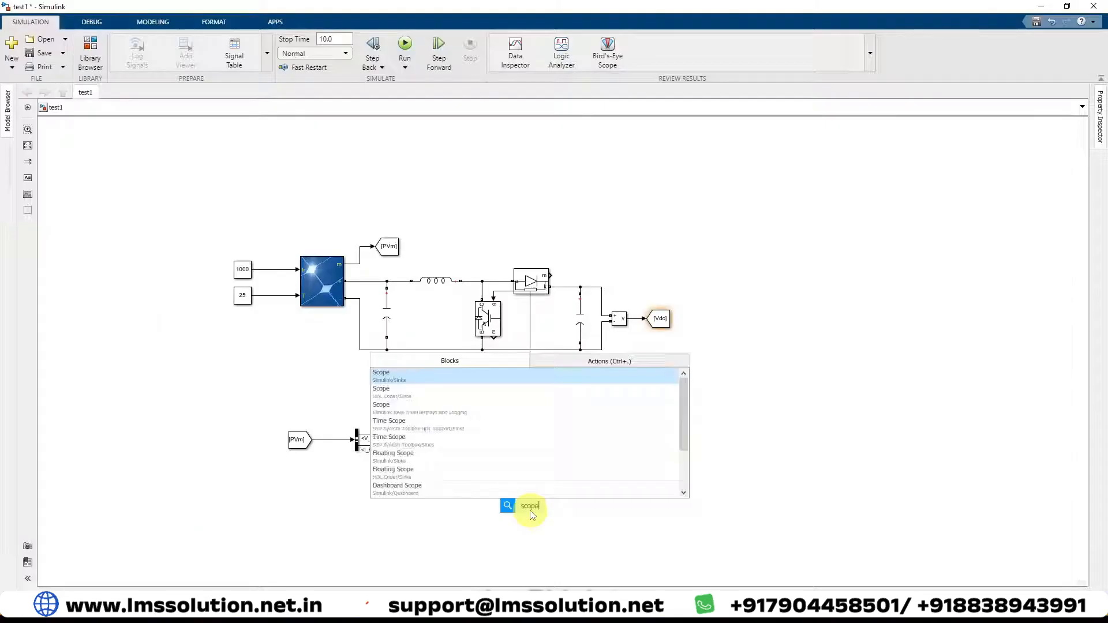
pyautogui.click(421, 376)
pyautogui.doubleClick(529, 511)
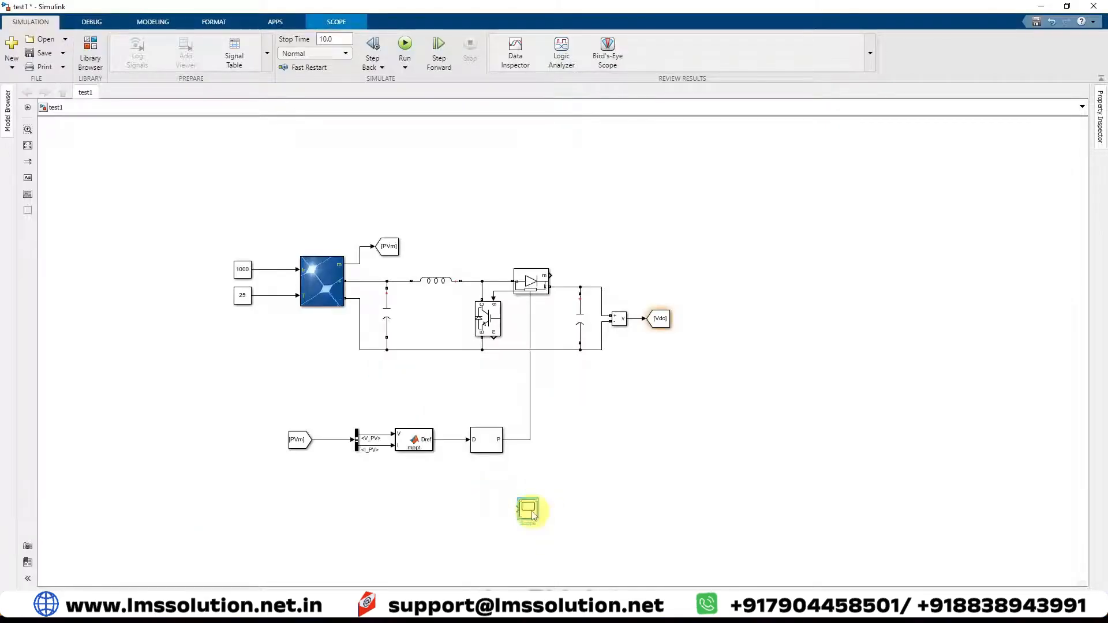
pyautogui.click(450, 167)
pyautogui.click(479, 191)
pyautogui.doubleClick(534, 277)
pyautogui.write('3')
pyautogui.click(650, 372)
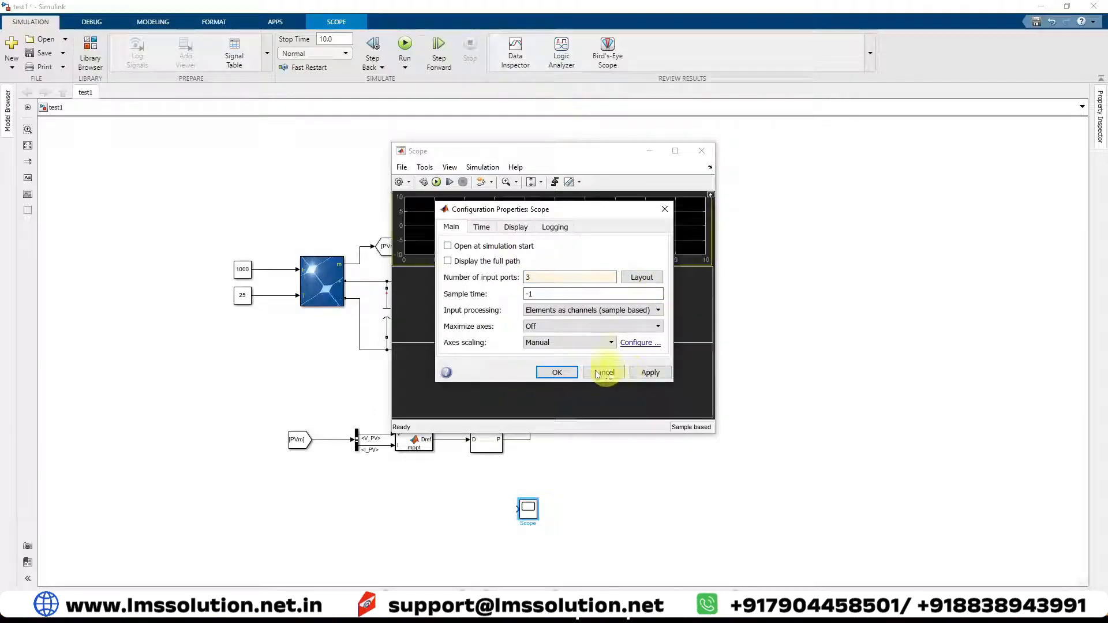
pyautogui.click(572, 378)
pyautogui.click(716, 437)
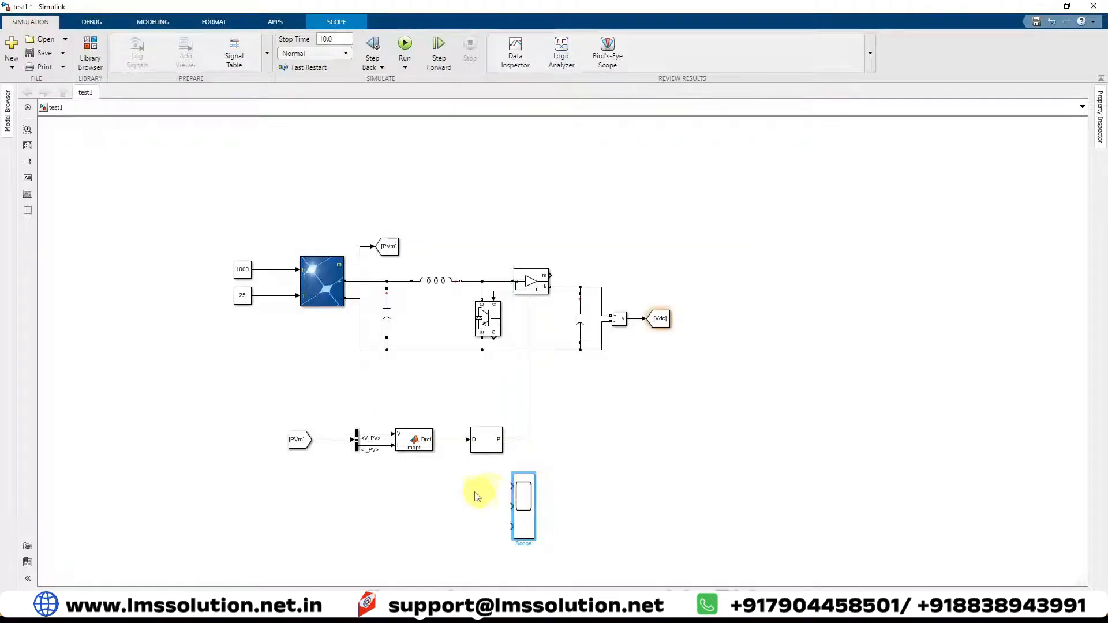
# Step: Connect the V_PV and I_PV signals to the Scope's first and second inputs
pyautogui.moveTo(511, 488)
pyautogui.mouseDown()
pyautogui.moveTo(430, 482)
pyautogui.moveTo(450, 485)
pyautogui.moveTo(390, 458)
pyautogui.moveTo(384, 437)
pyautogui.mouseUp()
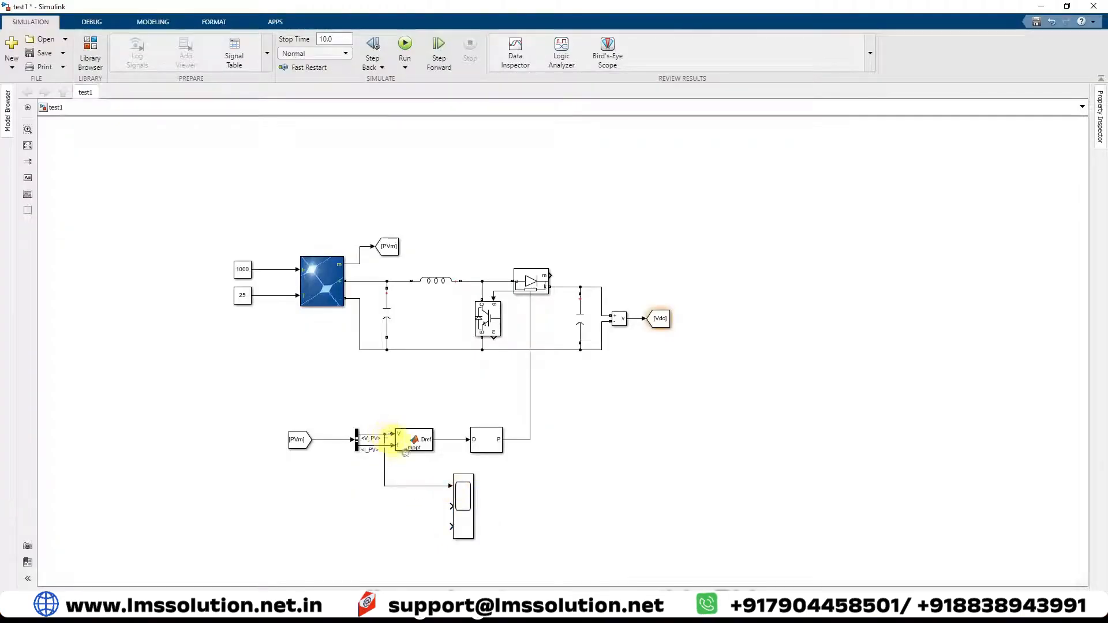
pyautogui.moveTo(452, 507); pyautogui.dragTo(375, 450)
pyautogui.click(477, 502)
# Step: Add a Product block multiplying V_PV and I_PV, and feed its output to the Scope's third input
pyautogui.doubleClick(430, 531)
pyautogui.write('pro')
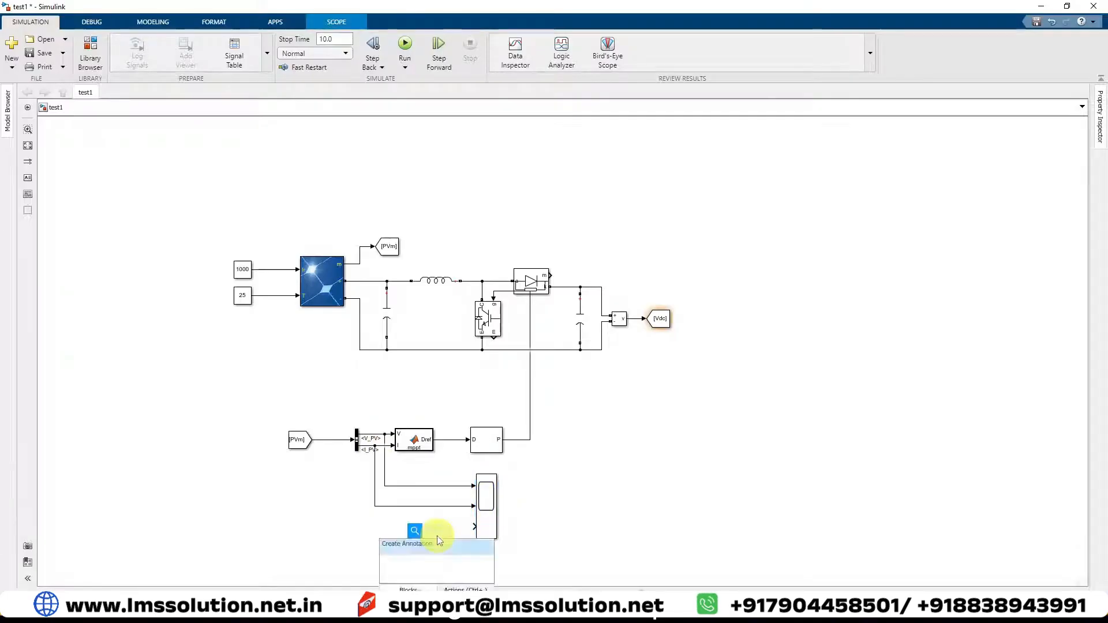
pyautogui.click(324, 398)
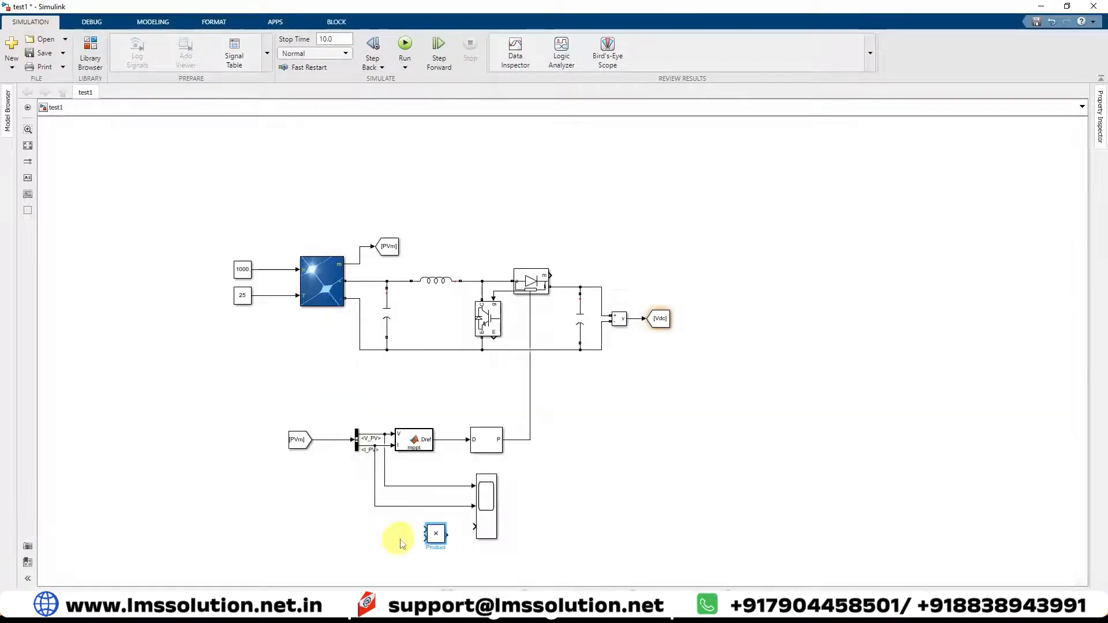
pyautogui.moveTo(465, 531); pyautogui.dragTo(406, 486)
pyautogui.moveTo(425, 530); pyautogui.dragTo(393, 506)
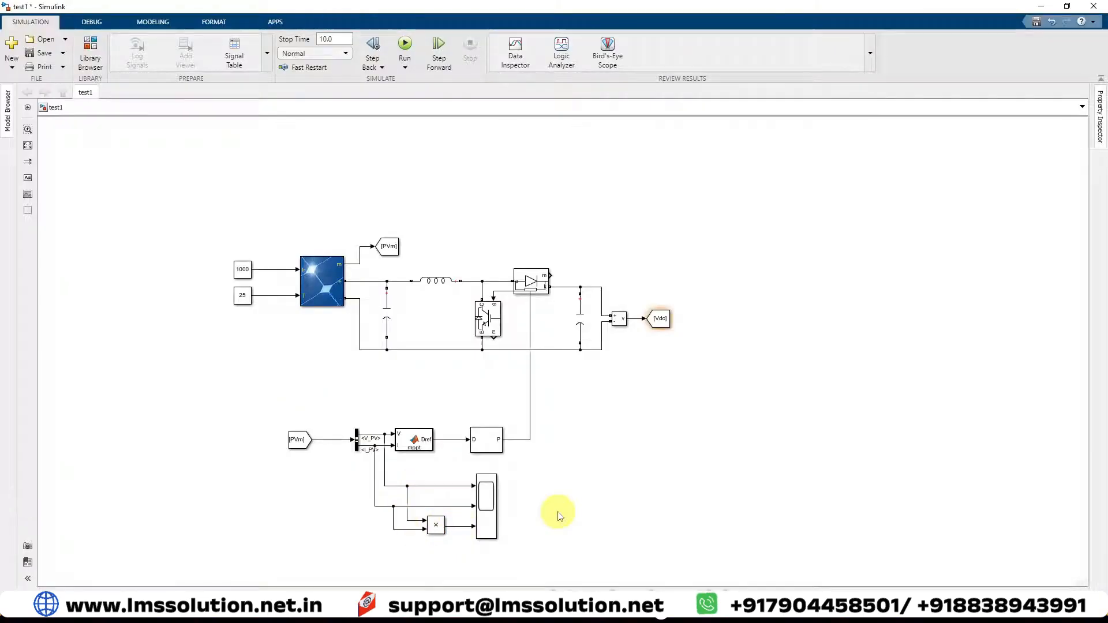
# Step: Switch to MATLAB and review the boost converter inputs and design formulas in Design_BoostPV.m
pyautogui.click(385, 317)
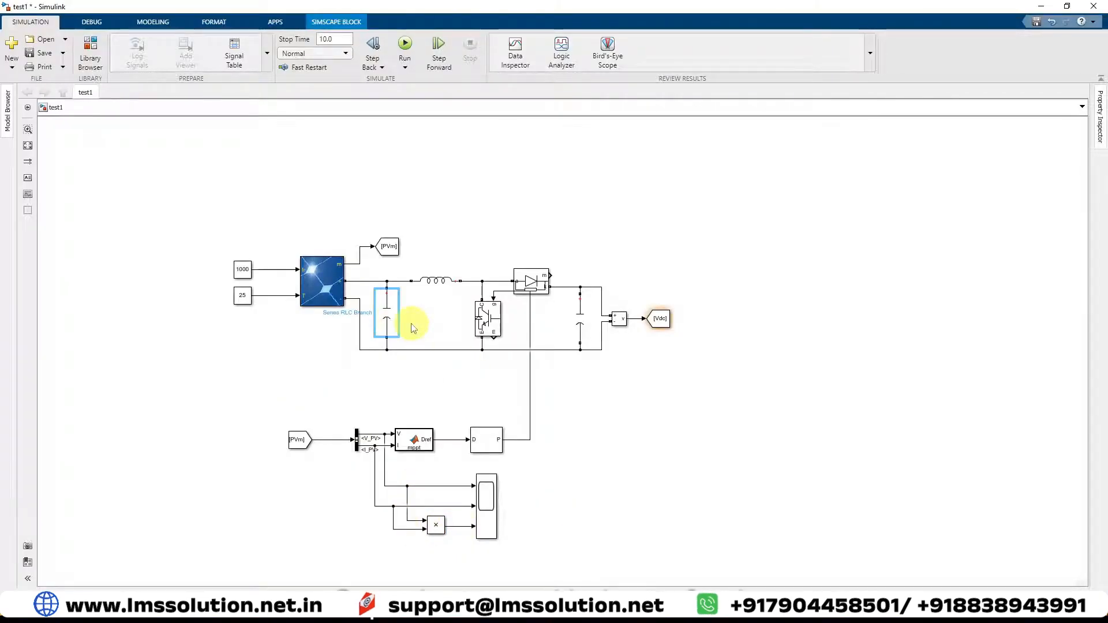
pyautogui.moveTo(469, 610)
pyautogui.click(268, 571)
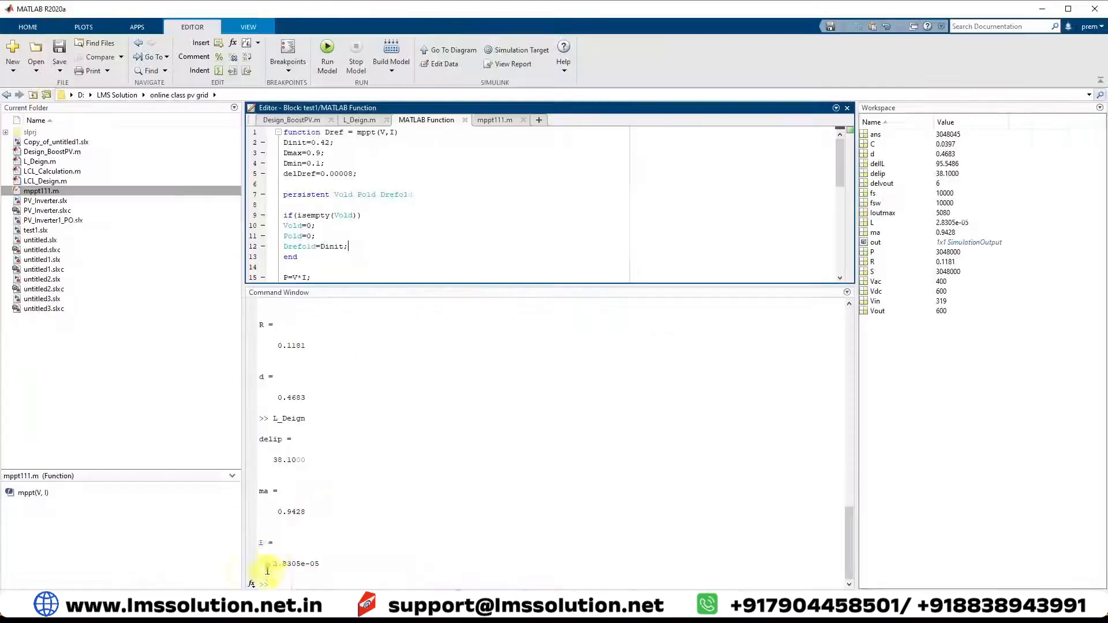
pyautogui.click(291, 118)
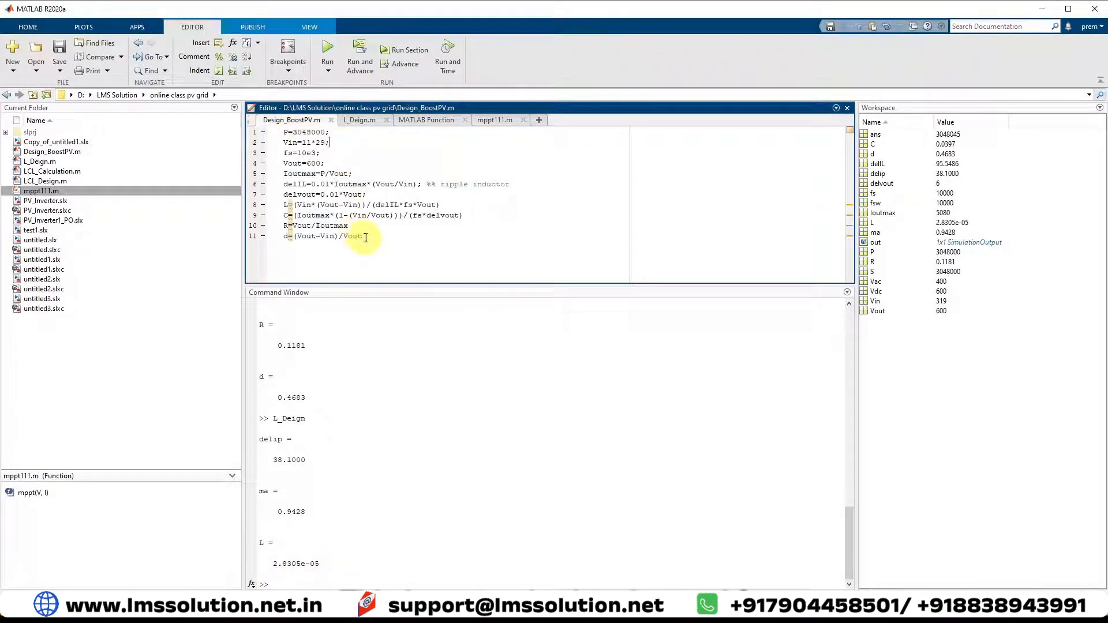
pyautogui.moveTo(362, 237); pyautogui.dragTo(274, 131)
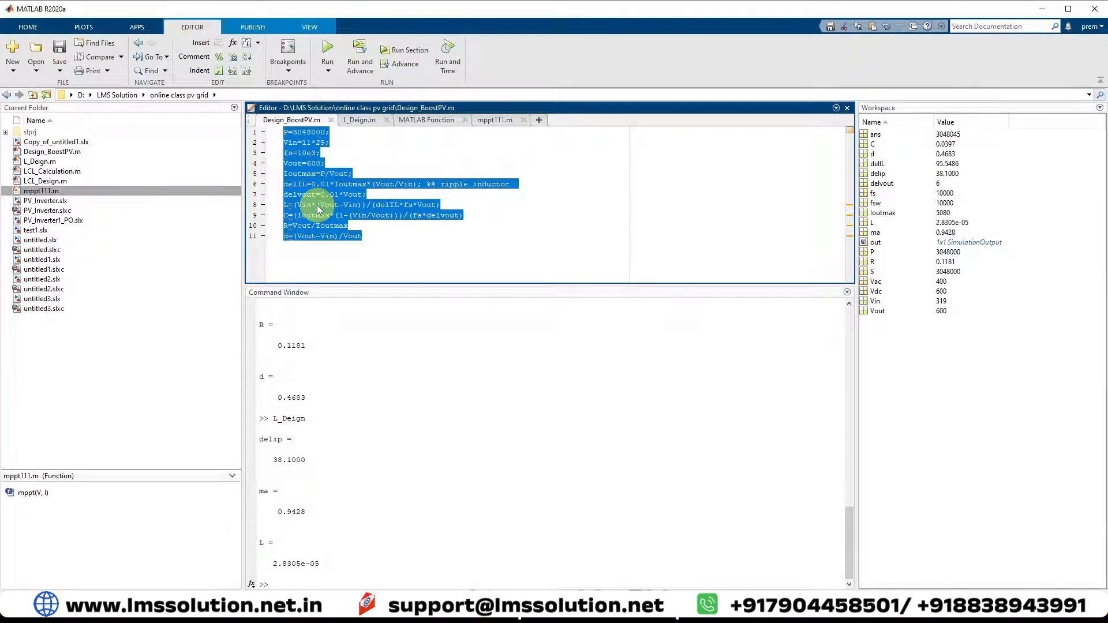
pyautogui.click(370, 225)
pyautogui.hotkey('ctrl', '2')
pyautogui.moveTo(329, 132)
pyautogui.mouseDown()
pyautogui.moveTo(350, 131)
pyautogui.moveTo(348, 159)
pyautogui.moveTo(270, 202)
pyautogui.moveTo(283, 254)
pyautogui.moveTo(514, 231)
pyautogui.moveTo(380, 185)
pyautogui.mouseUp()
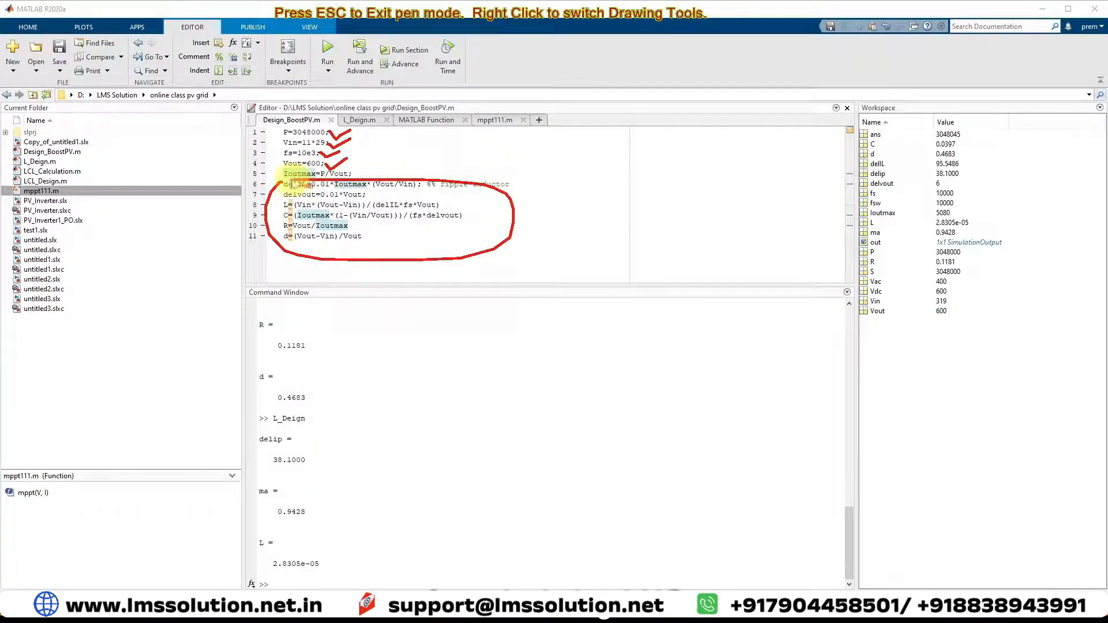
pyautogui.press('Escape')
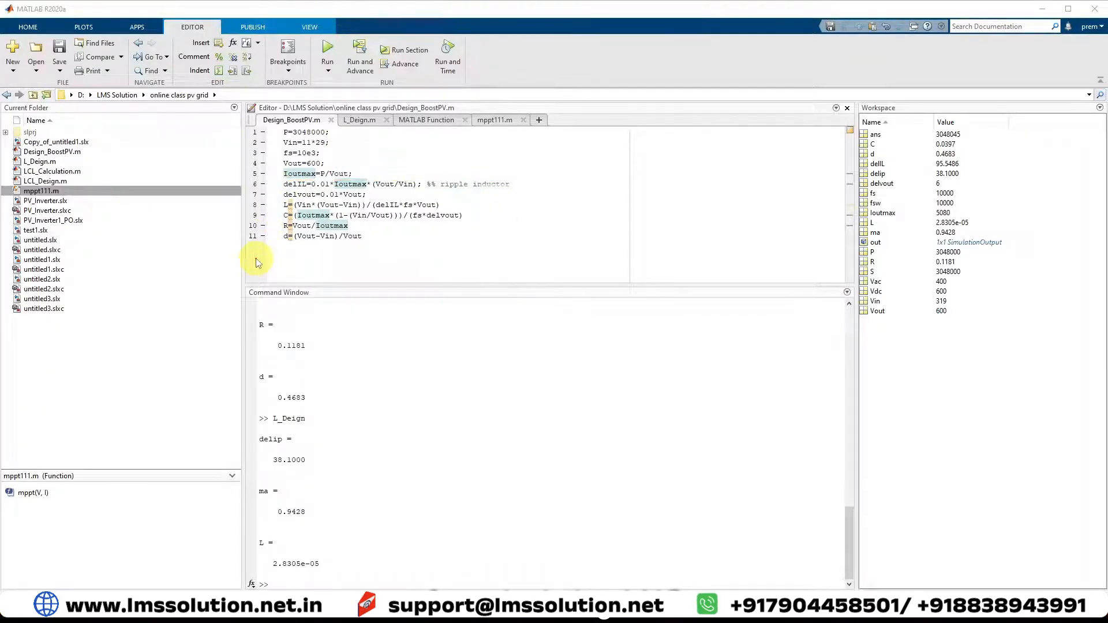
# Step: Run Design_BoostPV and copy the calculated L into the Simulink boost inductor, setting its inductance to 1.5636e-04 H
pyautogui.click(328, 49)
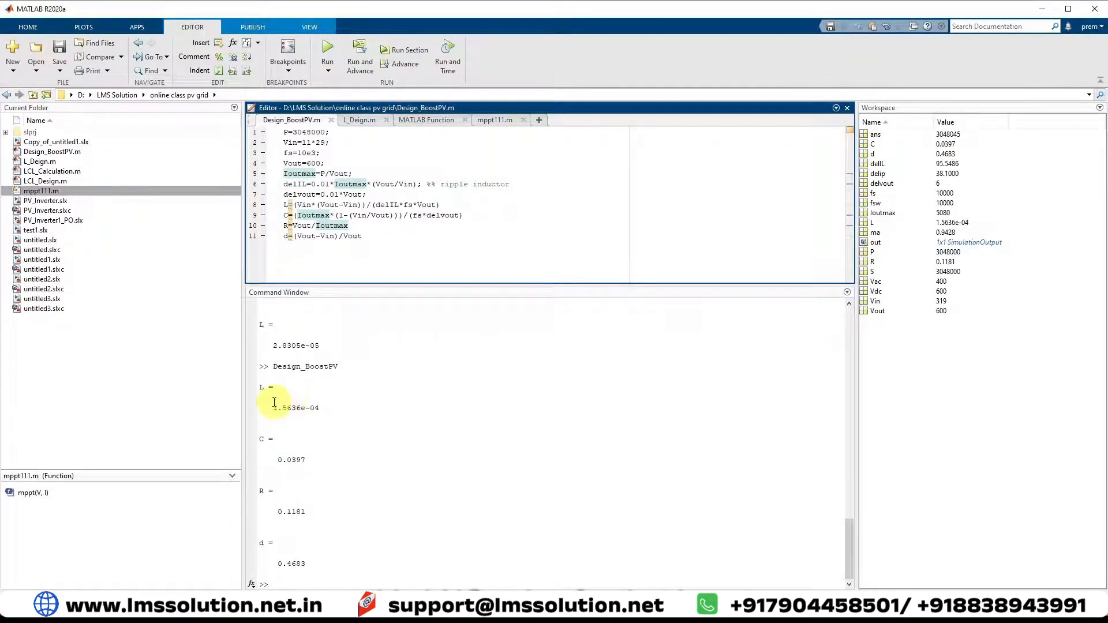
pyautogui.moveTo(272, 408); pyautogui.dragTo(325, 405)
pyautogui.hotkey('ctrl', 'c')
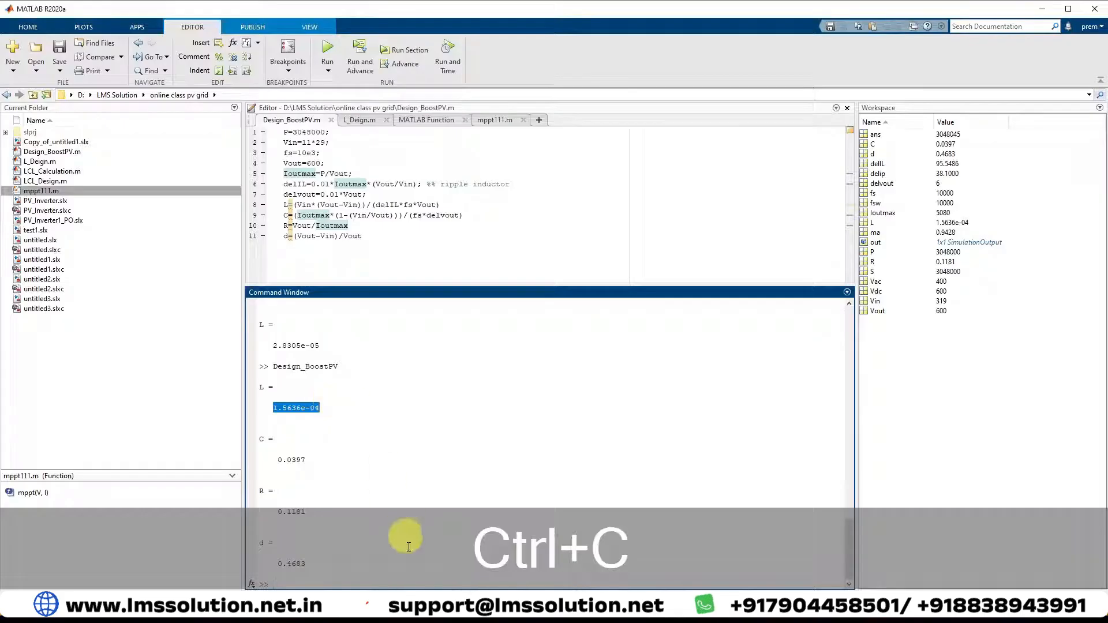
pyautogui.click(467, 612)
pyautogui.click(385, 569)
pyautogui.doubleClick(435, 281)
pyautogui.doubleClick(523, 293)
pyautogui.hotkey('ctrl', 'v')
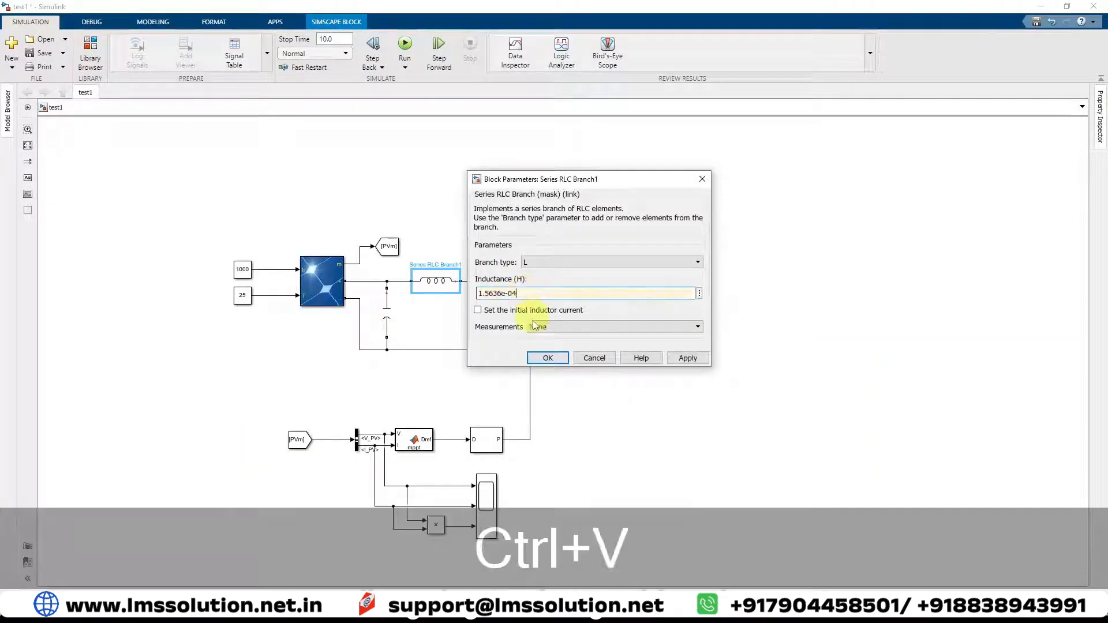
pyautogui.click(550, 357)
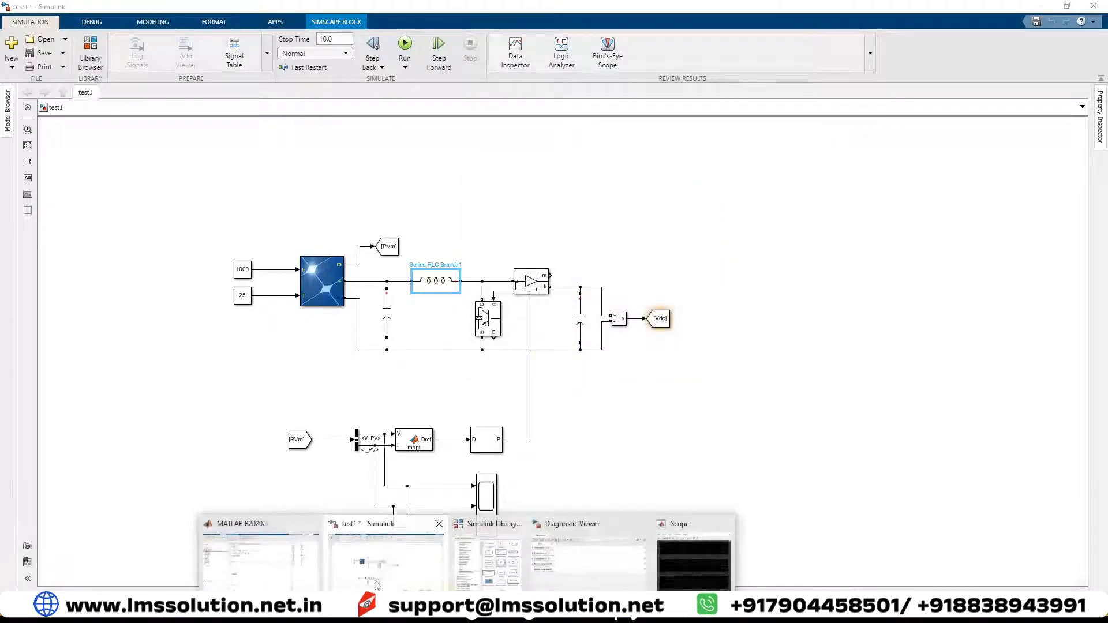
# Step: Copy the calculated C value 0.0397 from MATLAB into the capacitance of the PV-side capacitor in the Simulink model
pyautogui.click(306, 570)
pyautogui.doubleClick(284, 460)
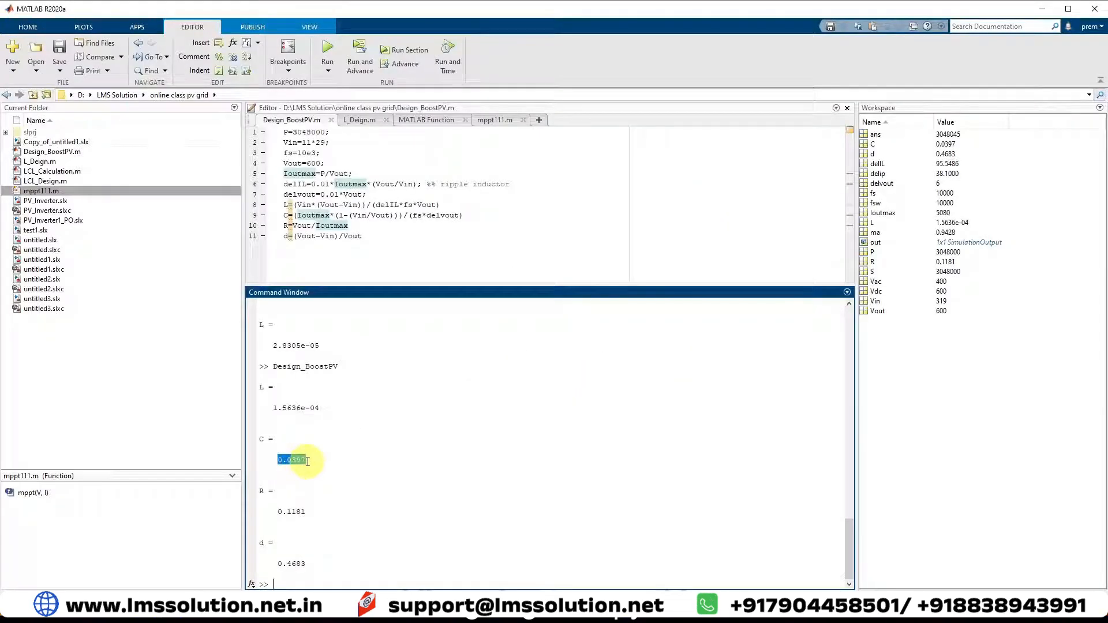
pyautogui.hotkey('ctrl', 'c')
pyautogui.moveTo(471, 612)
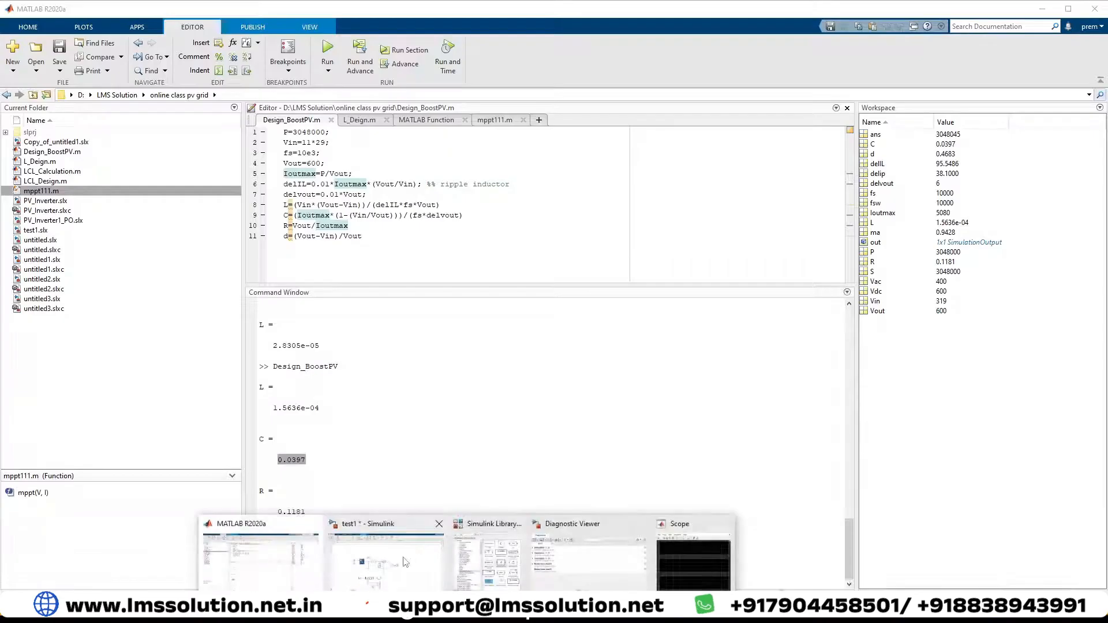
pyautogui.click(386, 563)
pyautogui.doubleClick(387, 315)
pyautogui.hotkey('ctrl', 'a')
pyautogui.hotkey('ctrl', 'v')
pyautogui.click(487, 391)
# Step: Set the boost converter's output capacitor to a capacitance of 0.0397 F
pyautogui.doubleClick(580, 317)
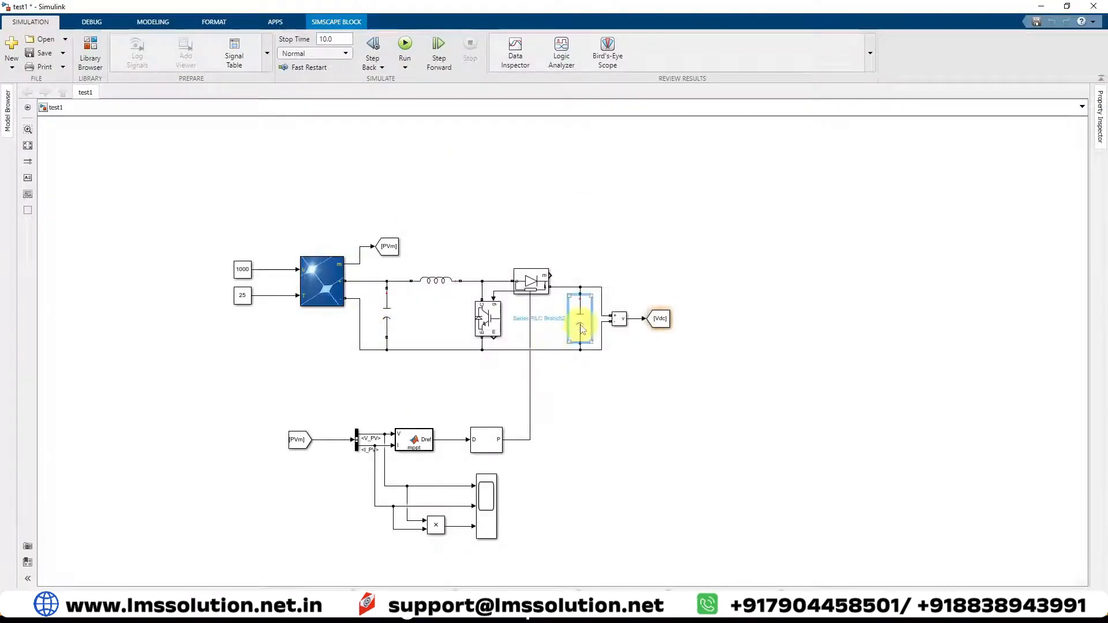
pyautogui.hotkey('ctrl', 'a')
pyautogui.hotkey('ctrl', 'v')
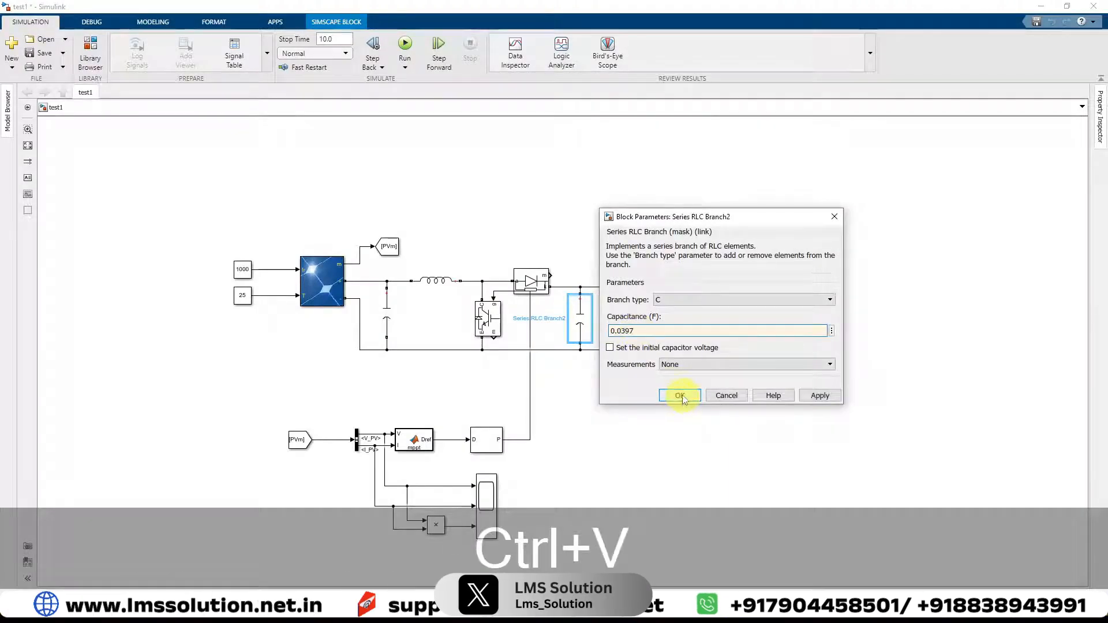
pyautogui.click(675, 396)
pyautogui.click(651, 415)
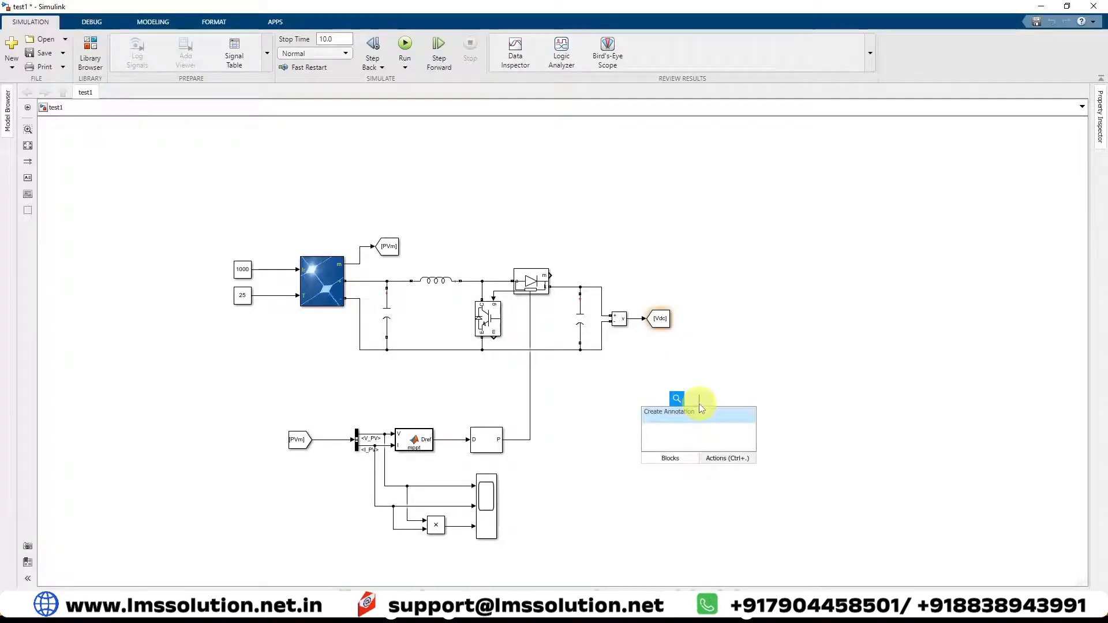
# Step: Add a Universal Bridge block beside the Vdc tag and rotate it by 180 degrees
pyautogui.write('uni')
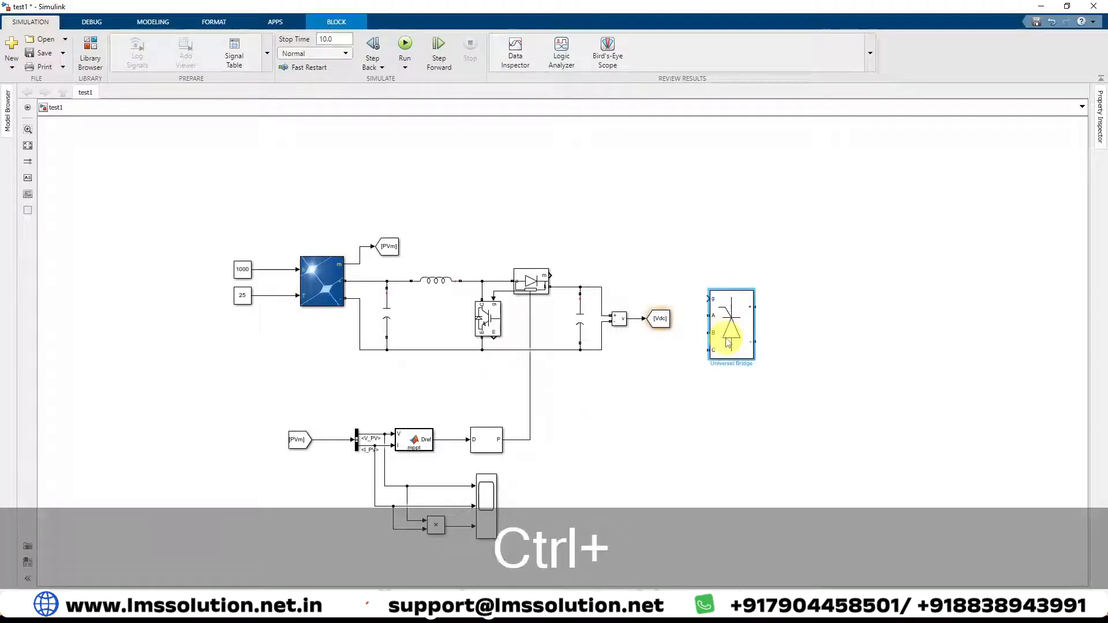
pyautogui.hotkey('ctrl', 'r')
pyautogui.hotkey('ctrl', 'r')
# Step: Set the Universal Bridge's power electronic device to IGBT / Diodes
pyautogui.doubleClick(739, 324)
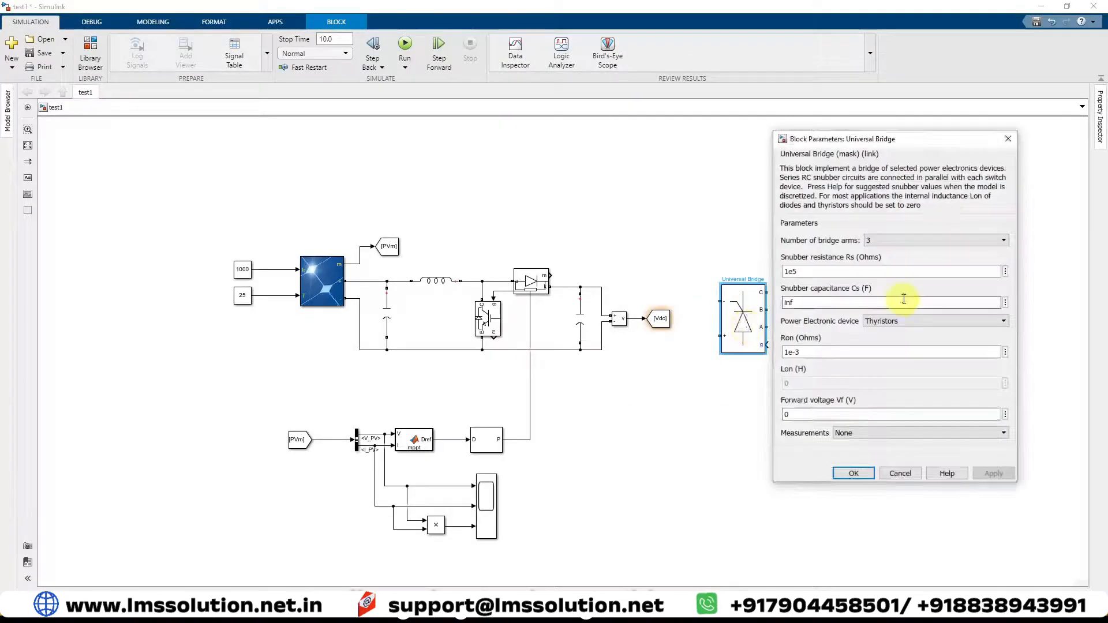
pyautogui.click(895, 321)
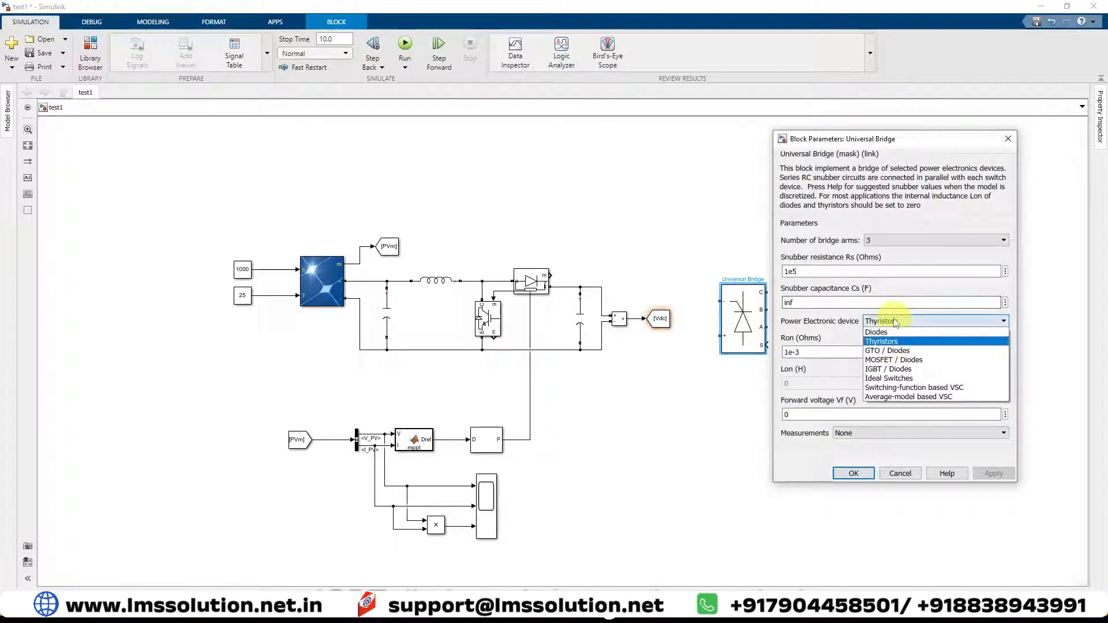
pyautogui.click(892, 369)
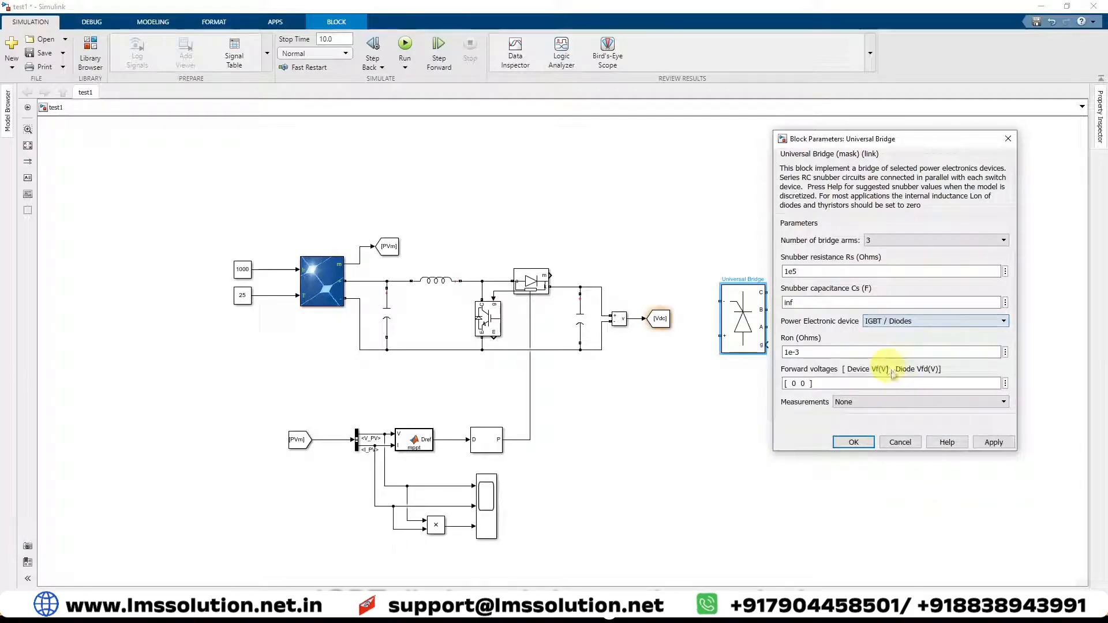
pyautogui.click(988, 445)
pyautogui.click(854, 443)
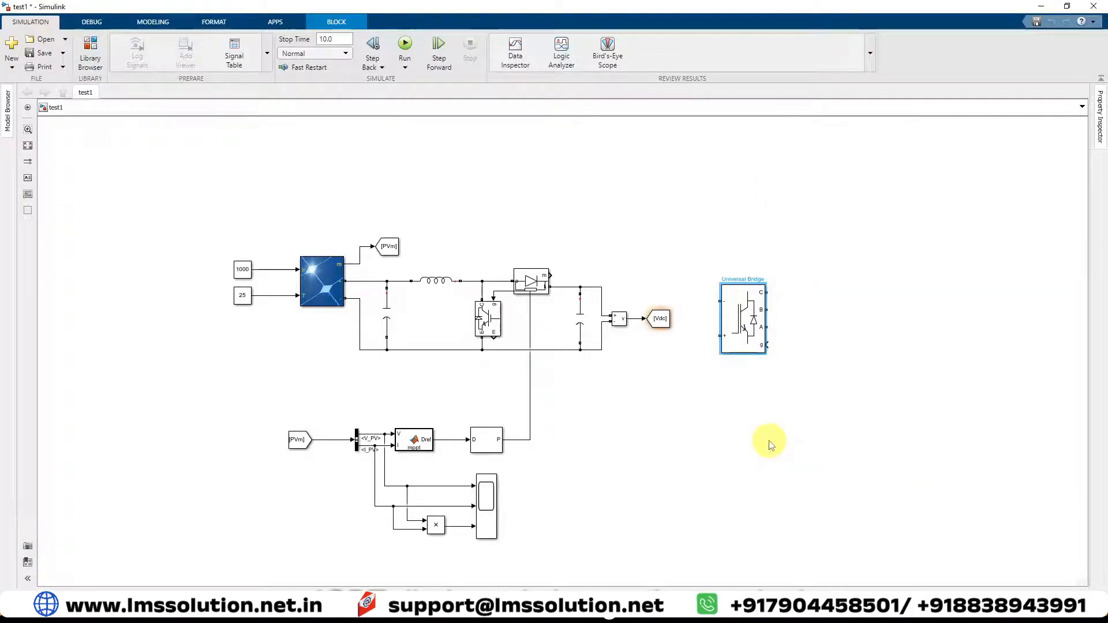
# Step: Flip the Universal Bridge up-down and connect its + and - terminals to the boost converter's positive and negative output lines
pyautogui.rightClick(740, 341)
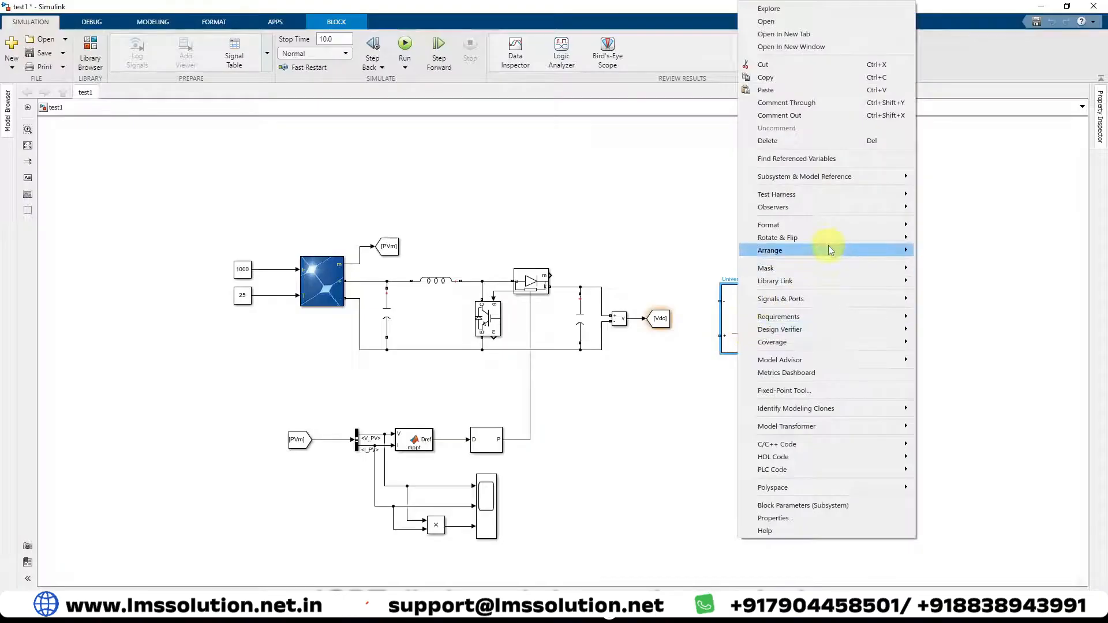
pyautogui.moveTo(838, 239)
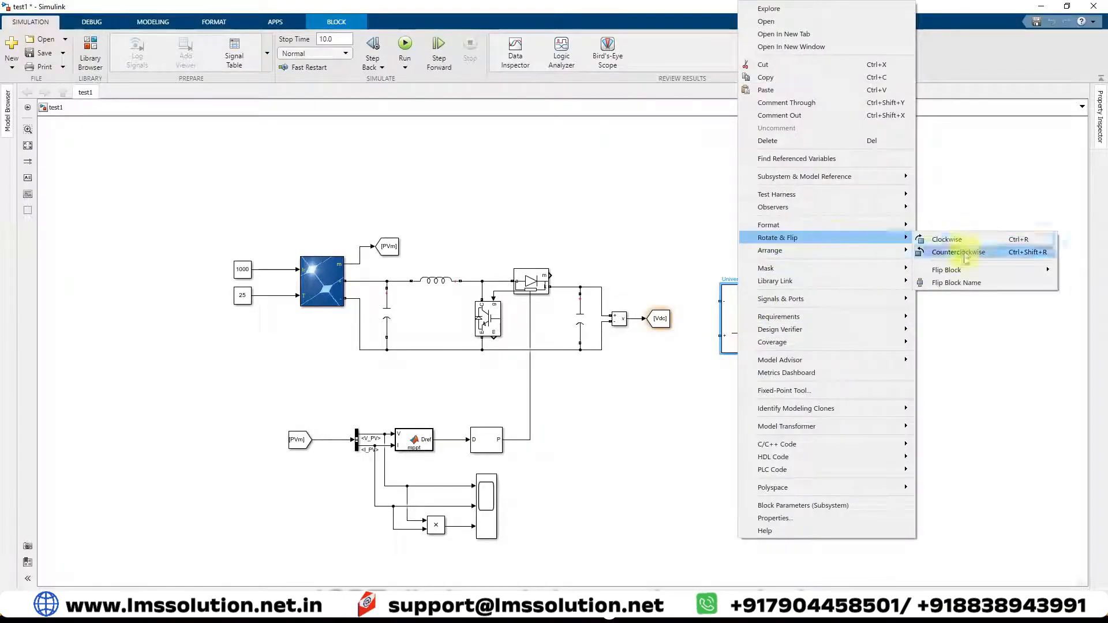
pyautogui.moveTo(963, 279)
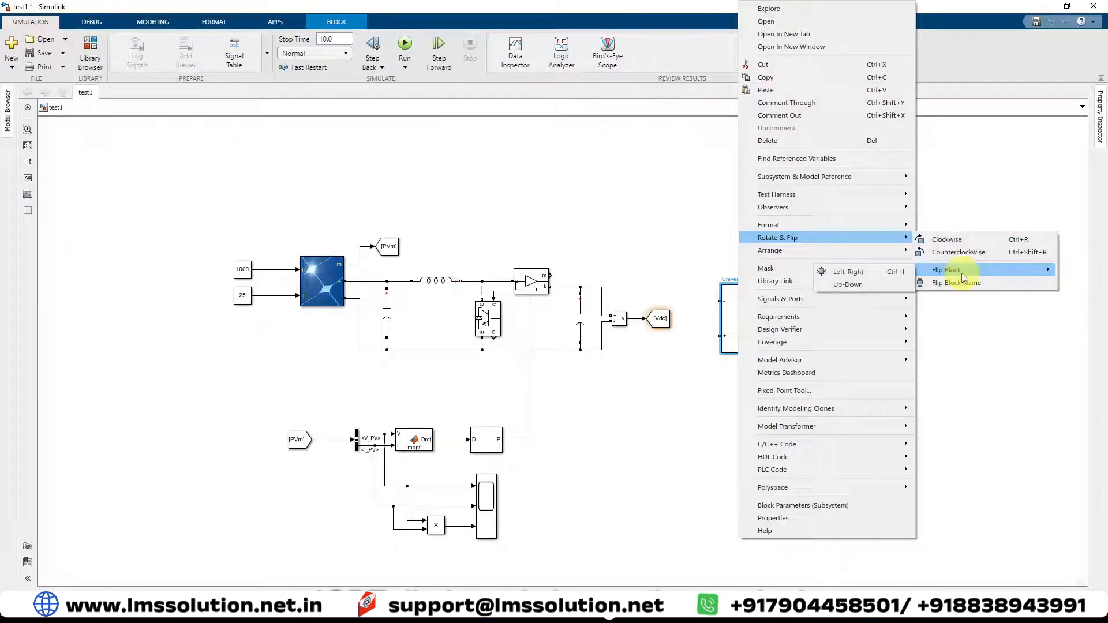
pyautogui.click(858, 286)
pyautogui.moveTo(736, 326); pyautogui.dragTo(604, 285)
pyautogui.moveTo(720, 322); pyautogui.dragTo(602, 350)
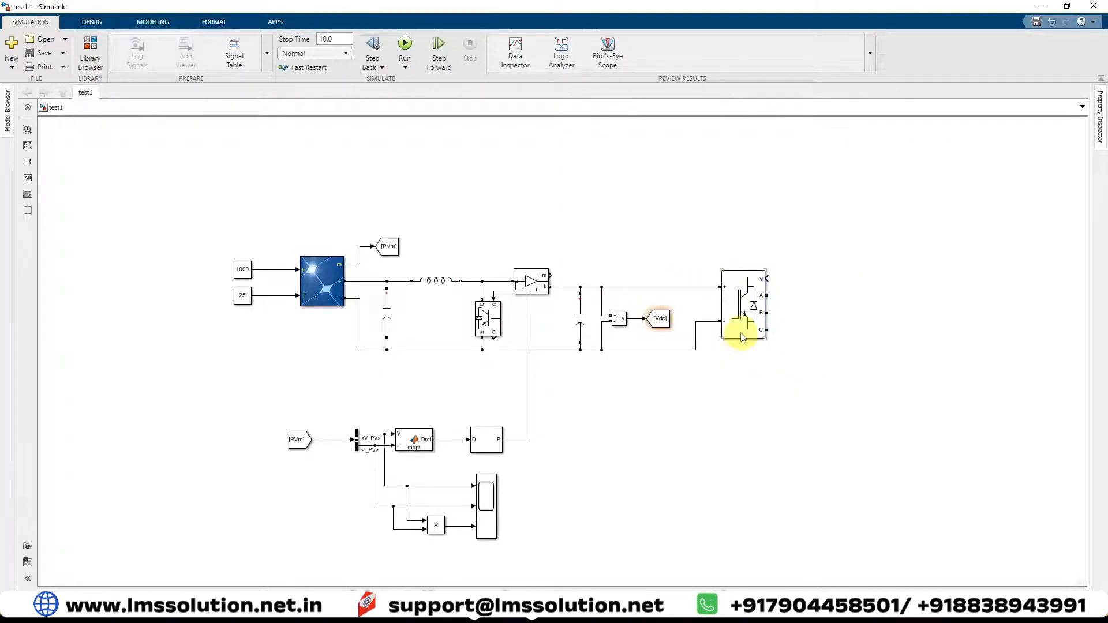
pyautogui.click(741, 333)
# Step: Add a Three-Phase V-I Measurement block below the Universal Bridge
pyautogui.doubleClick(799, 402)
pyautogui.write('three')
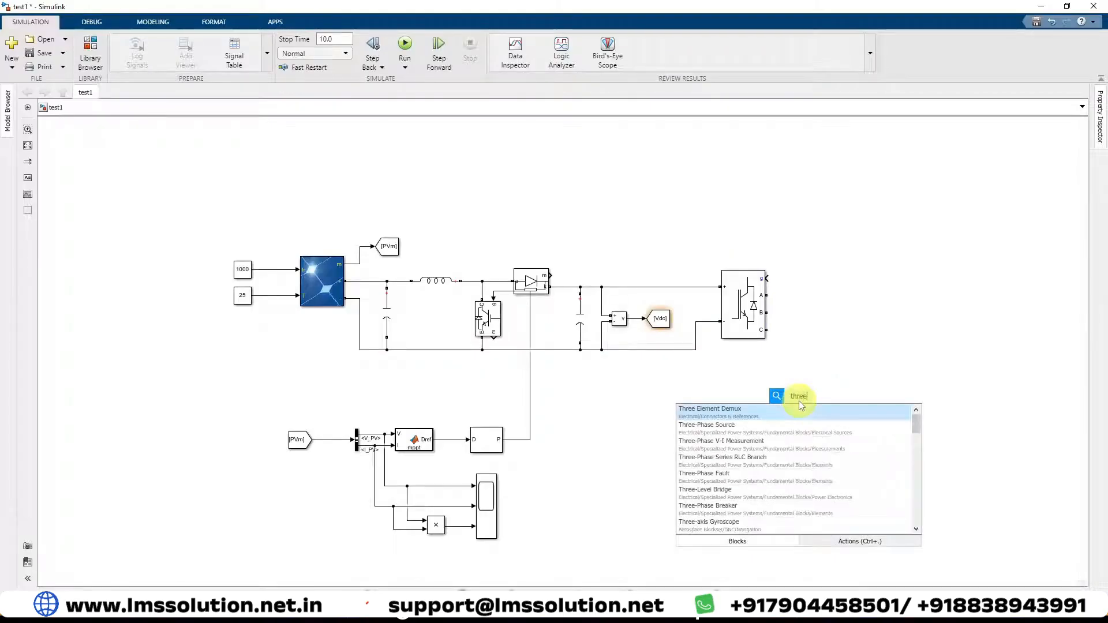
pyautogui.write('-phase vi')
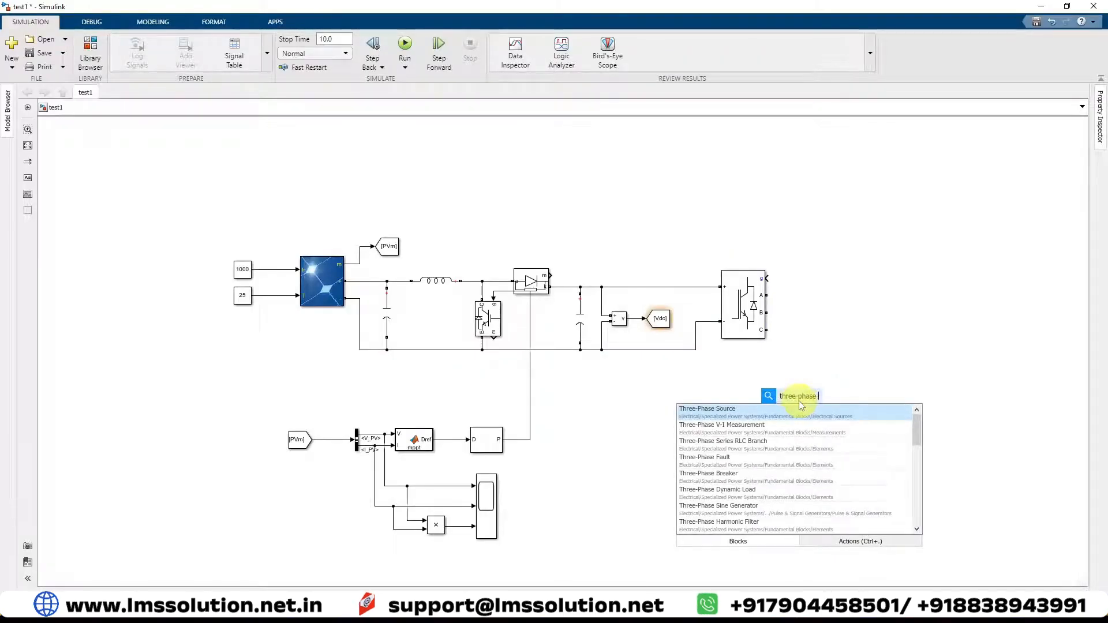
pyautogui.press('Return')
# Step: Give the Three-Phase V-I Measurement block the signal labels Vin for voltage and Iin for current
pyautogui.doubleClick(799, 401)
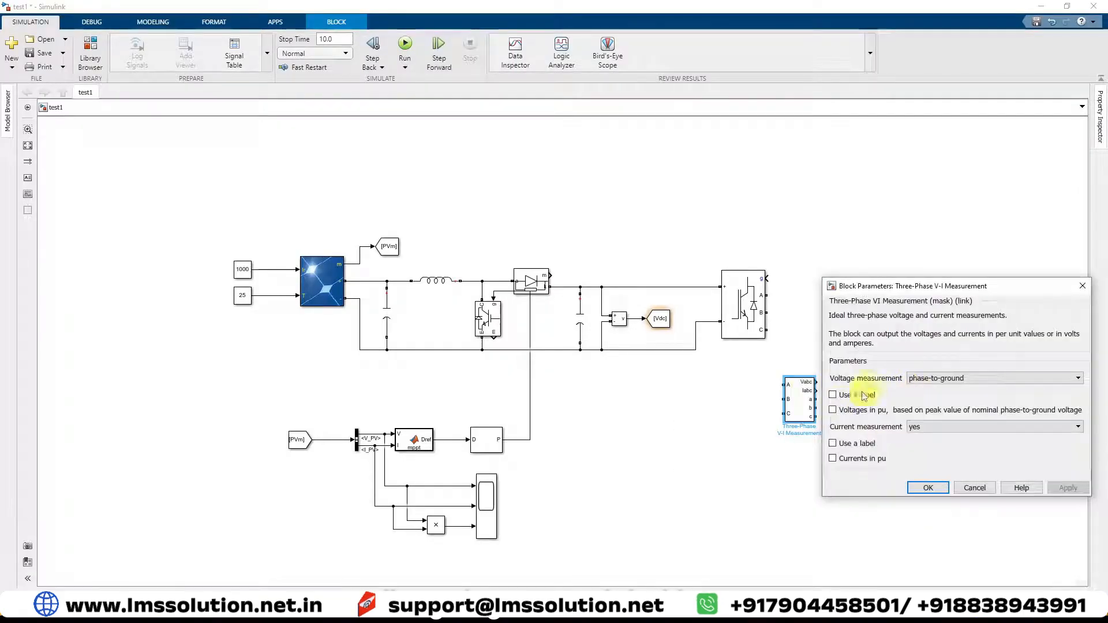
pyautogui.click(836, 395)
pyautogui.doubleClick(854, 423)
pyautogui.write('Vin')
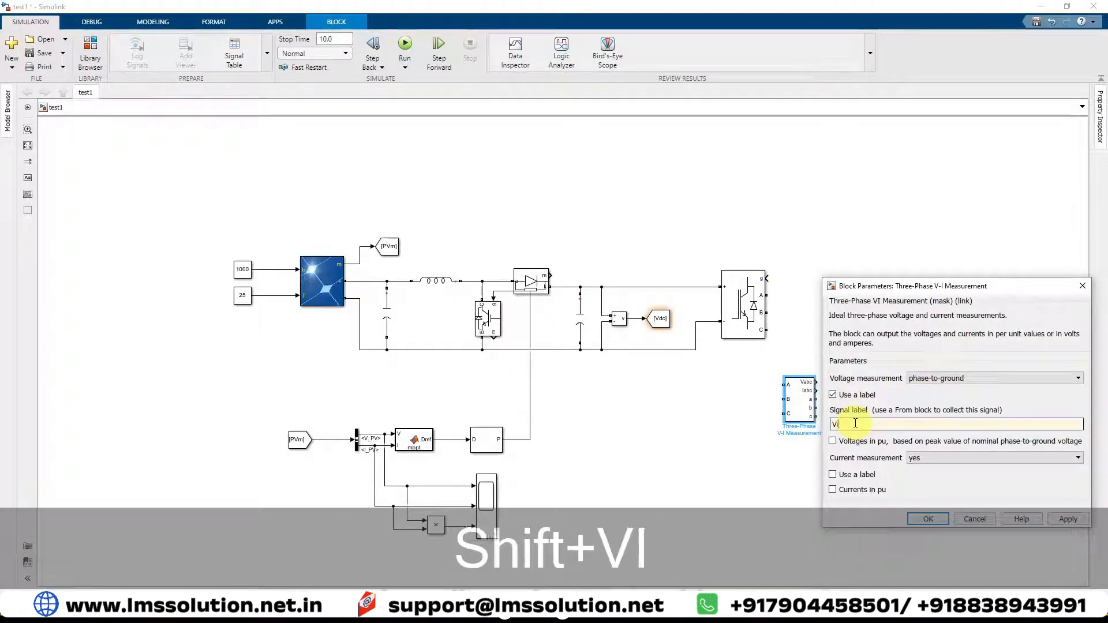
pyautogui.click(857, 476)
pyautogui.doubleClick(854, 504)
pyautogui.write('In')
pyautogui.press('Return')
# Step: Place the V-I measurement block beside the Universal Bridge and connect its A, B and C inputs to the bridge's phase outputs
pyautogui.moveTo(808, 401); pyautogui.dragTo(796, 297)
pyautogui.click(785, 314)
pyautogui.moveTo(775, 336); pyautogui.dragTo(796, 327)
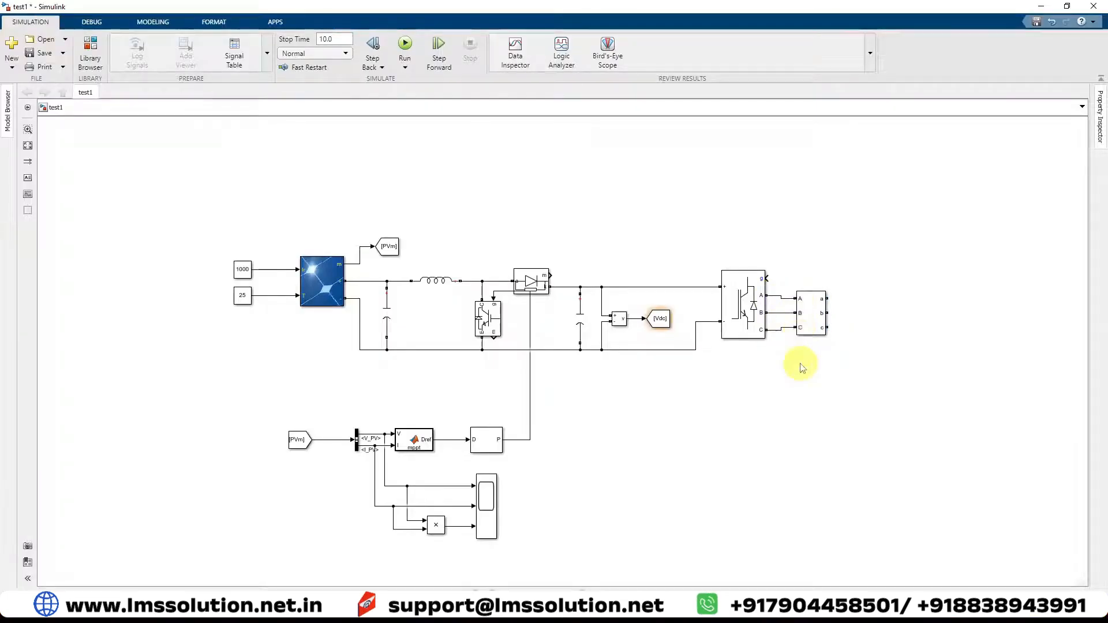
# Step: Copy the boost inductor into three series filter inductors, one on each of the measurement block's a, b and c outputs
pyautogui.click(434, 291)
pyautogui.moveTo(435, 290); pyautogui.dragTo(878, 329)
pyautogui.click(856, 300)
pyautogui.click(858, 314)
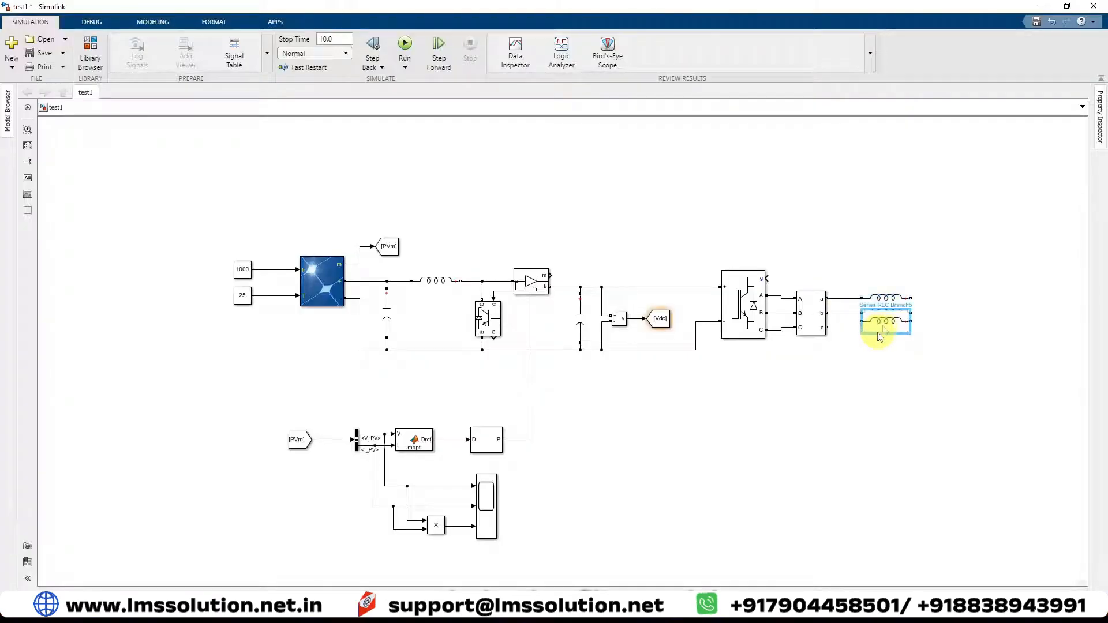
pyautogui.click(843, 329)
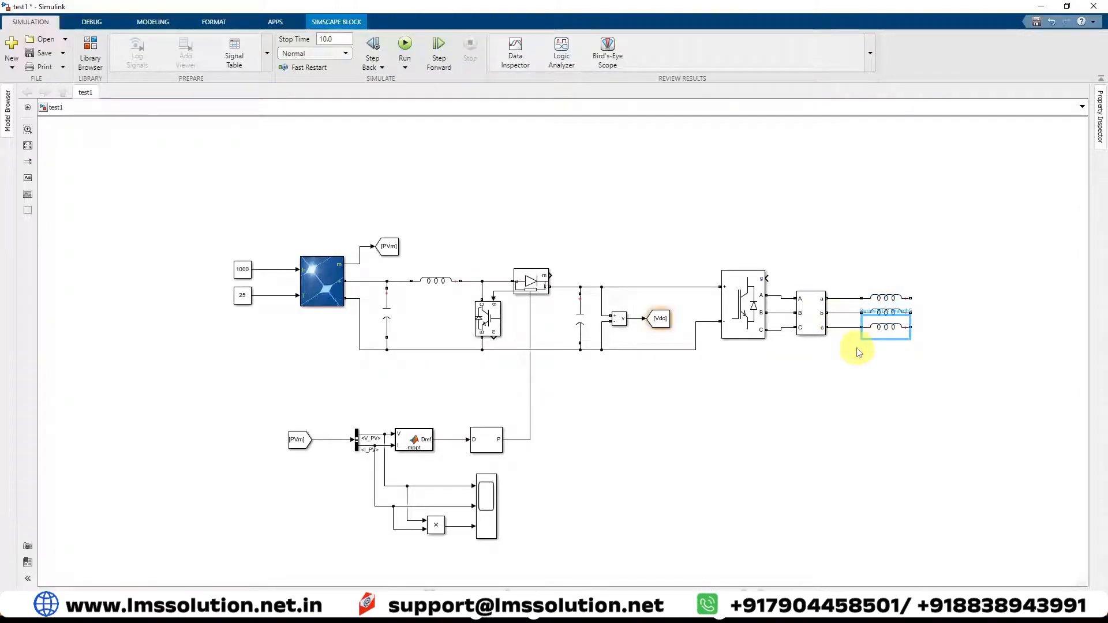
pyautogui.click(857, 348)
# Step: Duplicate the V-I measurement block after the filter inductors and set its voltage and current labels to Vg and Ig
pyautogui.moveTo(823, 328); pyautogui.dragTo(961, 328)
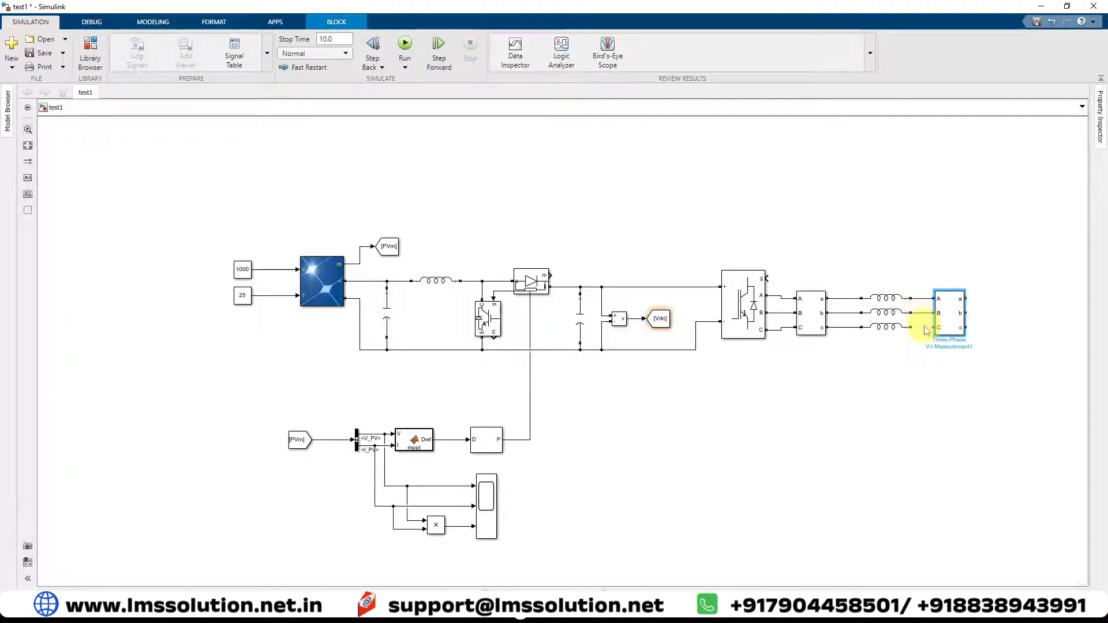
pyautogui.doubleClick(951, 324)
pyautogui.doubleClick(693, 307)
pyautogui.write('Vl')
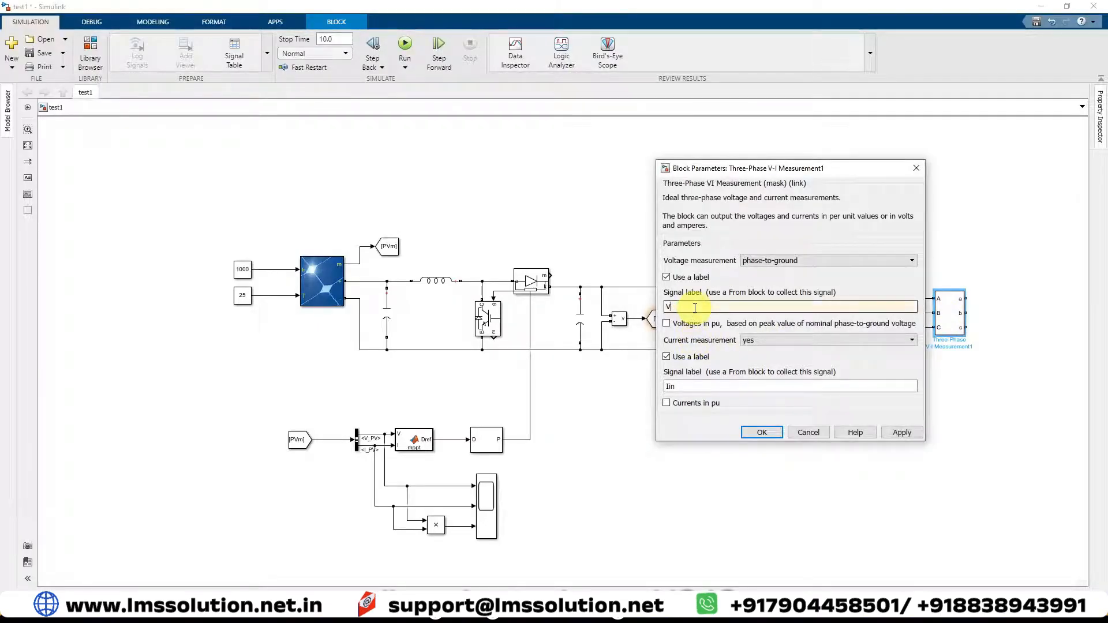
pyautogui.doubleClick(698, 387)
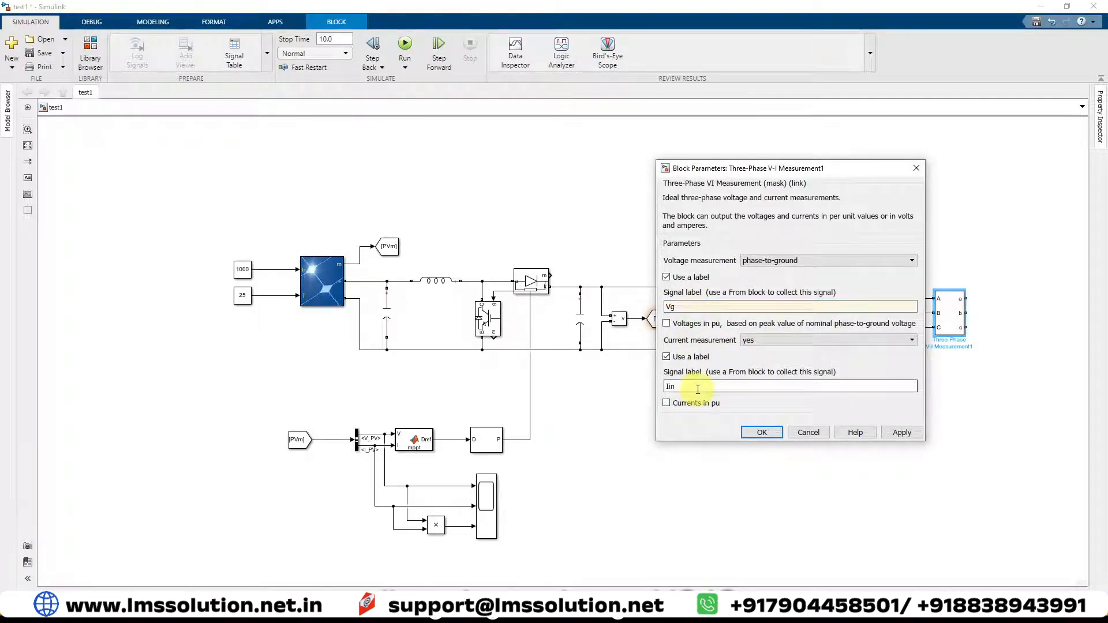
pyautogui.write('Ig')
pyautogui.click(762, 432)
# Step: Add a Three-Phase Source block in the empty area below the inverter and rotate it by 180 degrees
pyautogui.doubleClick(786, 419)
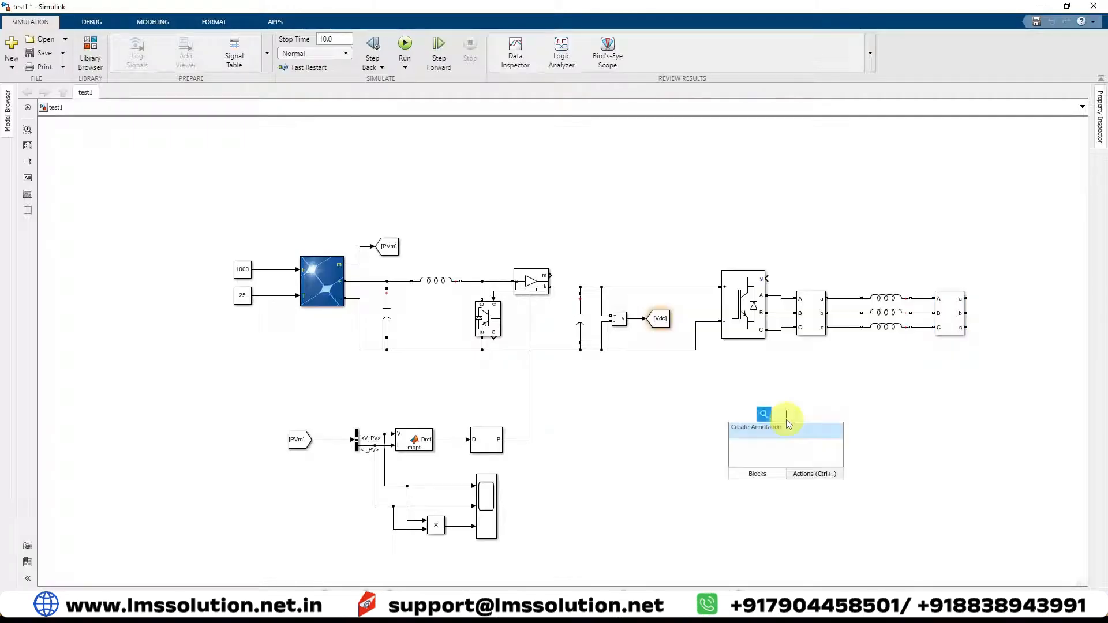
pyautogui.write('thrre')
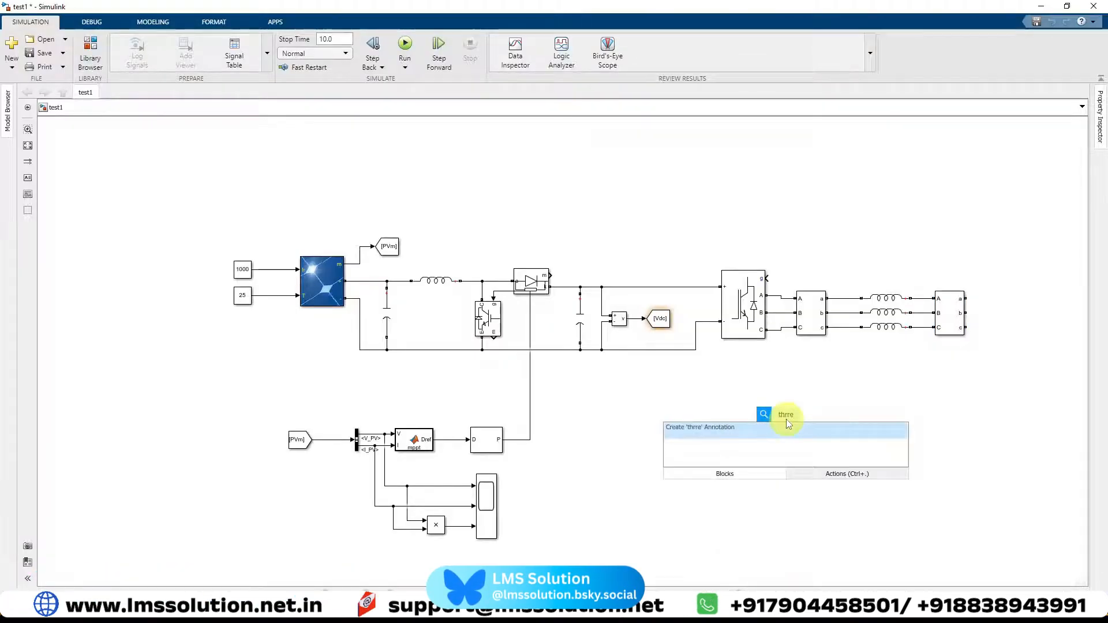
pyautogui.press('BackSpace')
pyautogui.press('BackSpace')
pyautogui.write('e')
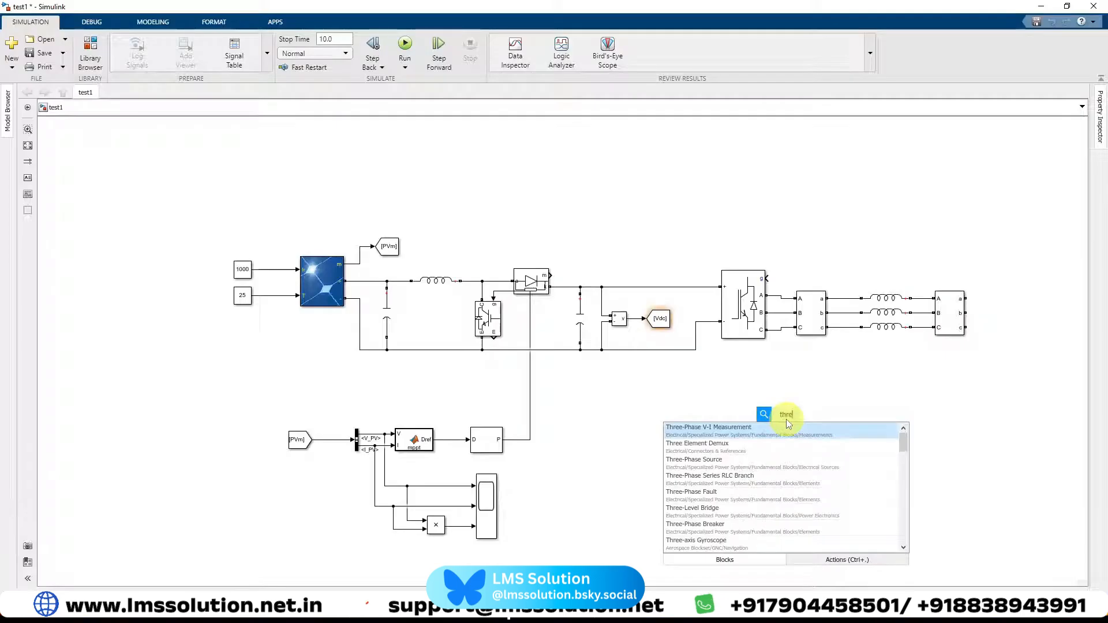
pyautogui.write('e-phase')
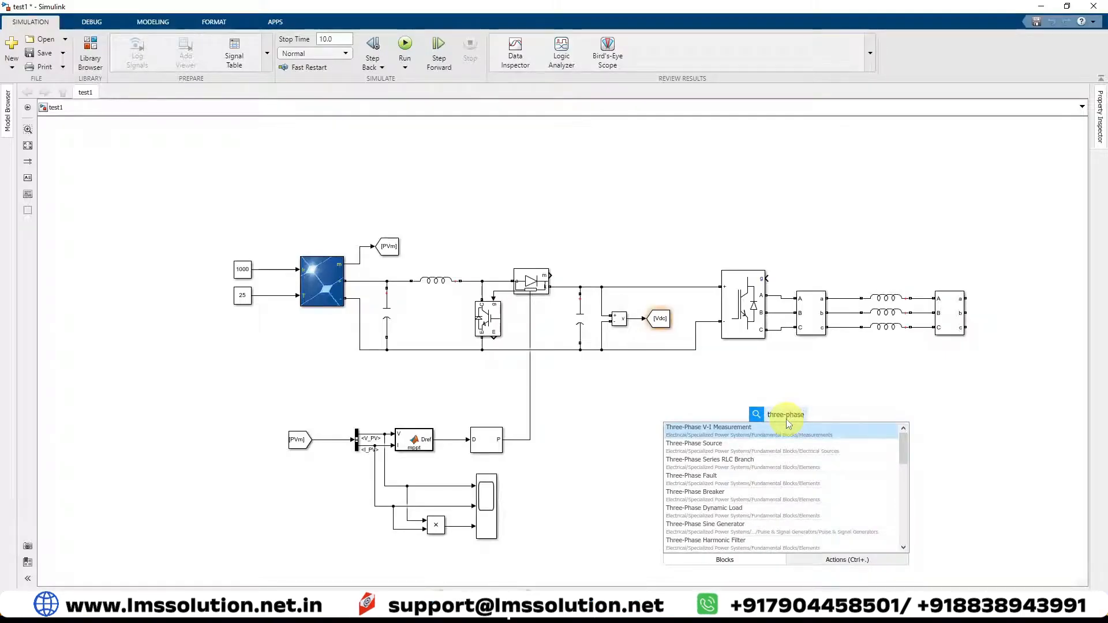
pyautogui.click(731, 447)
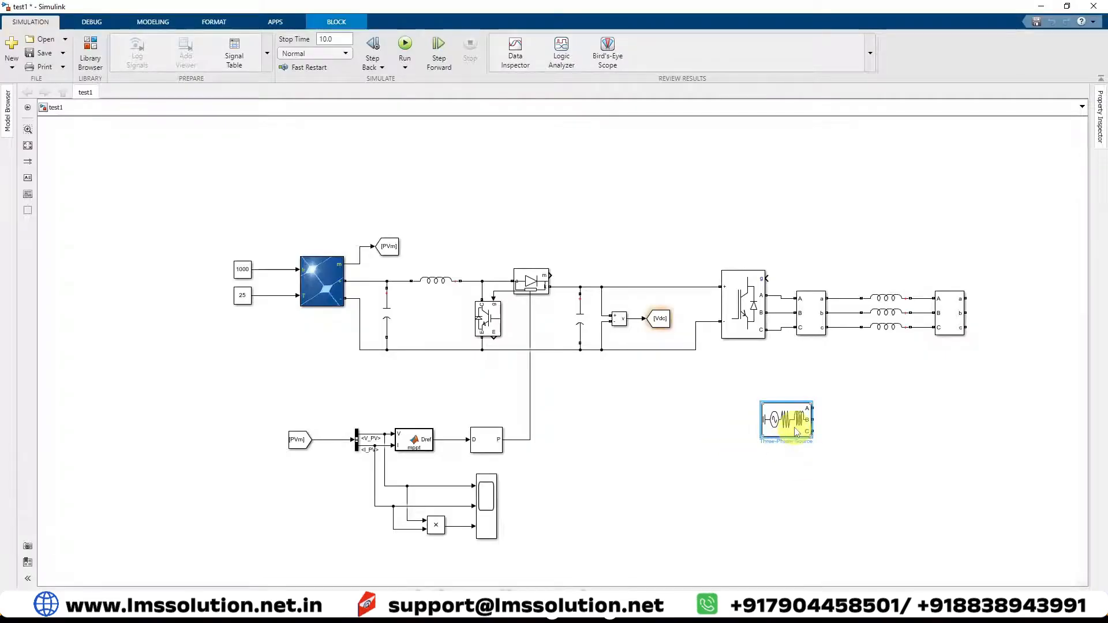
pyautogui.hotkey('ctrl', 'r')
pyautogui.hotkey('ctrl', 'r')
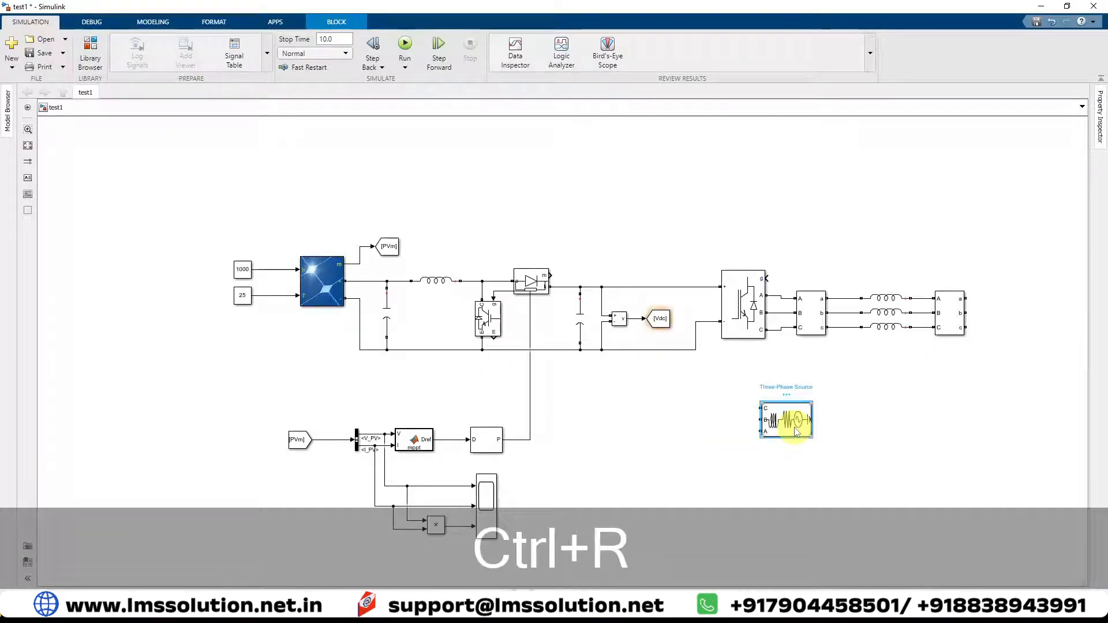
# Step: Set the Three-Phase Source to 400 Vrms phase-to-phase and 50 Hz, and disable its internal impedance
pyautogui.doubleClick(795, 430)
pyautogui.doubleClick(970, 379)
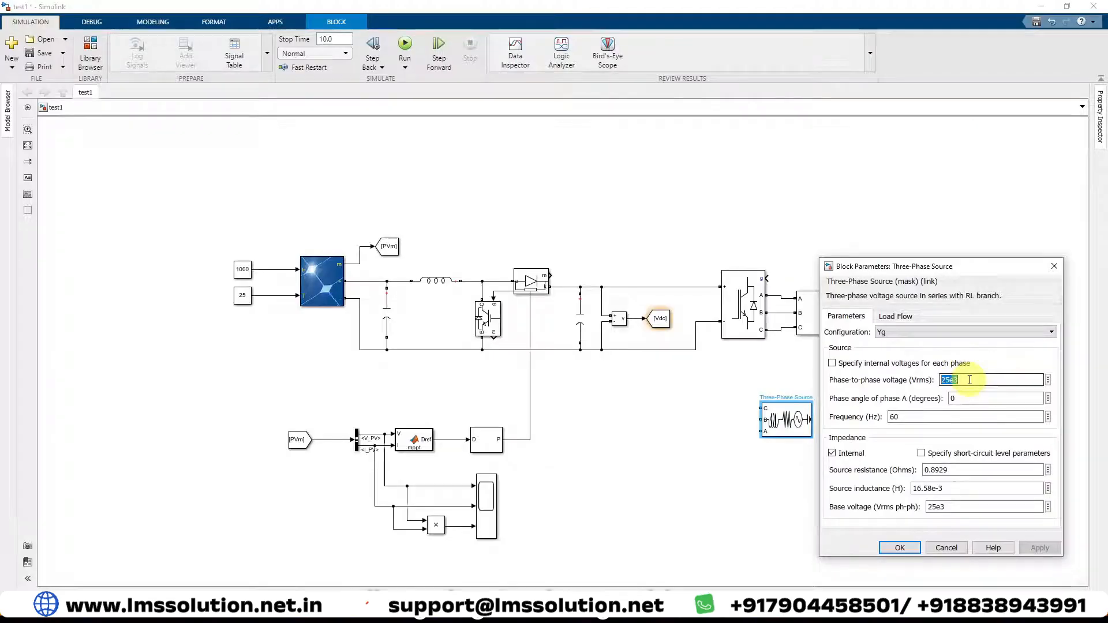
pyautogui.doubleClick(907, 416)
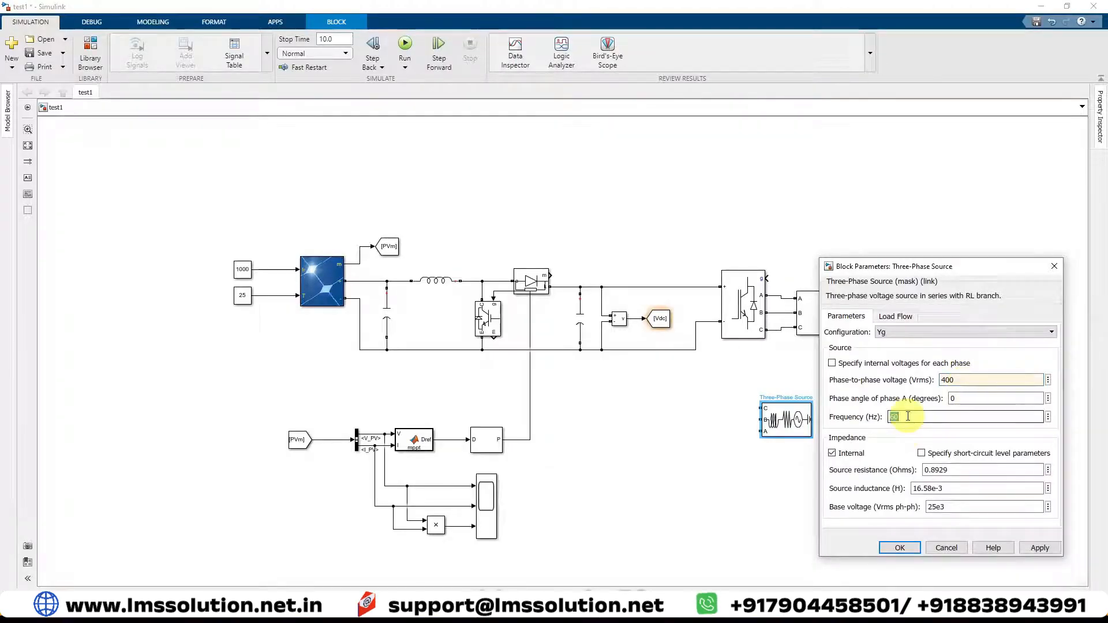
pyautogui.write('50')
pyautogui.click(832, 454)
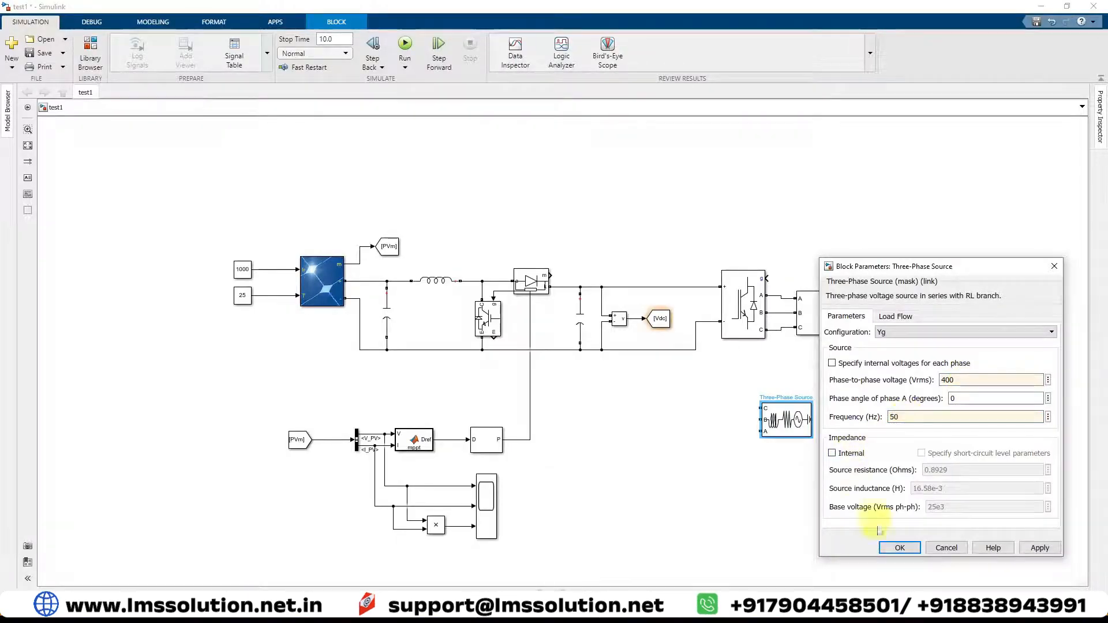
pyautogui.click(896, 548)
# Step: Place the Three-Phase Source beside the grid-side V-I measurement block, flip it up-down, and connect all three phases
pyautogui.moveTo(784, 427); pyautogui.dragTo(1015, 324)
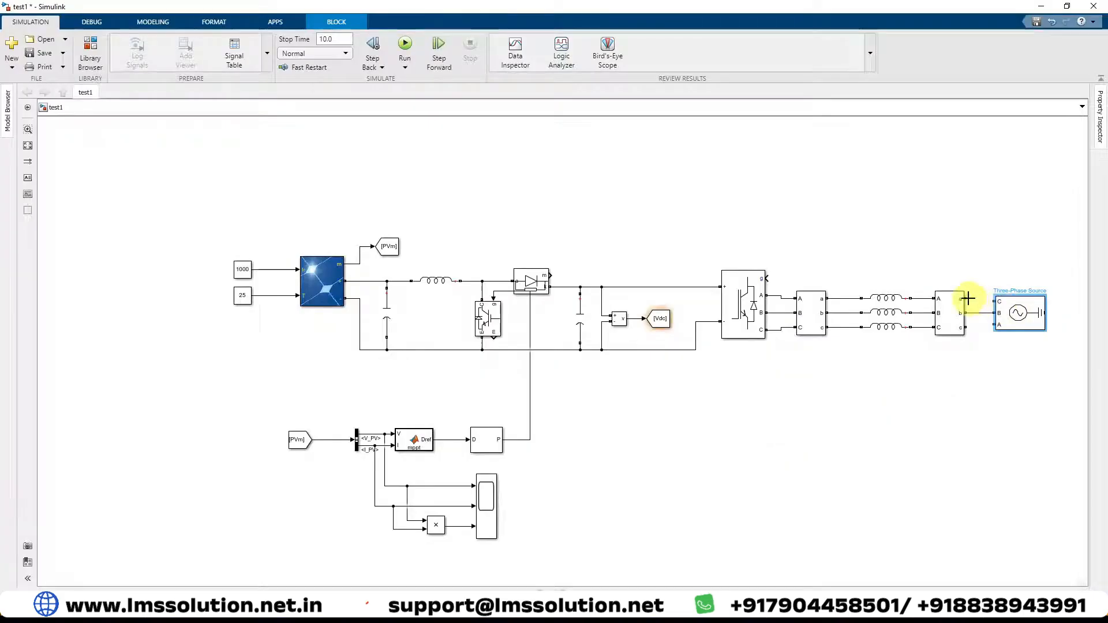
pyautogui.rightClick(995, 314)
pyautogui.moveTo(982, 237)
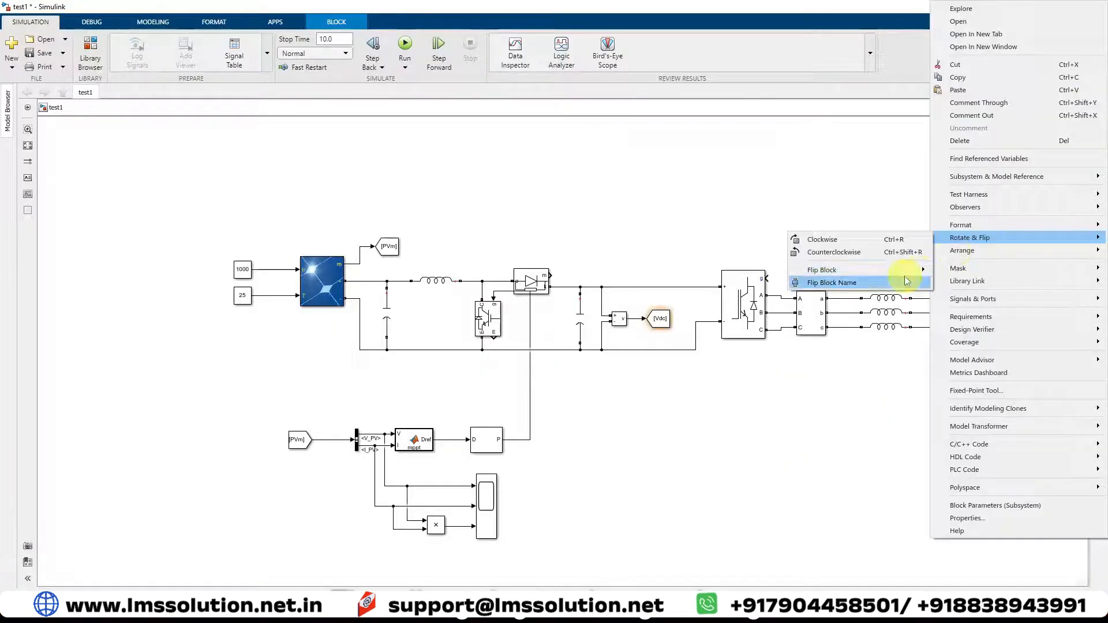
pyautogui.moveTo(906, 269)
pyautogui.click(959, 270)
pyautogui.click(956, 360)
pyautogui.moveTo(976, 288); pyautogui.dragTo(966, 328)
# Step: Switch to MATLAB, run the L_Deign script, and copy the calculated L value 2.8305e-05
pyautogui.click(880, 320)
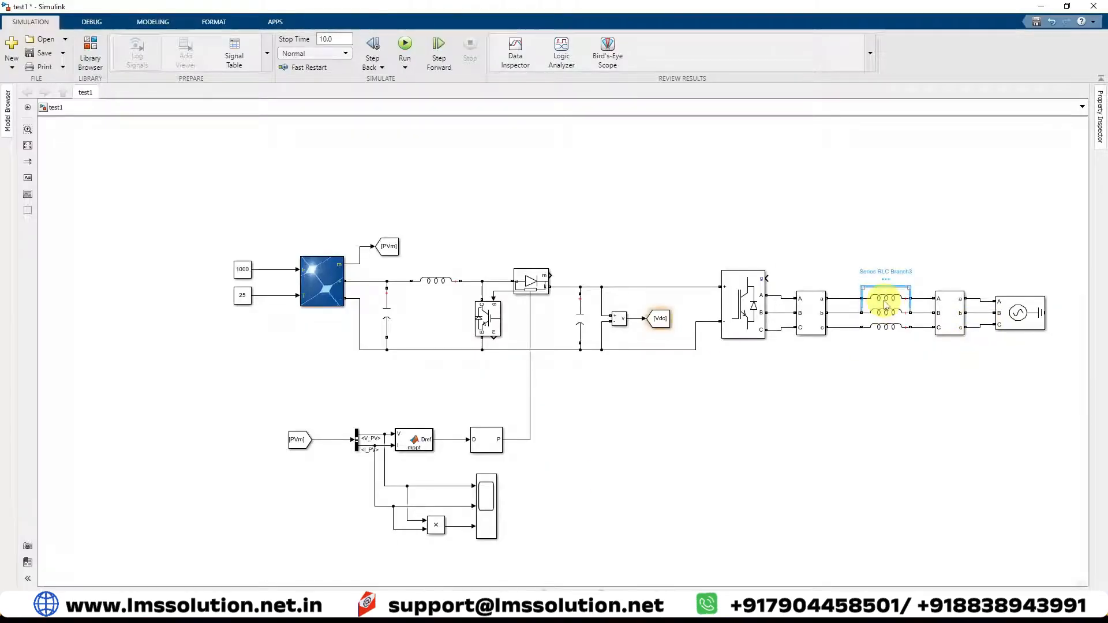
pyautogui.click(231, 563)
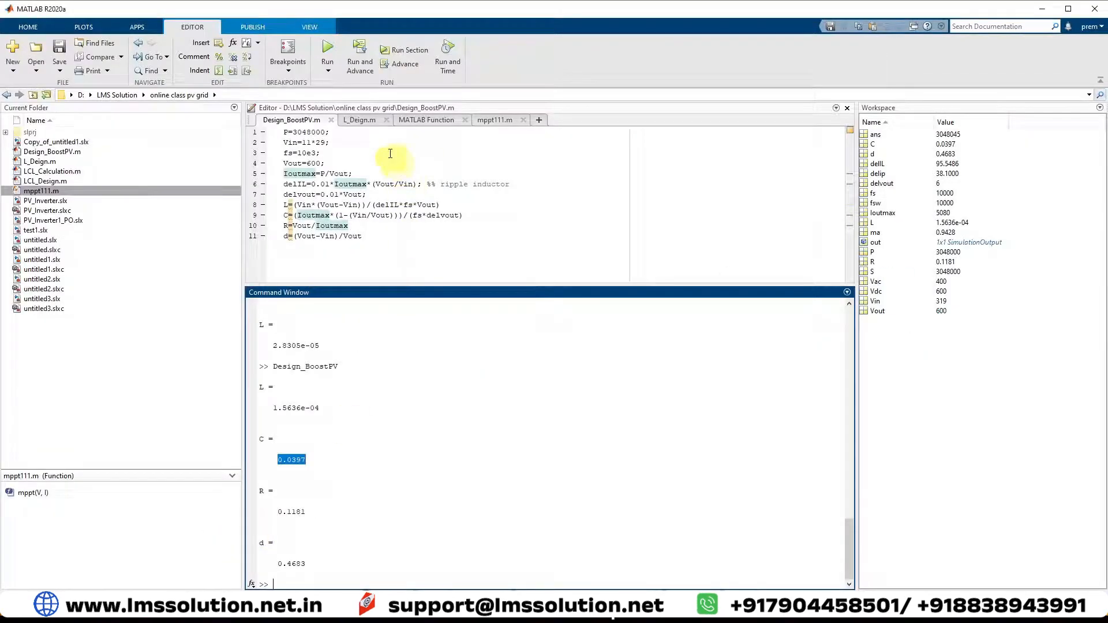
pyautogui.click(359, 119)
pyautogui.press('F12')
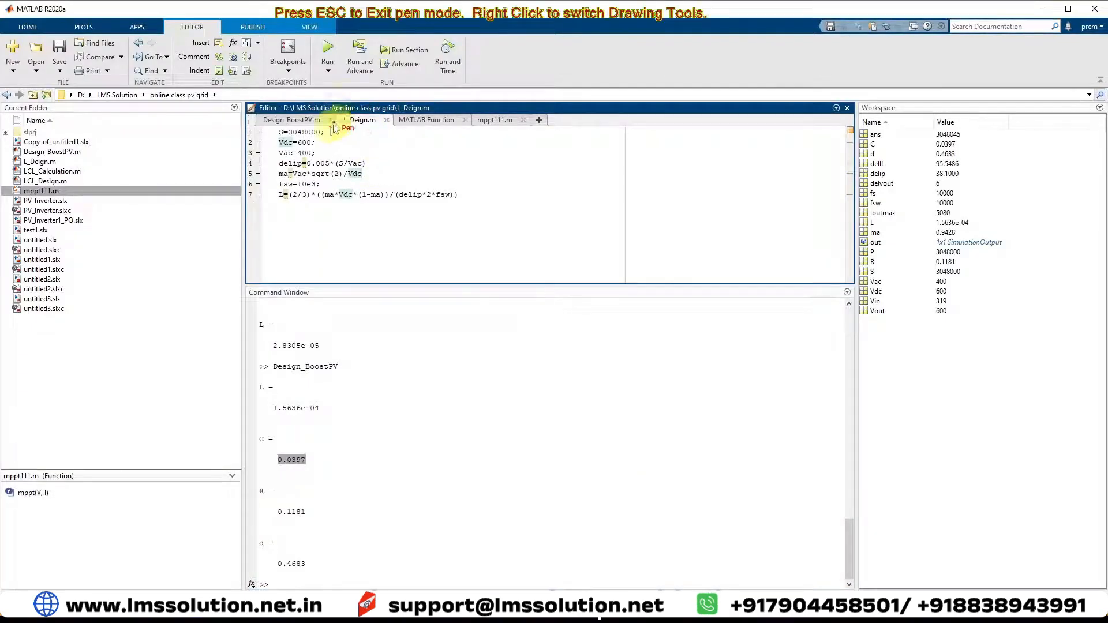
pyautogui.moveTo(327, 132); pyautogui.dragTo(345, 128)
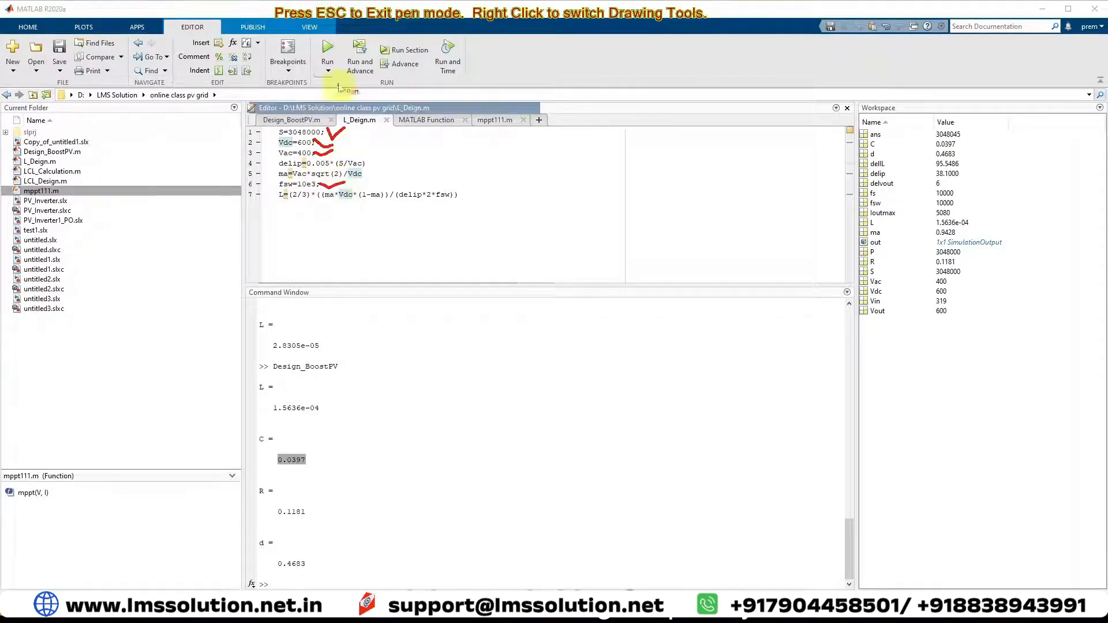
pyautogui.press('Escape')
pyautogui.click(328, 49)
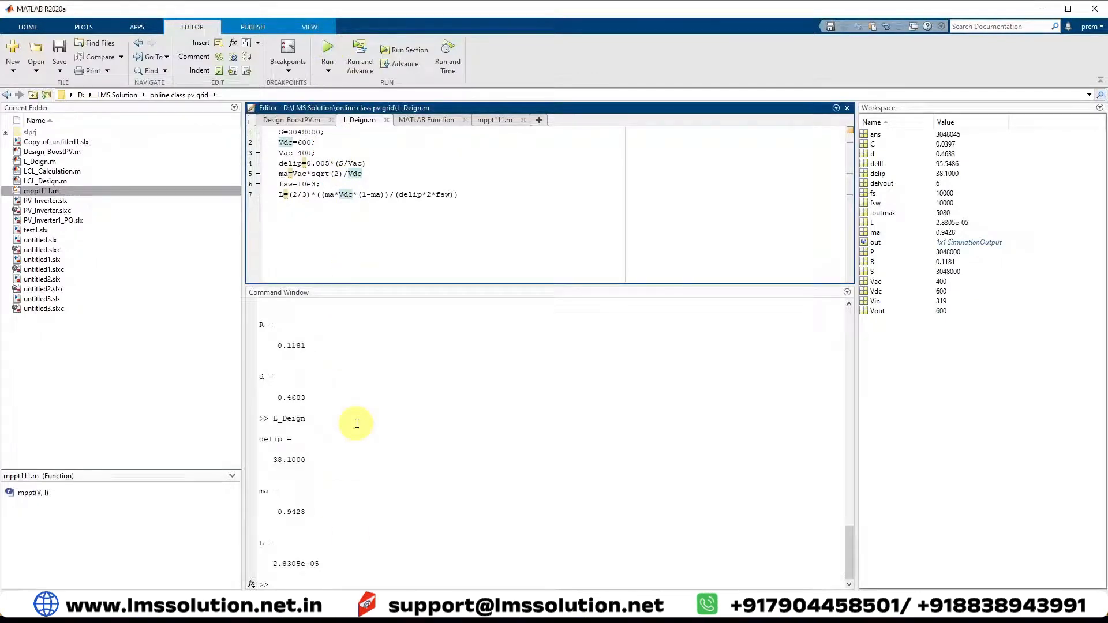
pyautogui.moveTo(273, 564); pyautogui.dragTo(340, 564)
pyautogui.hotkey('ctrl', 'c')
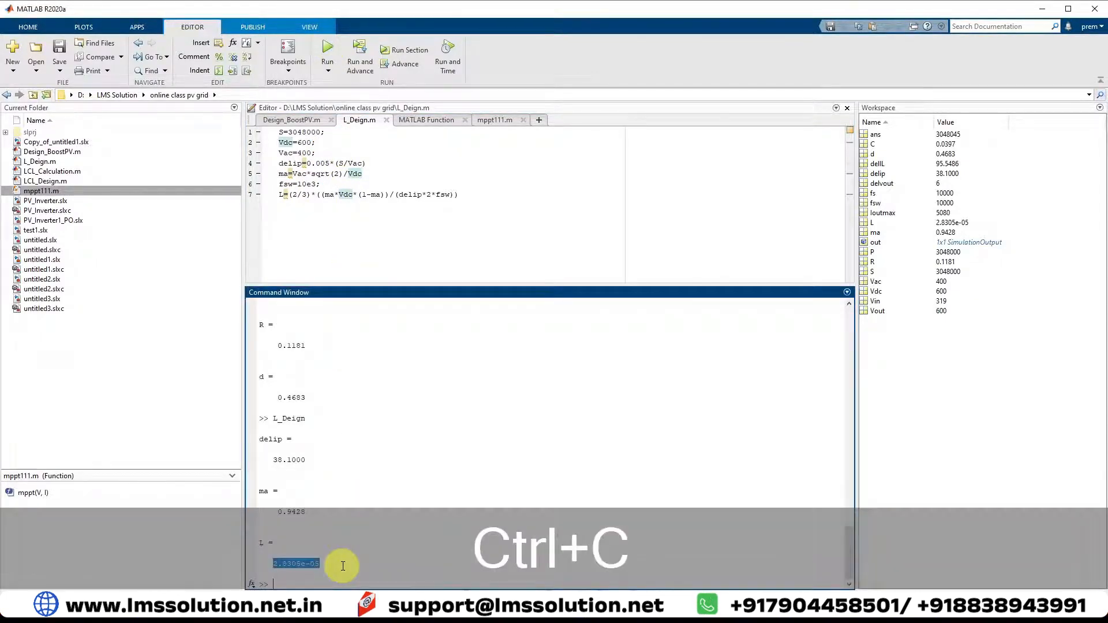
# Step: Switch back to Simulink and set the filter inductors between the two V-I measurement blocks to 2.8305e-05 H
pyautogui.click(398, 554)
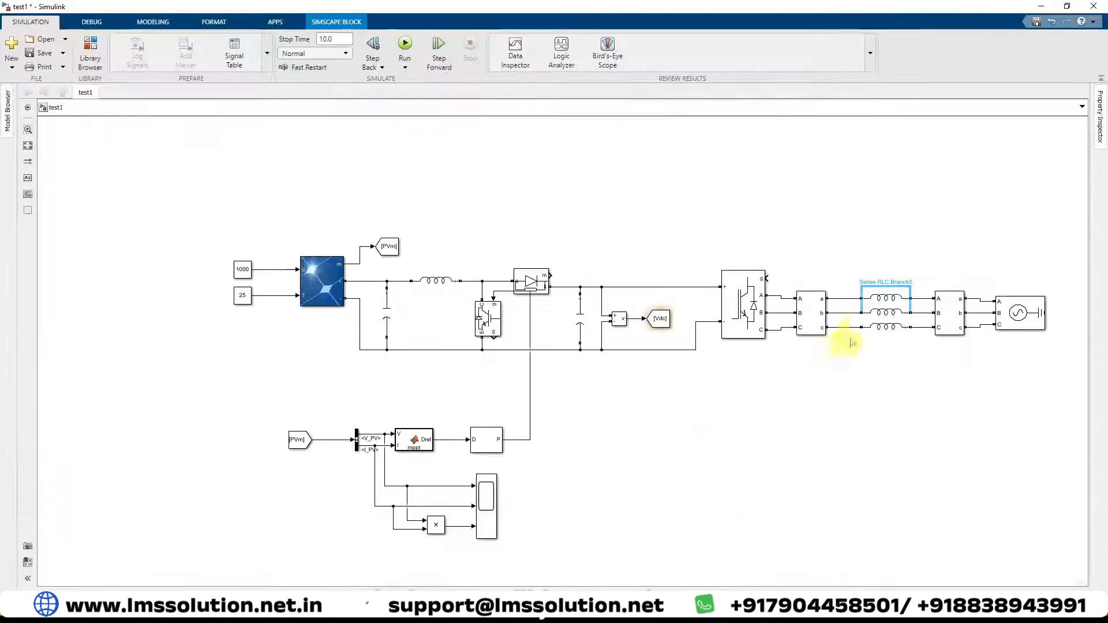
pyautogui.doubleClick(887, 301)
pyautogui.doubleClick(710, 310)
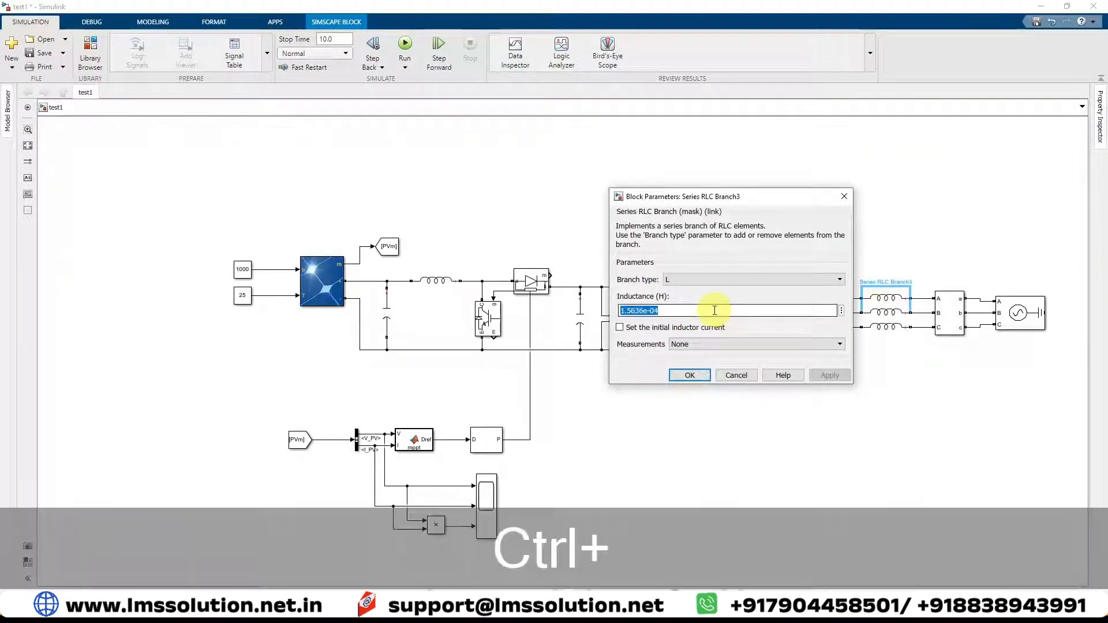
pyautogui.hotkey('ctrl', 'v')
pyautogui.click(690, 375)
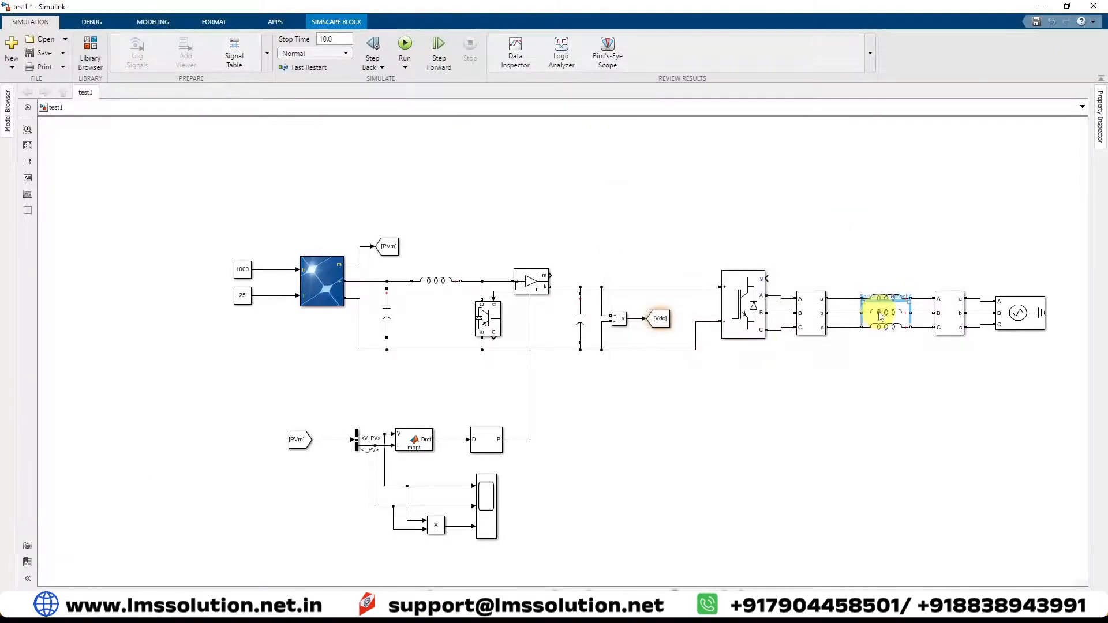
pyautogui.doubleClick(883, 312)
pyautogui.click(690, 390)
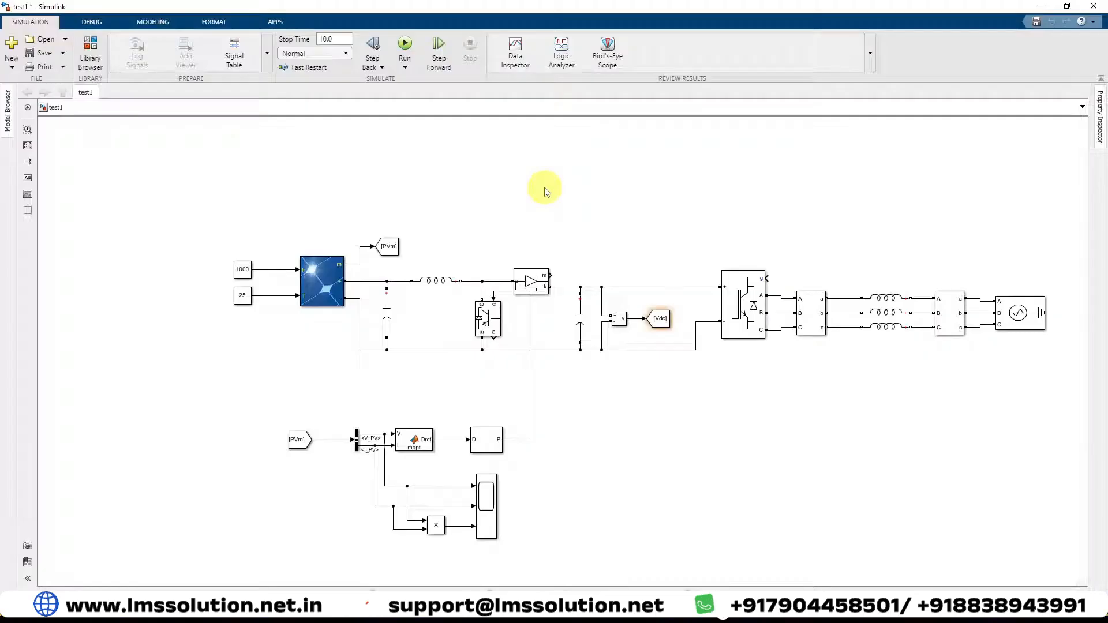
# Step: Place a copy of the Vdc From tag above the PV circuit and add a Constant block just above it
pyautogui.moveTo(669, 325); pyautogui.dragTo(430, 189)
pyautogui.doubleClick(475, 208)
pyautogui.write('c')
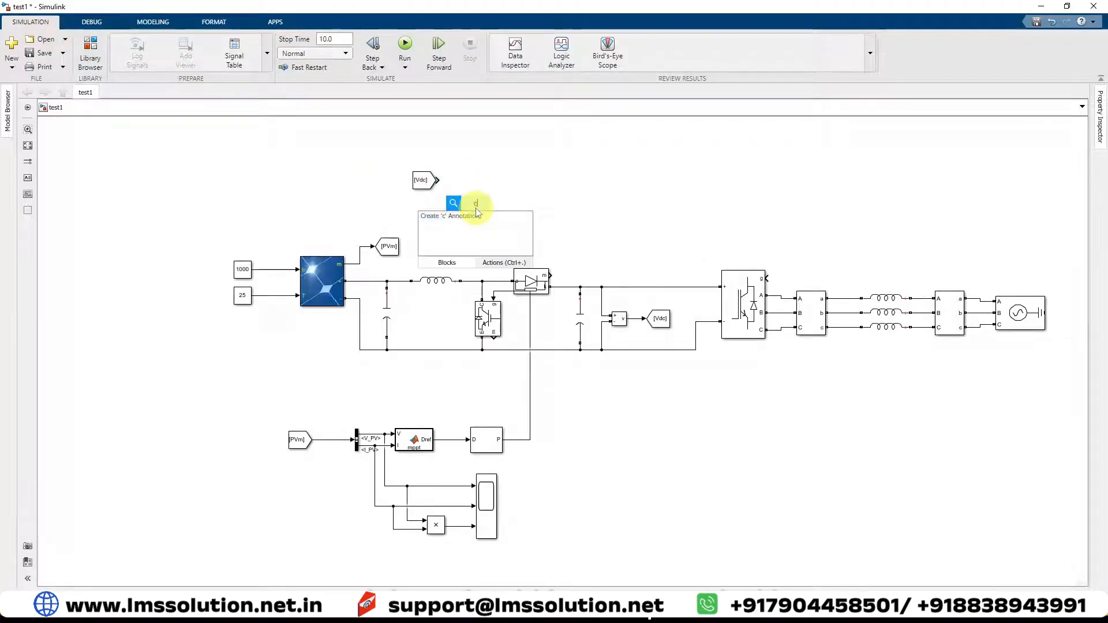
pyautogui.write('onst')
pyautogui.press('Return')
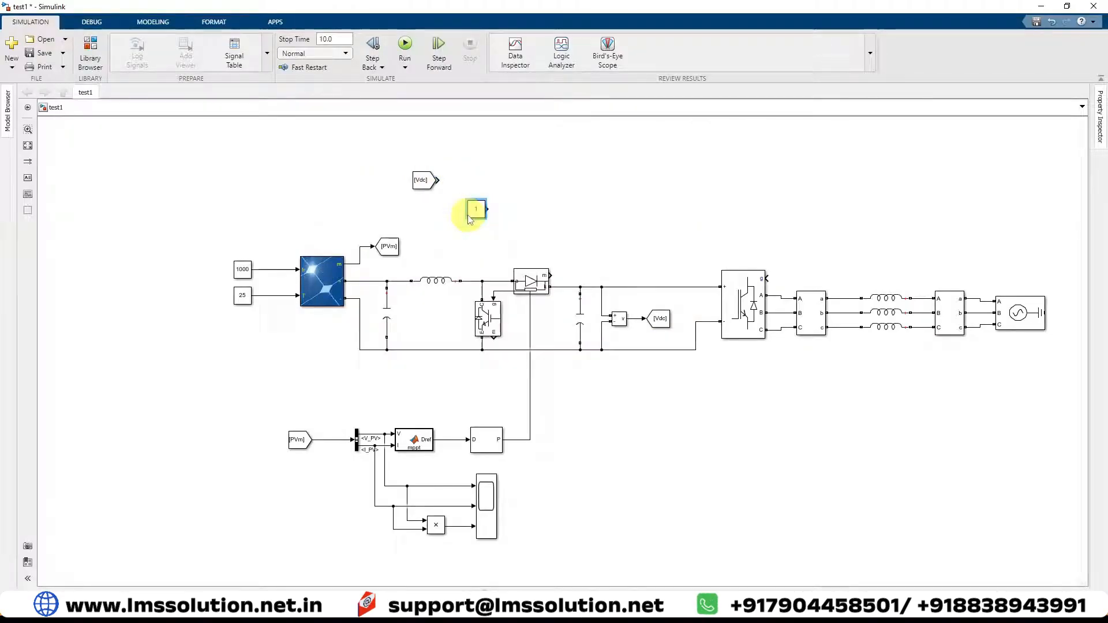
pyautogui.moveTo(469, 214); pyautogui.dragTo(394, 148)
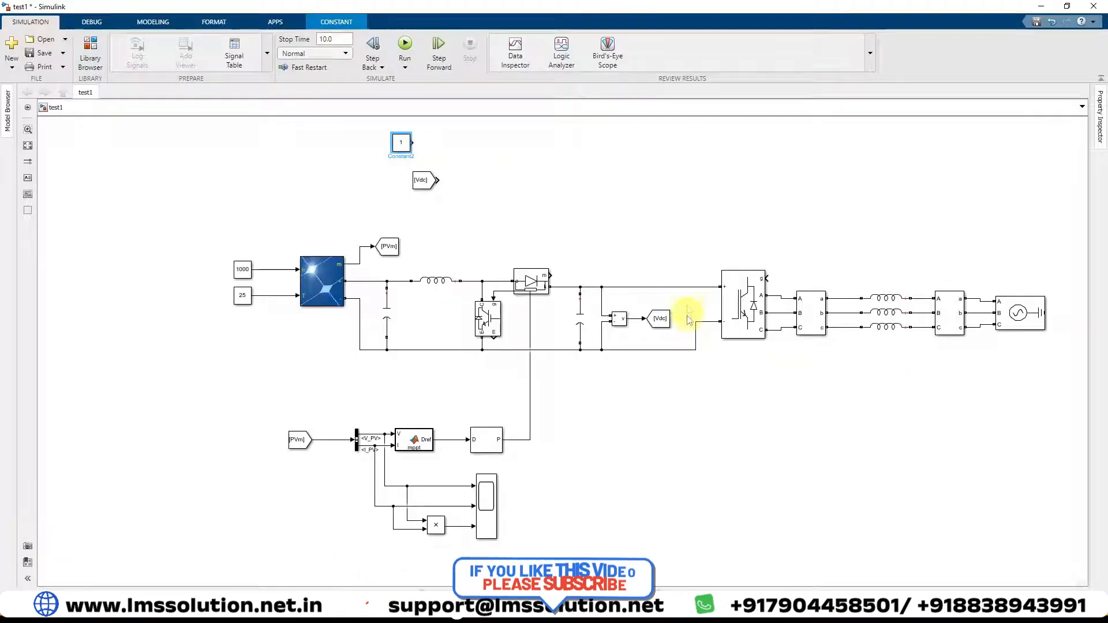
pyautogui.moveTo(691, 264)
pyautogui.mouseDown()
pyautogui.moveTo(683, 346)
pyautogui.moveTo(691, 266)
pyautogui.mouseUp()
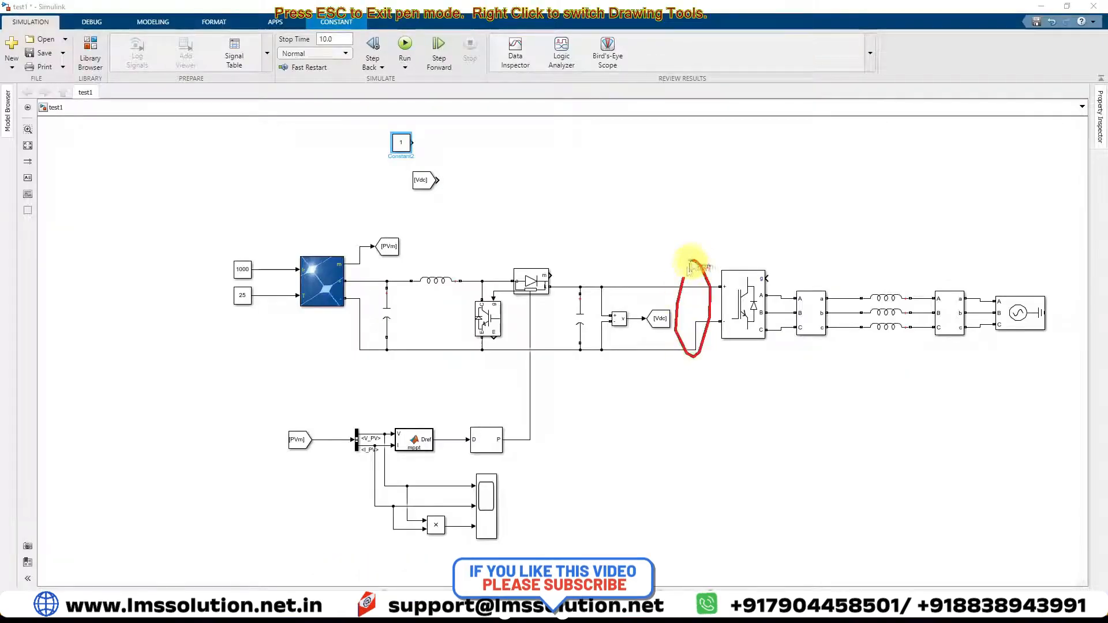
pyautogui.moveTo(704, 359); pyautogui.dragTo(706, 378)
pyautogui.moveTo(717, 363)
pyautogui.mouseDown()
pyautogui.moveTo(717, 375)
pyautogui.moveTo(727, 365)
pyautogui.mouseUp()
pyautogui.moveTo(389, 272)
pyautogui.mouseDown()
pyautogui.moveTo(403, 292)
pyautogui.moveTo(379, 370)
pyautogui.moveTo(399, 372)
pyautogui.mouseUp()
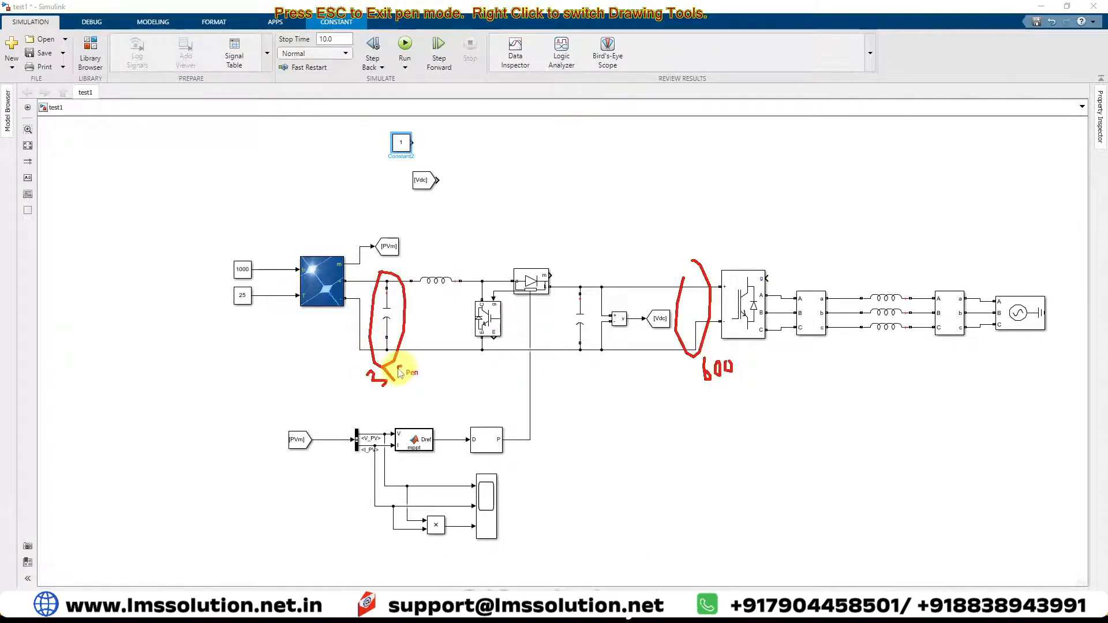
pyautogui.press('Escape')
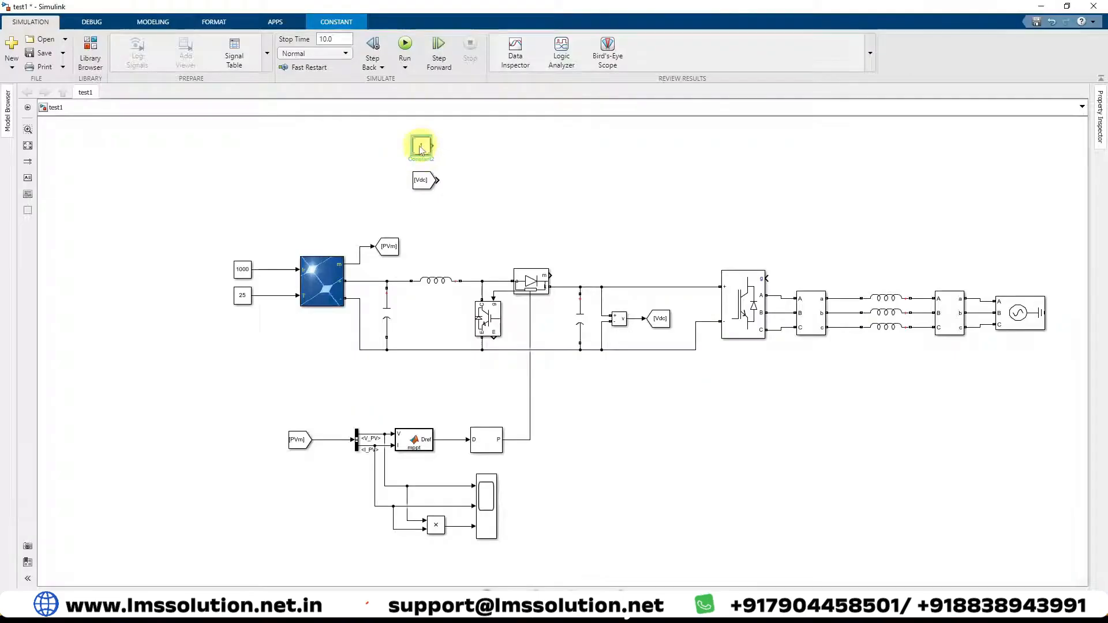
# Step: Set the new Constant to 600 and add a Sum block fed by this constant and the Vdc tag
pyautogui.doubleClick(422, 146)
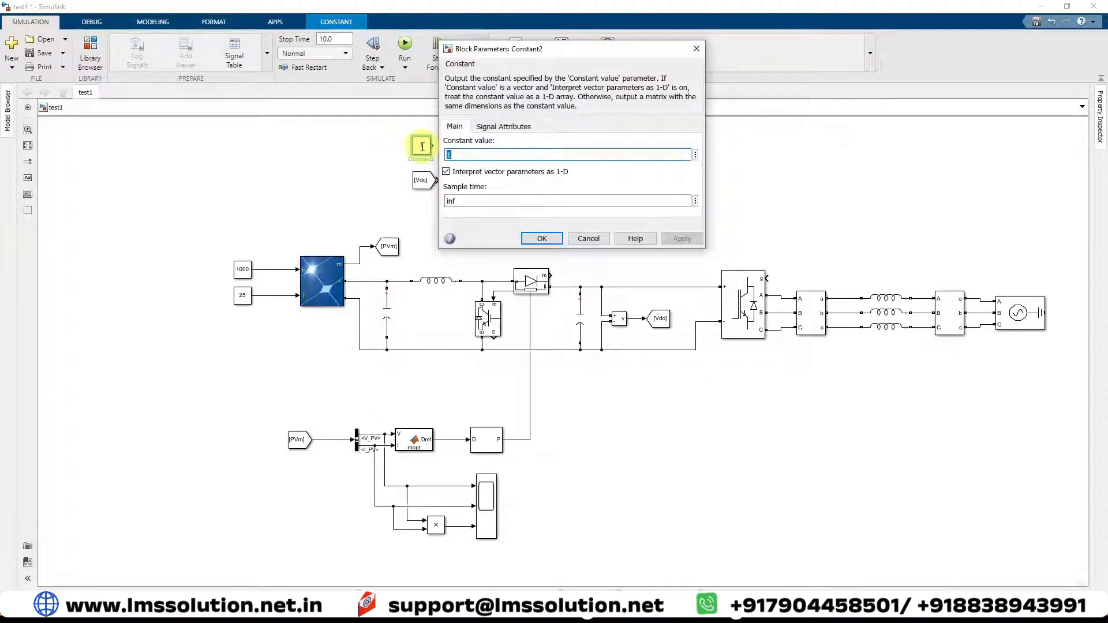
pyautogui.click(542, 238)
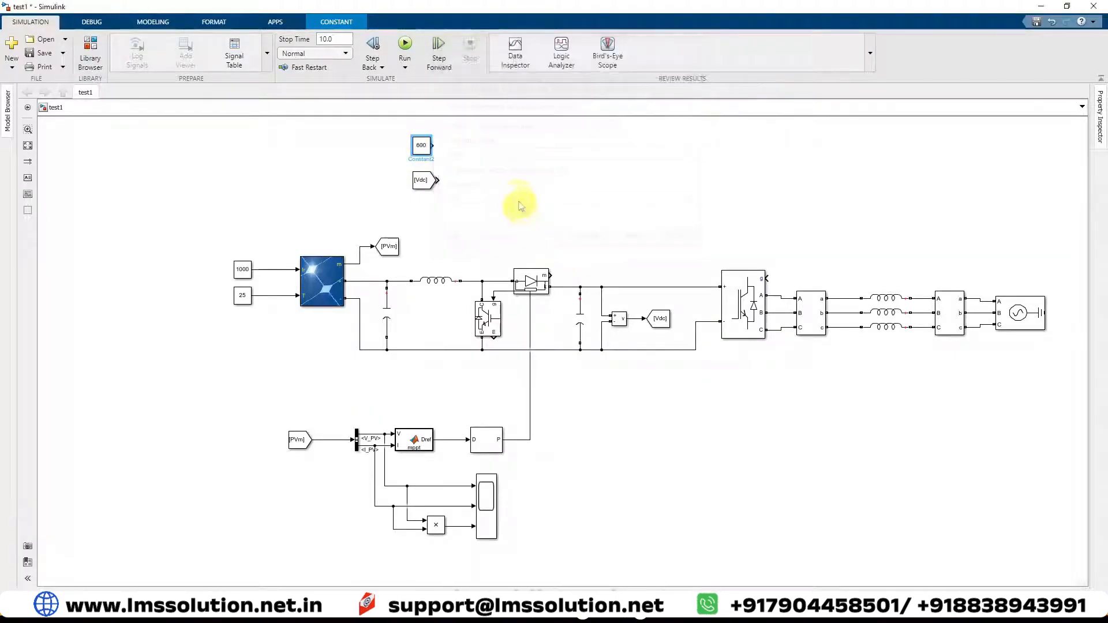
pyautogui.doubleClick(497, 192)
pyautogui.write('sum')
pyautogui.click(498, 208)
pyautogui.moveTo(518, 197); pyautogui.dragTo(477, 145)
pyautogui.moveTo(438, 180); pyautogui.dragTo(473, 153)
# Step: Set the Sum block's list of signs to |-+
pyautogui.doubleClick(476, 146)
pyautogui.tripleClick(520, 162)
pyautogui.write('|-+')
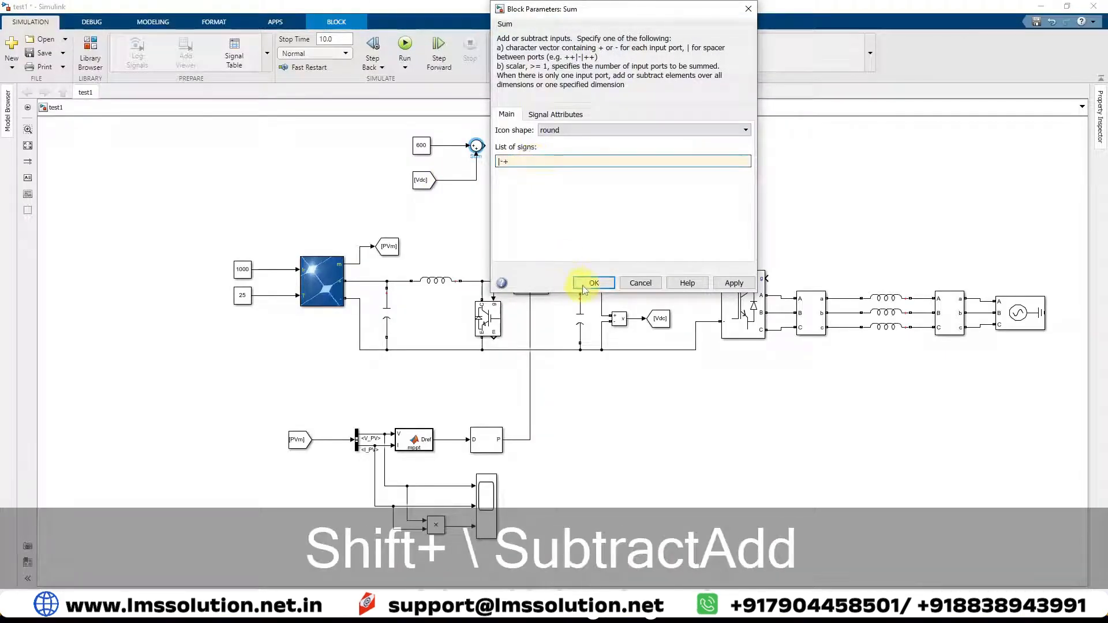
pyautogui.click(593, 283)
# Step: Add a PID Controller block after the Sum block and connect the Sum output to its input
pyautogui.doubleClick(553, 199)
pyautogui.write('PID')
pyautogui.click(538, 211)
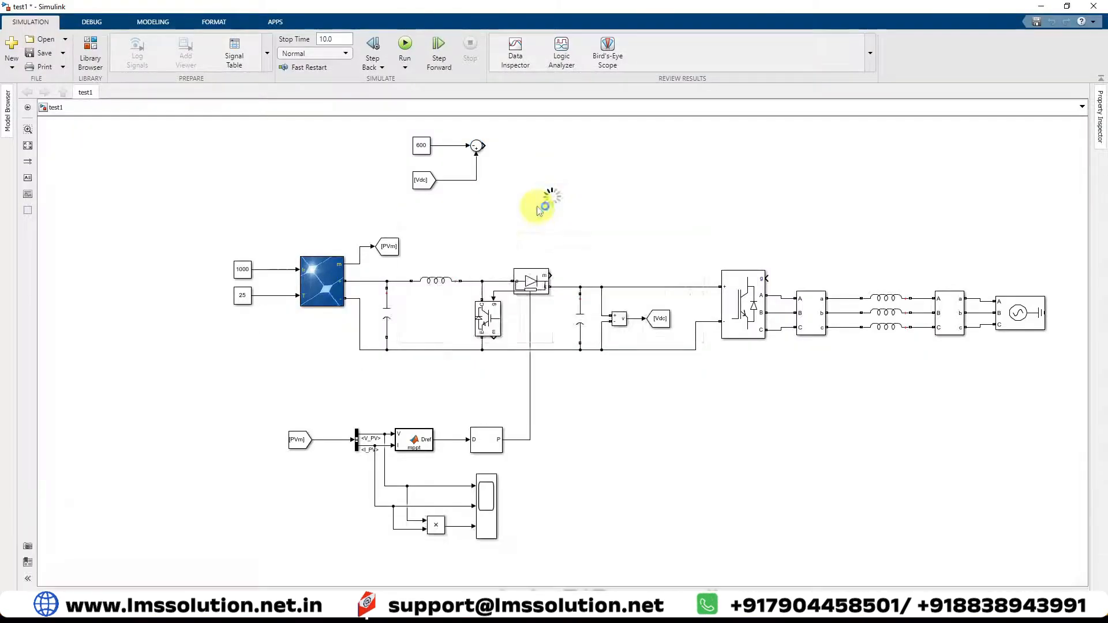
pyautogui.moveTo(548, 200); pyautogui.dragTo(508, 146)
pyautogui.click(540, 156)
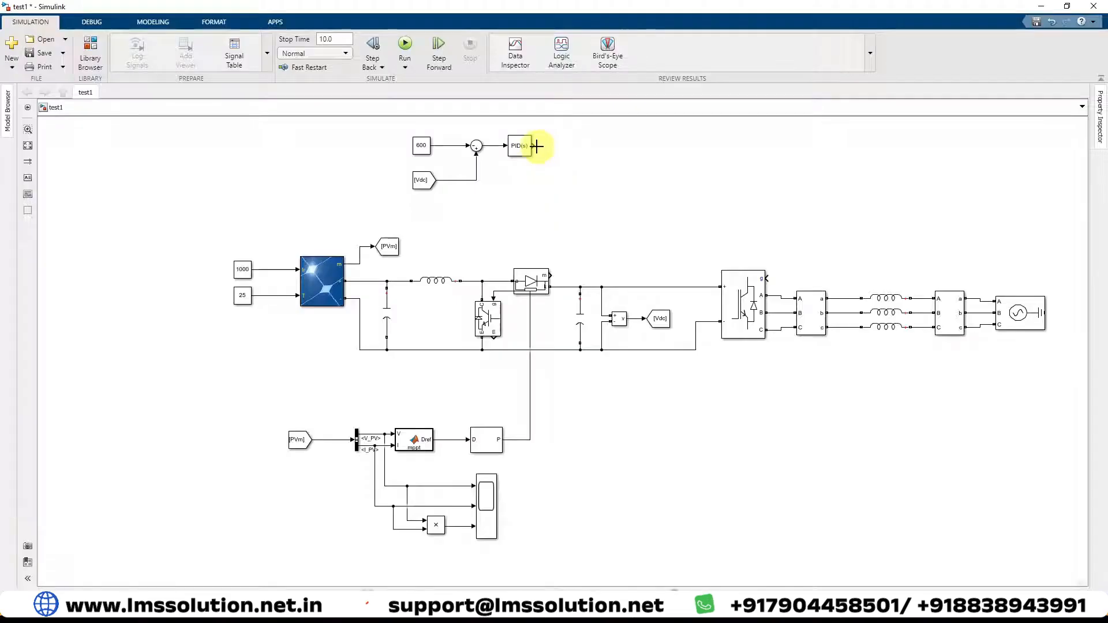
pyautogui.moveTo(528, 146); pyautogui.dragTo(545, 147)
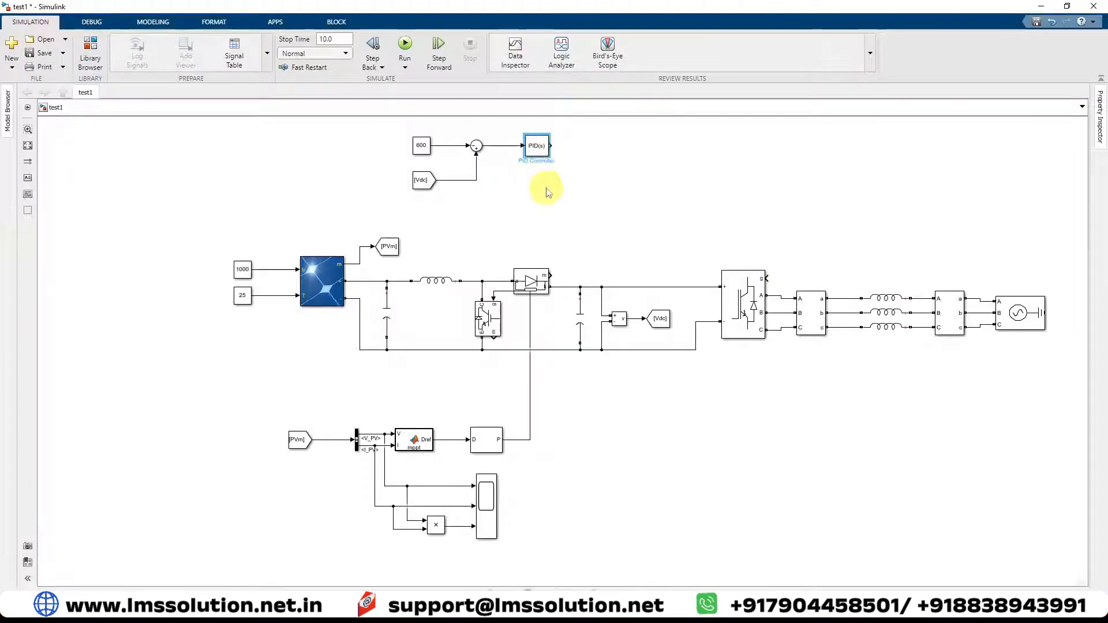
# Step: Insert a Gain block between the Sum and PID Controller blocks and set its gain to a reciprocal value
pyautogui.write('gain')
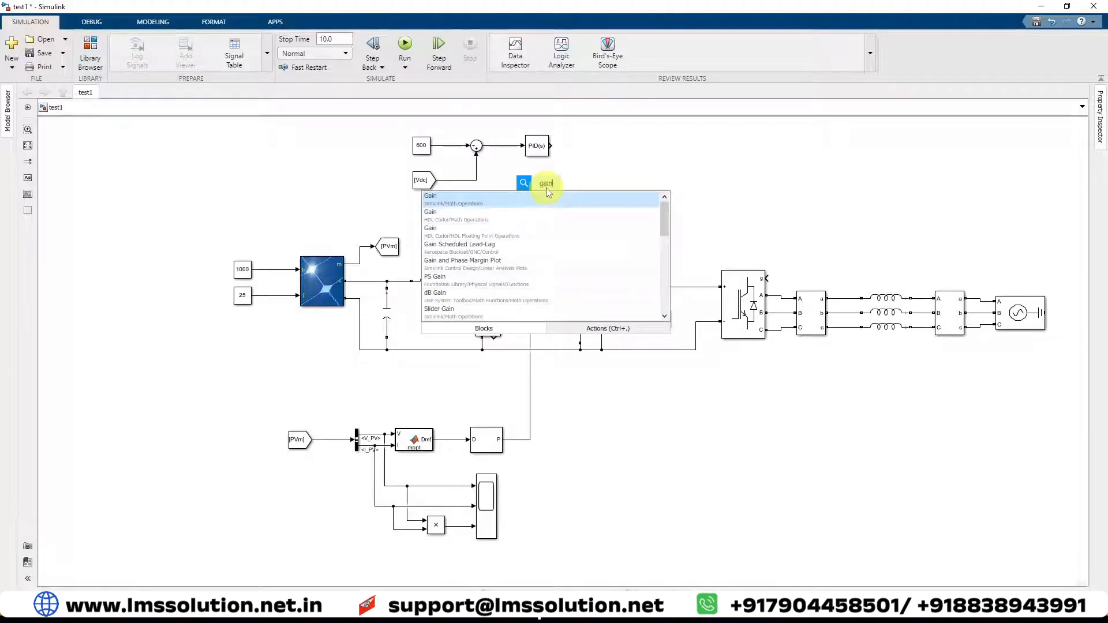
pyautogui.press('Return')
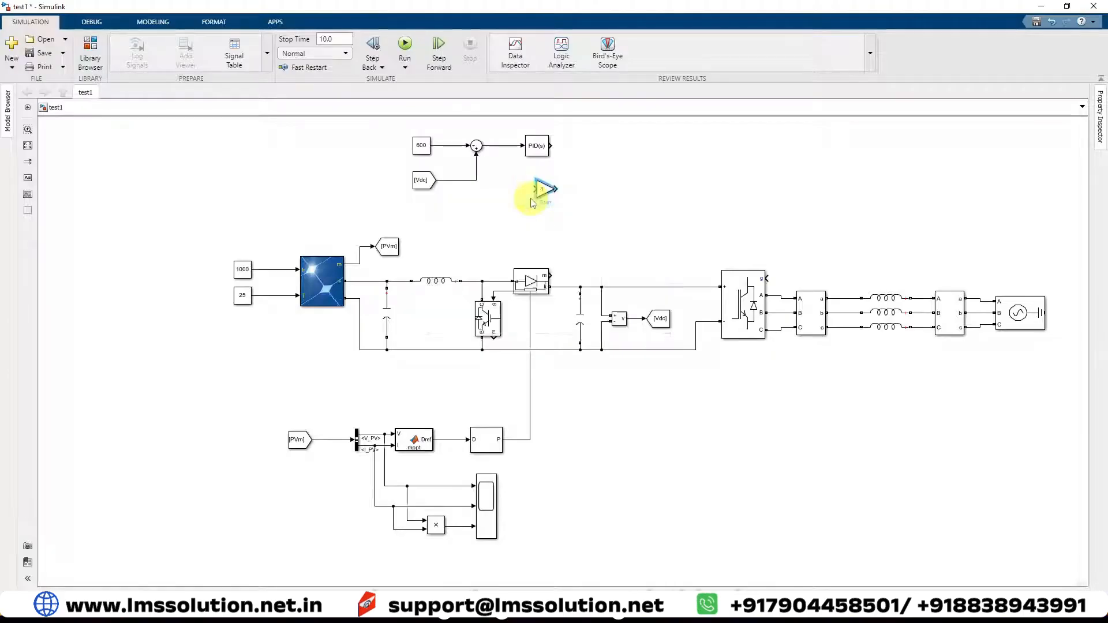
pyautogui.moveTo(542, 148); pyautogui.dragTo(565, 147)
pyautogui.click(545, 192)
pyautogui.moveTo(545, 195); pyautogui.dragTo(519, 149)
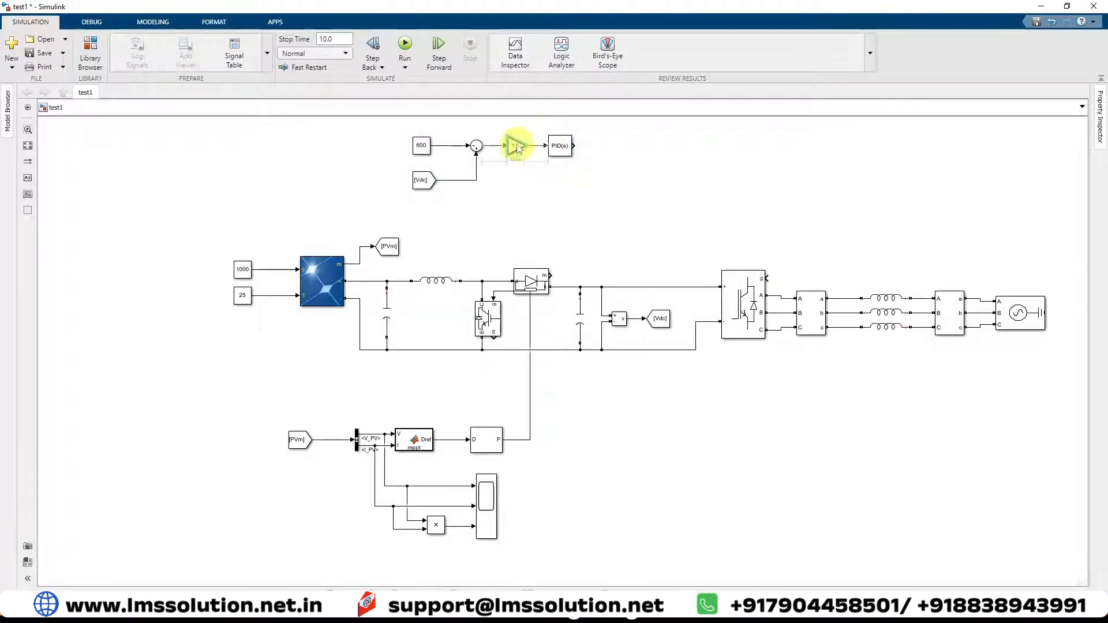
pyautogui.doubleClick(518, 149)
pyautogui.write('1/')
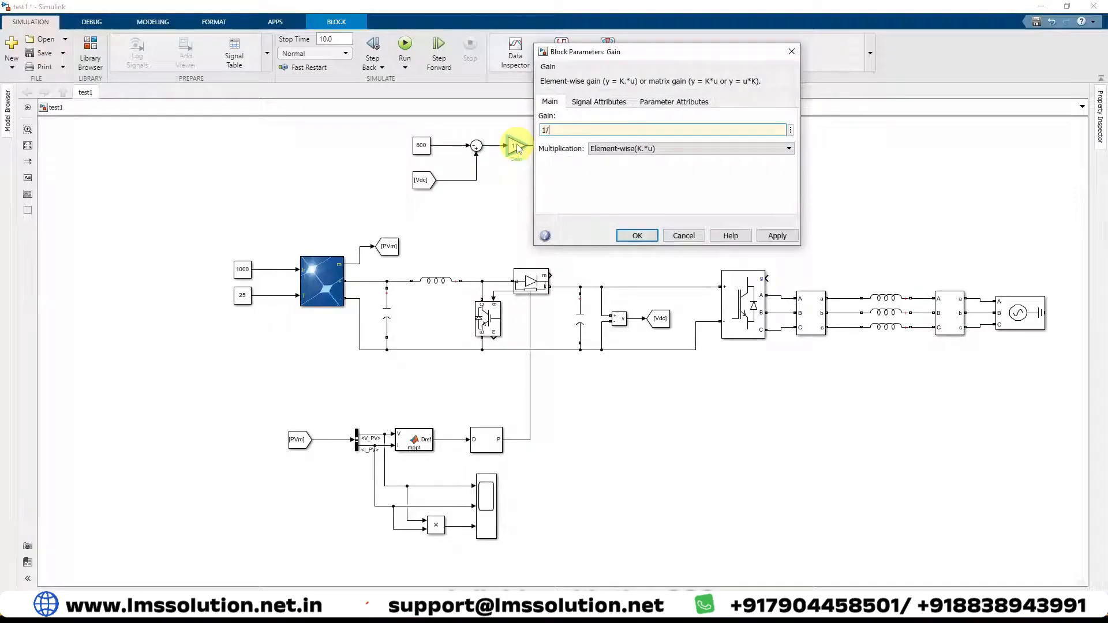
pyautogui.press('Return')
# Step: Add a Mux block beside the PID Controller and connect the controller's output to the Mux's first input
pyautogui.click(598, 215)
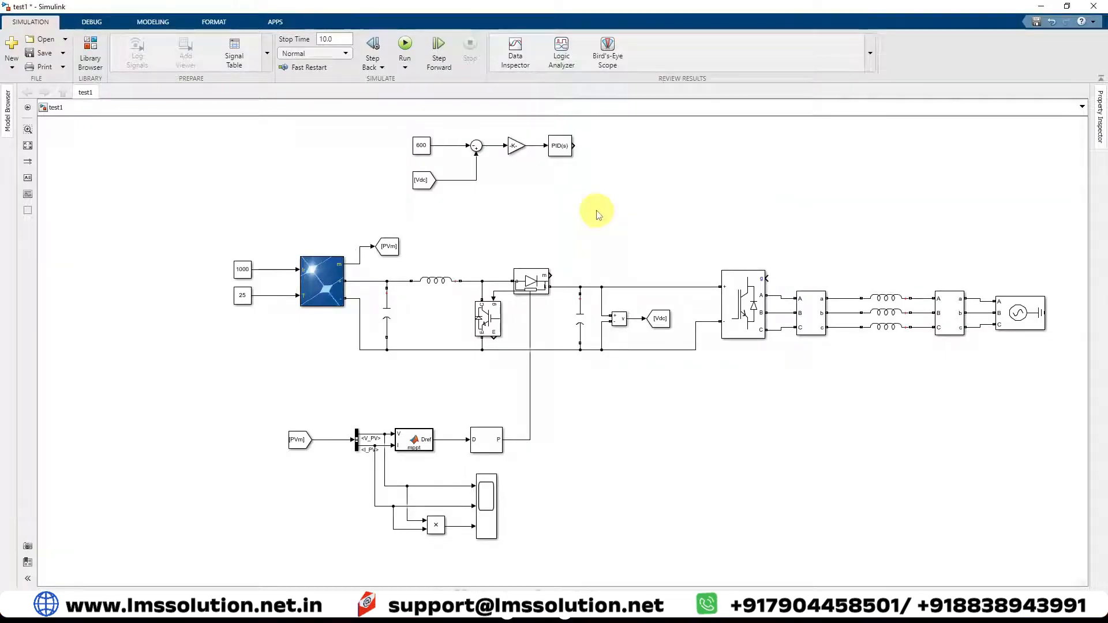
pyautogui.write('mux')
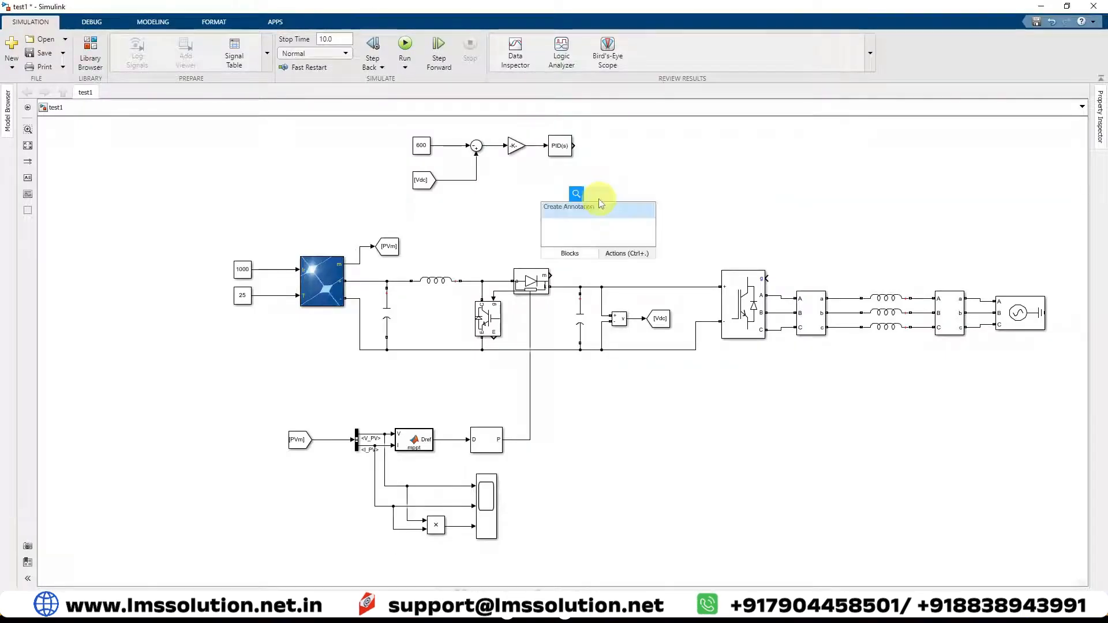
pyautogui.click(601, 206)
pyautogui.moveTo(597, 209); pyautogui.dragTo(608, 155)
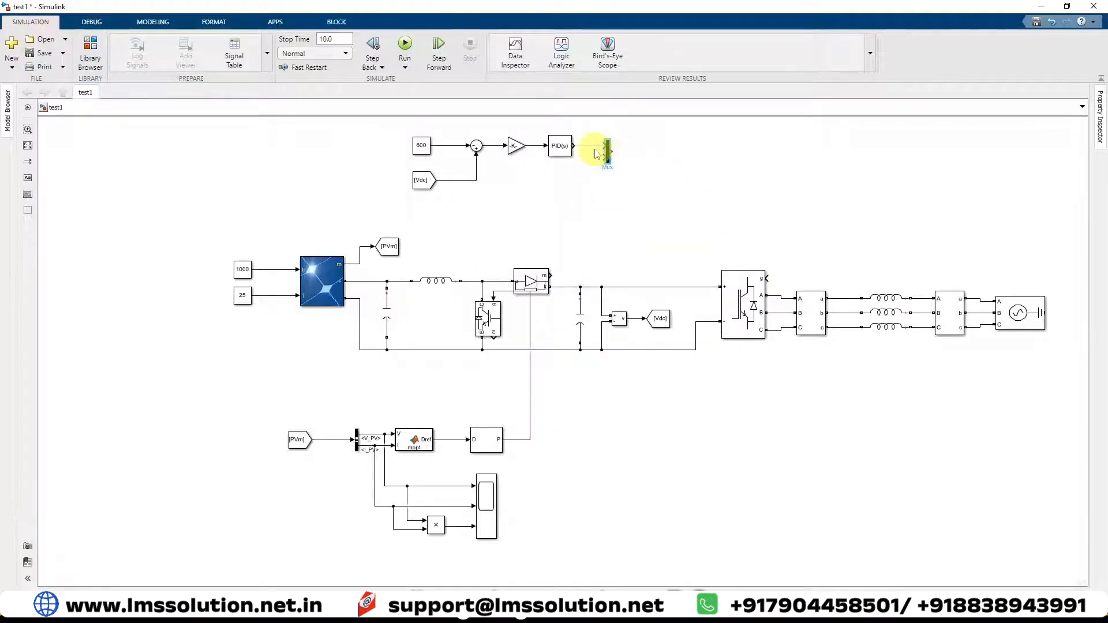
pyautogui.click(592, 147)
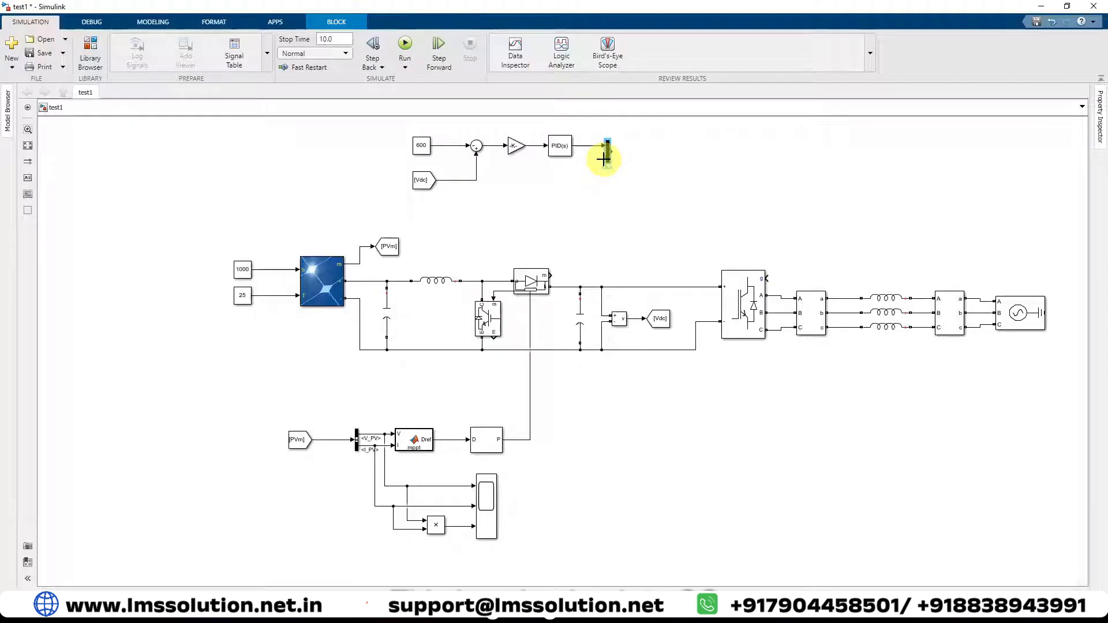
pyautogui.click(607, 201)
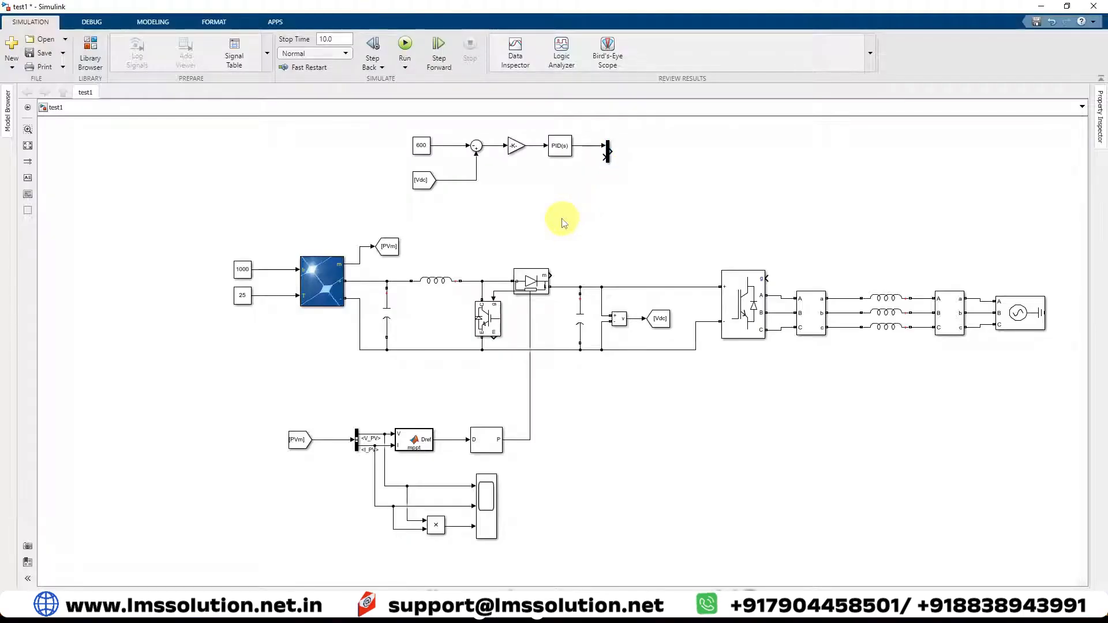
# Step: Add a From block above the grid source and set its Goto tag to Vg
pyautogui.doubleClick(974, 166)
pyautogui.write('from')
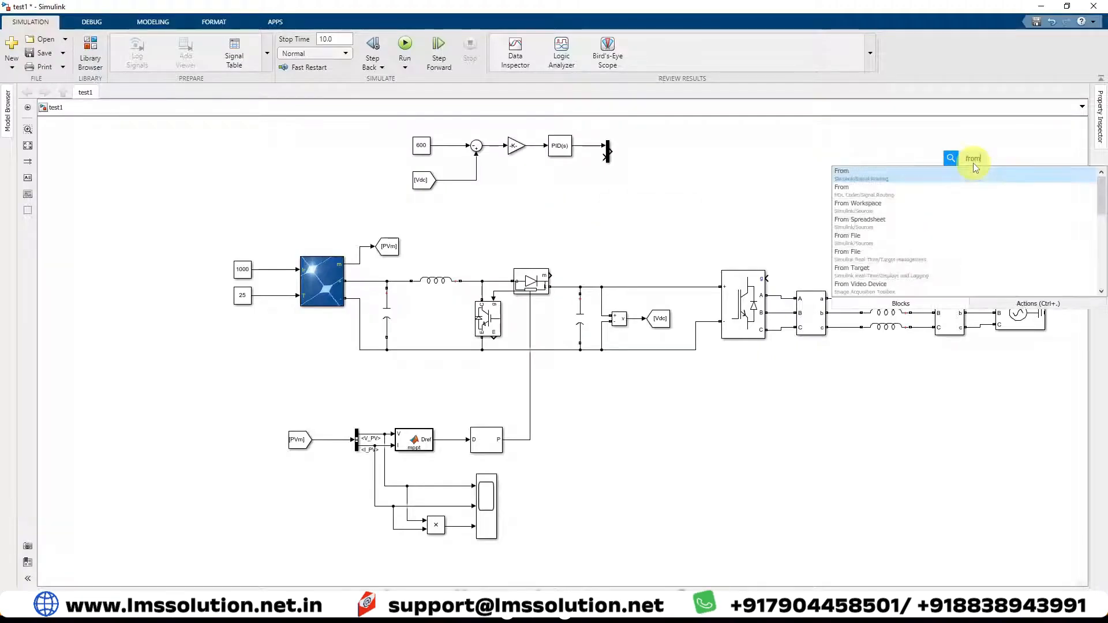
pyautogui.click(941, 182)
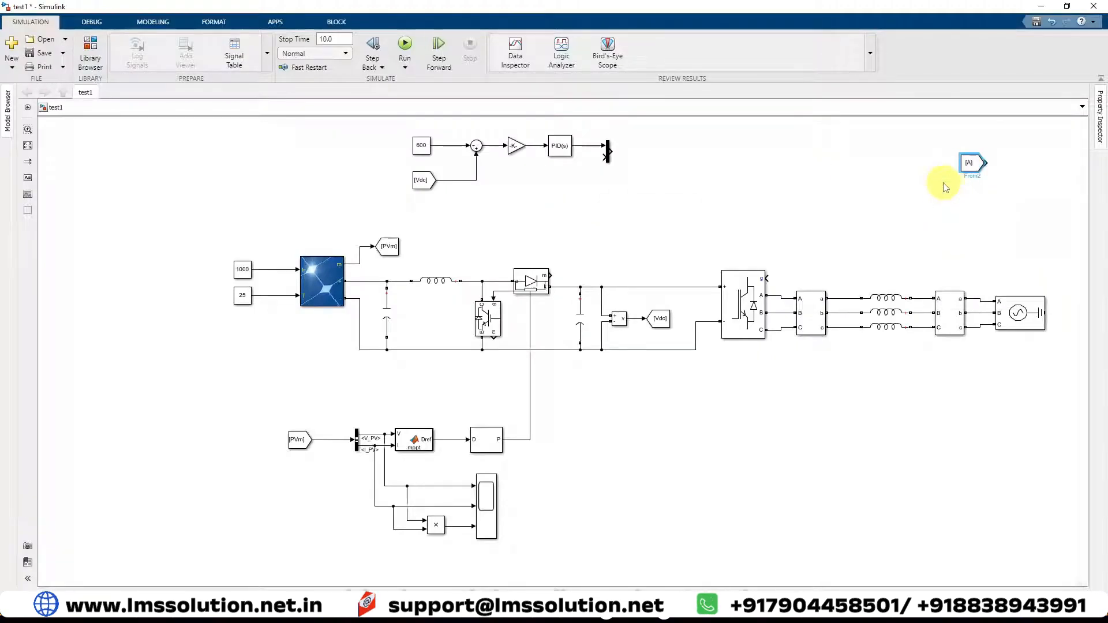
pyautogui.doubleClick(973, 166)
pyautogui.click(930, 163)
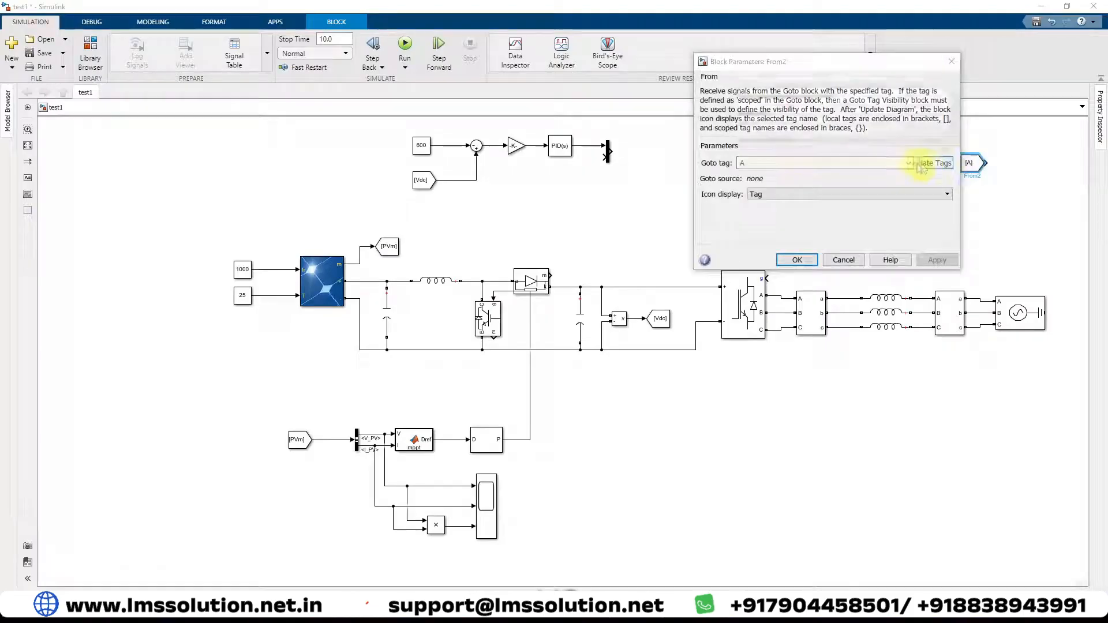
pyautogui.click(897, 163)
pyautogui.click(743, 276)
pyautogui.click(938, 260)
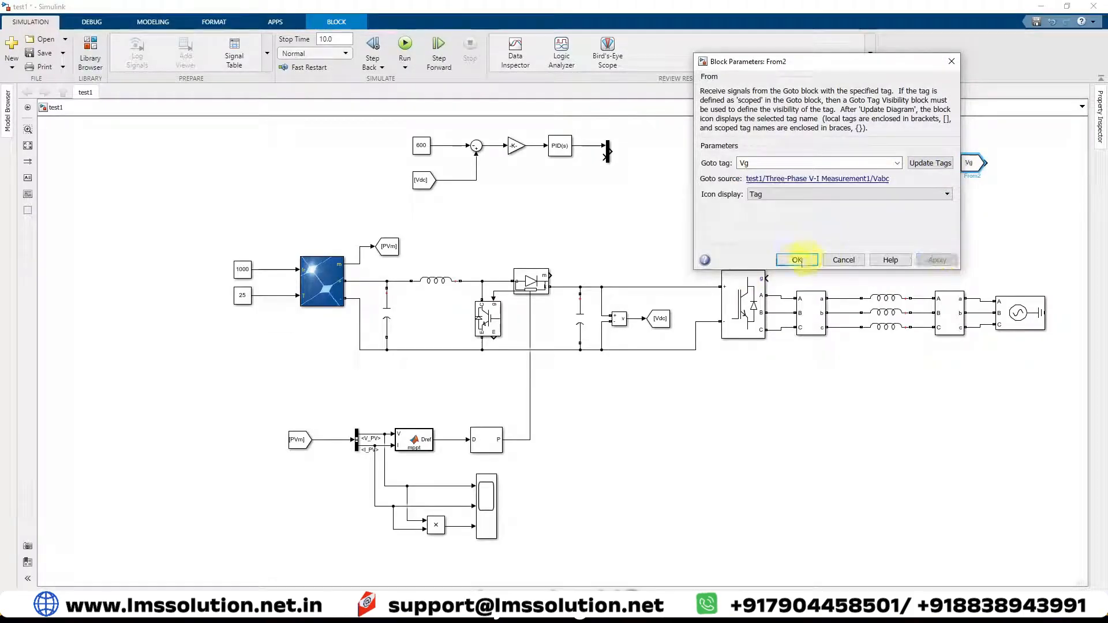
pyautogui.click(797, 260)
# Step: Add a PLL (3ph) block fed by the Vg tag and open its initial phase and frequency inputs for editing
pyautogui.doubleClick(986, 230)
pyautogui.click(988, 232)
pyautogui.doubleClick(988, 231)
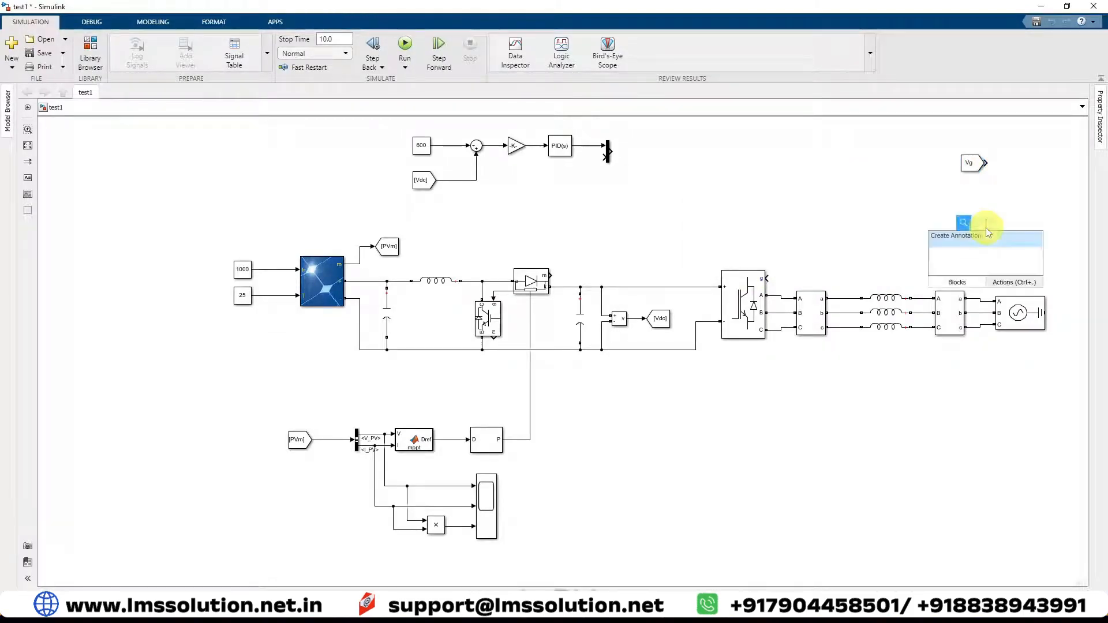
pyautogui.write('PLL')
pyautogui.click(882, 252)
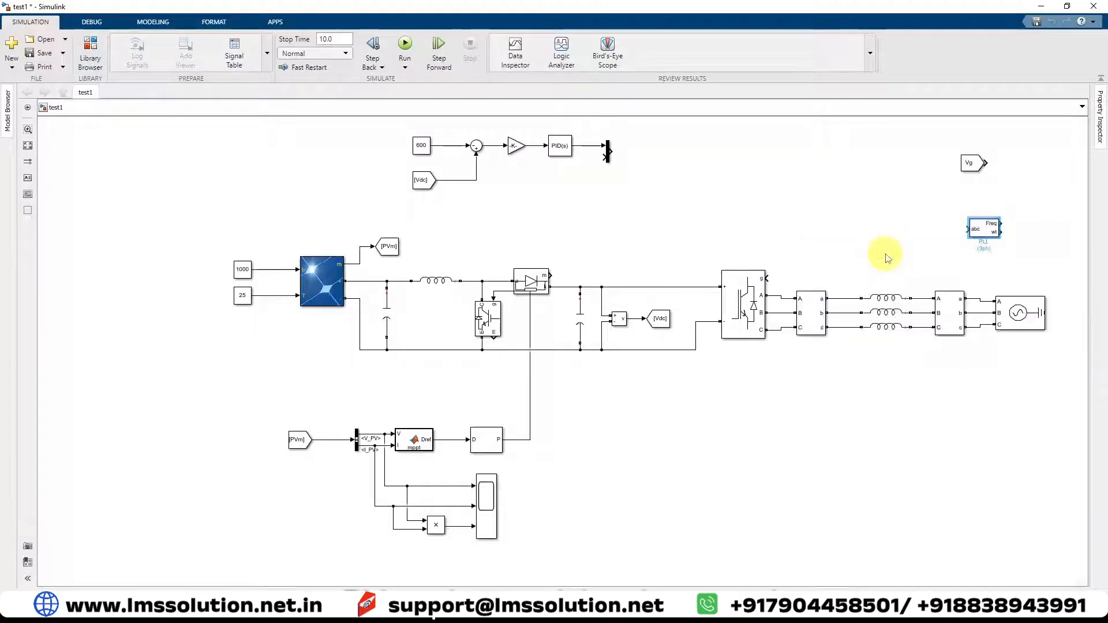
pyautogui.moveTo(989, 234); pyautogui.dragTo(1014, 169)
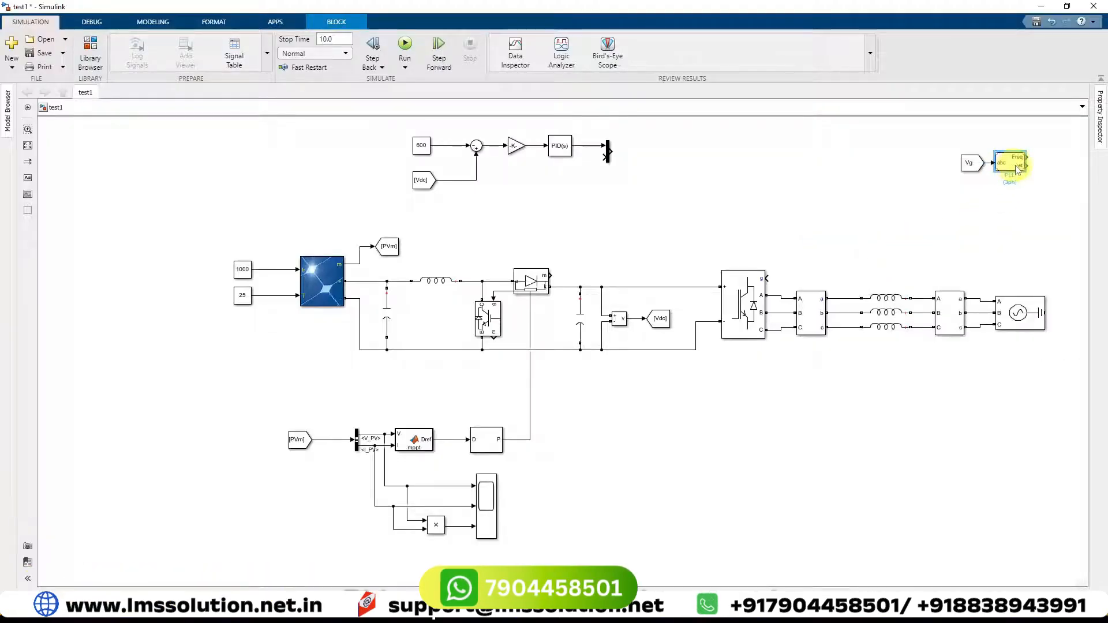
pyautogui.doubleClick(1014, 164)
pyautogui.tripleClick(802, 229)
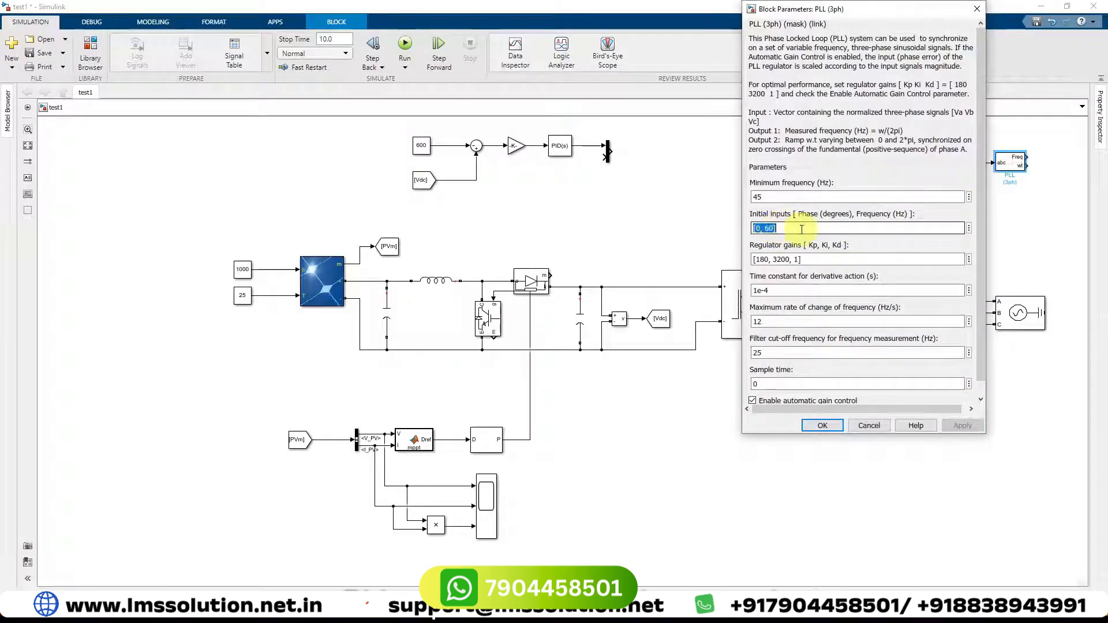
# Step: Add a Goto block on the PLL's wt output and set its tag to wt
pyautogui.doubleClick(992, 225)
pyautogui.write('goto')
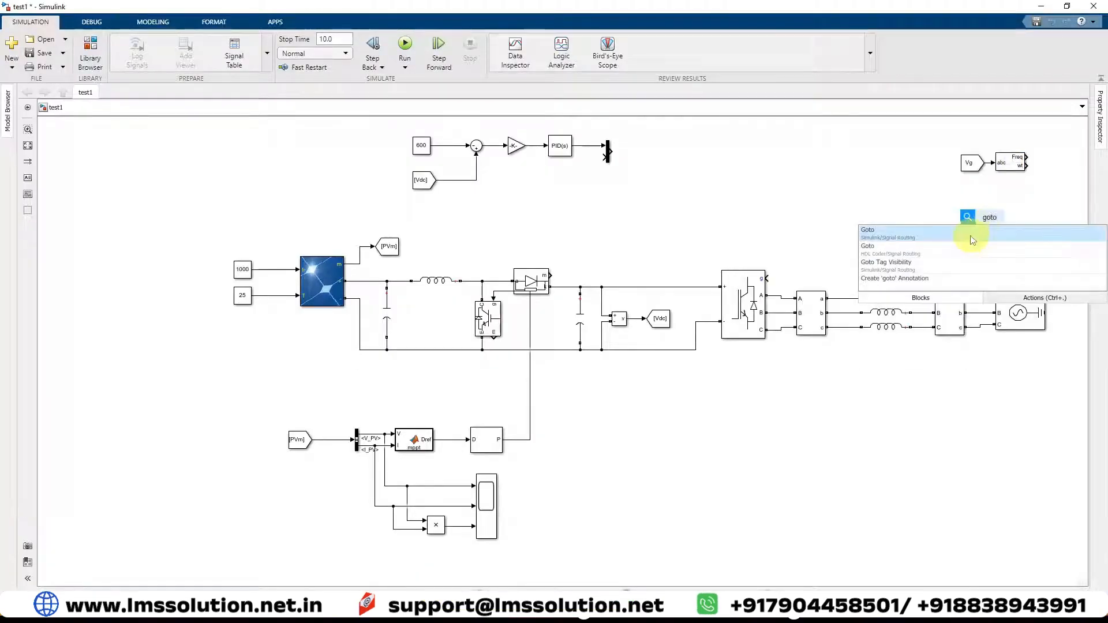
pyautogui.click(973, 240)
pyautogui.moveTo(989, 234); pyautogui.dragTo(1060, 177)
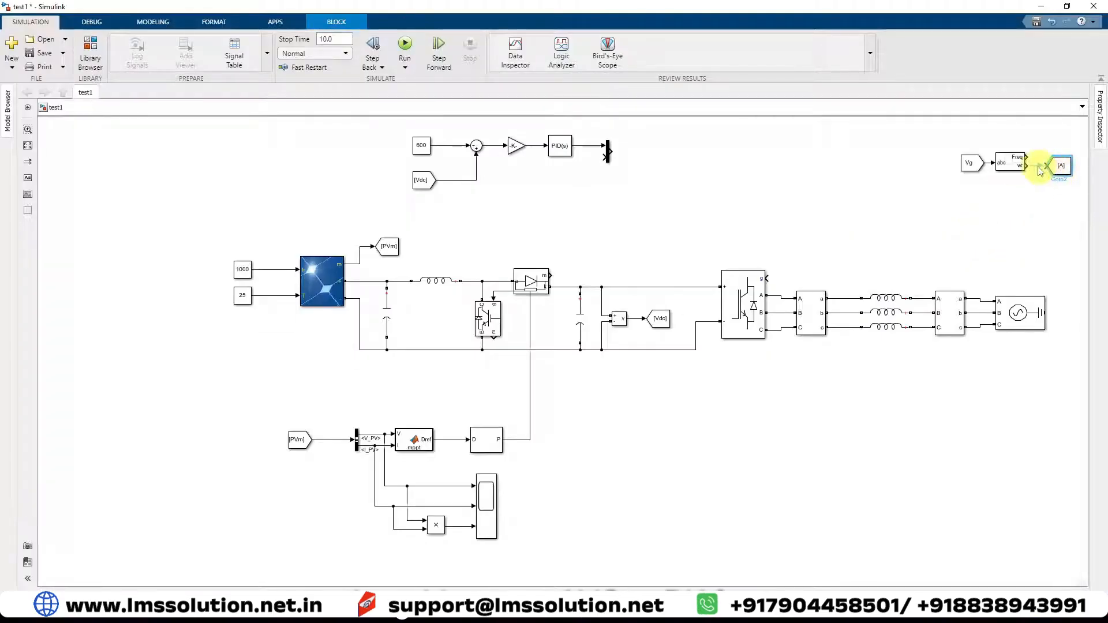
pyautogui.click(1039, 167)
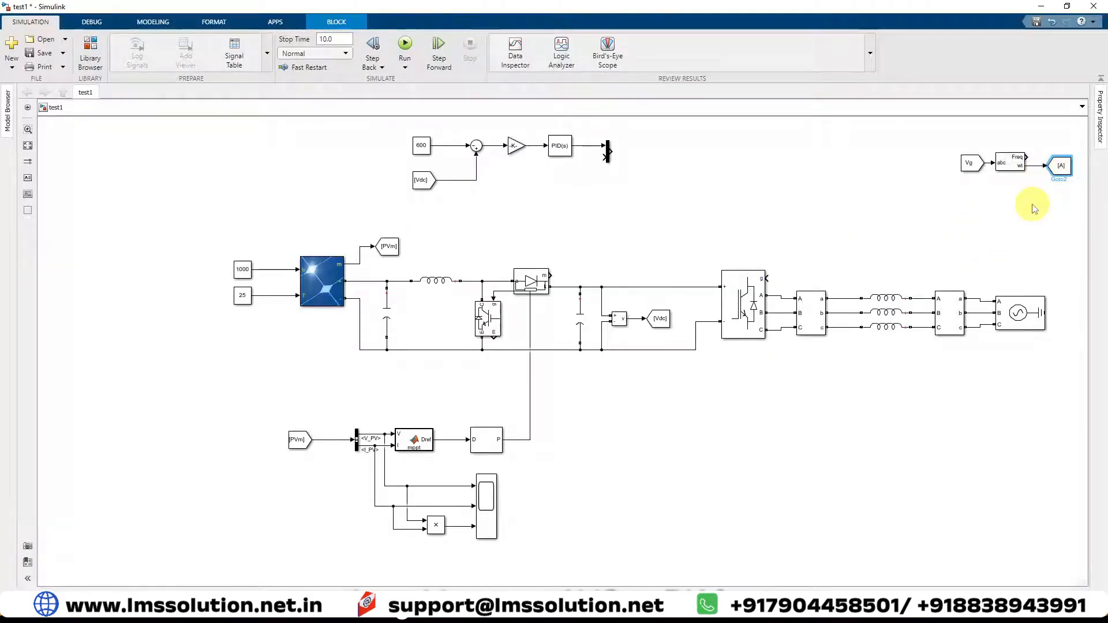
pyautogui.doubleClick(1063, 166)
pyautogui.write('wt')
pyautogui.click(895, 295)
# Step: Place a From block with the tag wt below the Mux
pyautogui.hotkey('ctrl', 'v')
pyautogui.moveTo(1076, 197); pyautogui.dragTo(635, 238)
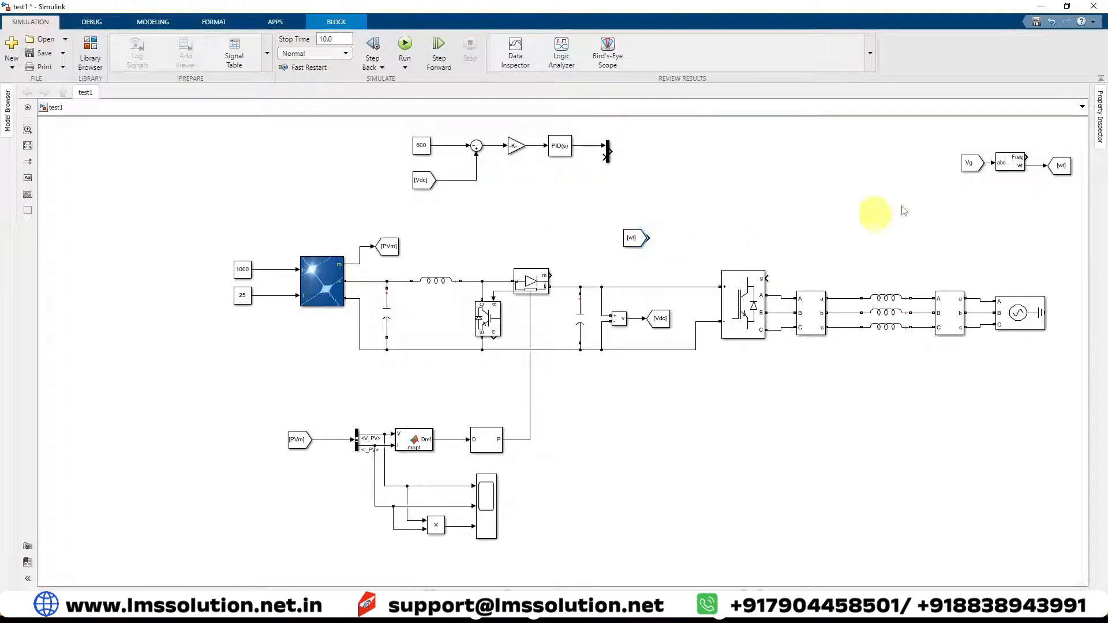
pyautogui.click(540, 216)
# Step: Copy the Vg From block to the area below the Vdc tag and set the copy's Goto tag to Ig
pyautogui.moveTo(971, 174); pyautogui.dragTo(470, 218)
pyautogui.doubleClick(470, 213)
pyautogui.click(727, 215)
pyautogui.click(693, 214)
pyautogui.click(571, 228)
pyautogui.click(732, 301)
pyautogui.click(594, 301)
pyautogui.moveTo(470, 210); pyautogui.dragTo(497, 213)
# Step: Copy the Gain block onto the output of the Ig From block and set its gain to 400/3048000
pyautogui.moveTo(518, 149); pyautogui.dragTo(549, 213)
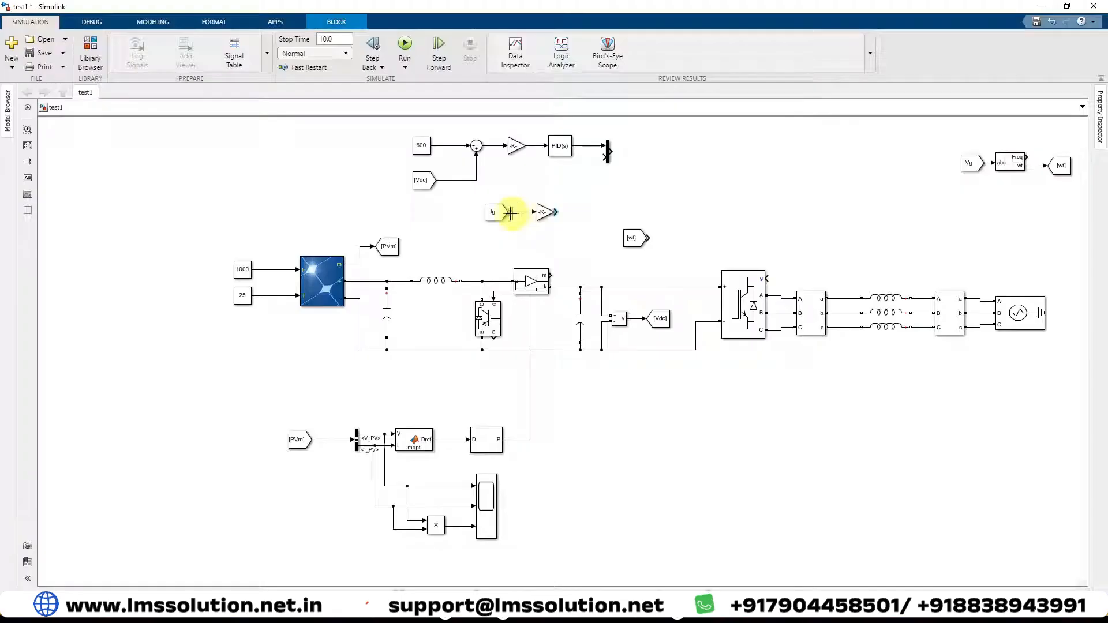
pyautogui.doubleClick(553, 213)
pyautogui.write('400/3048000')
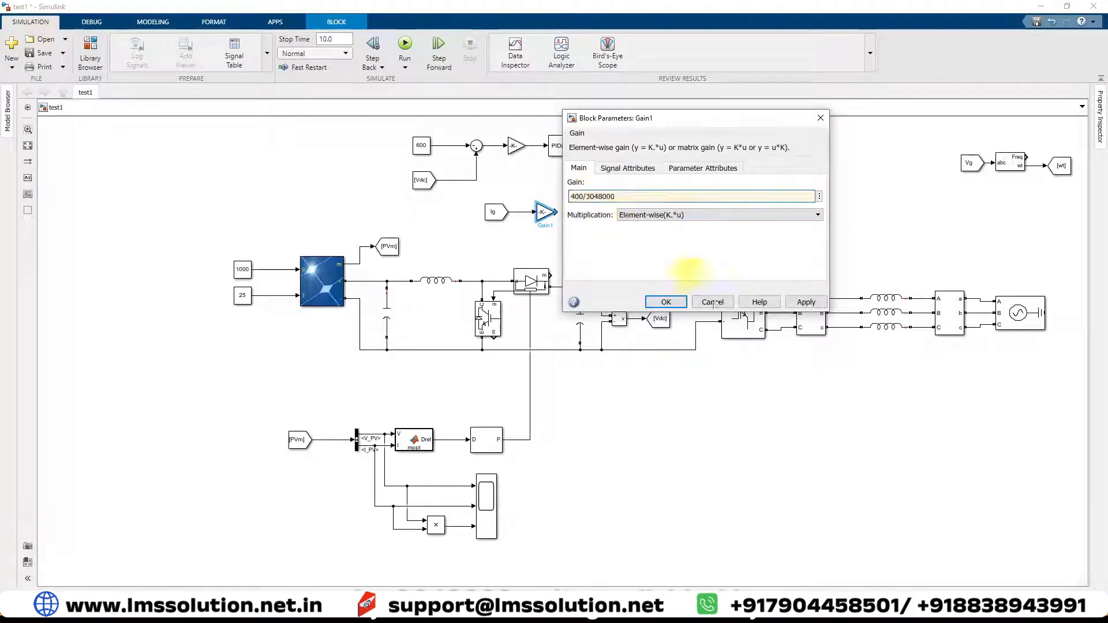
pyautogui.click(666, 302)
pyautogui.click(496, 199)
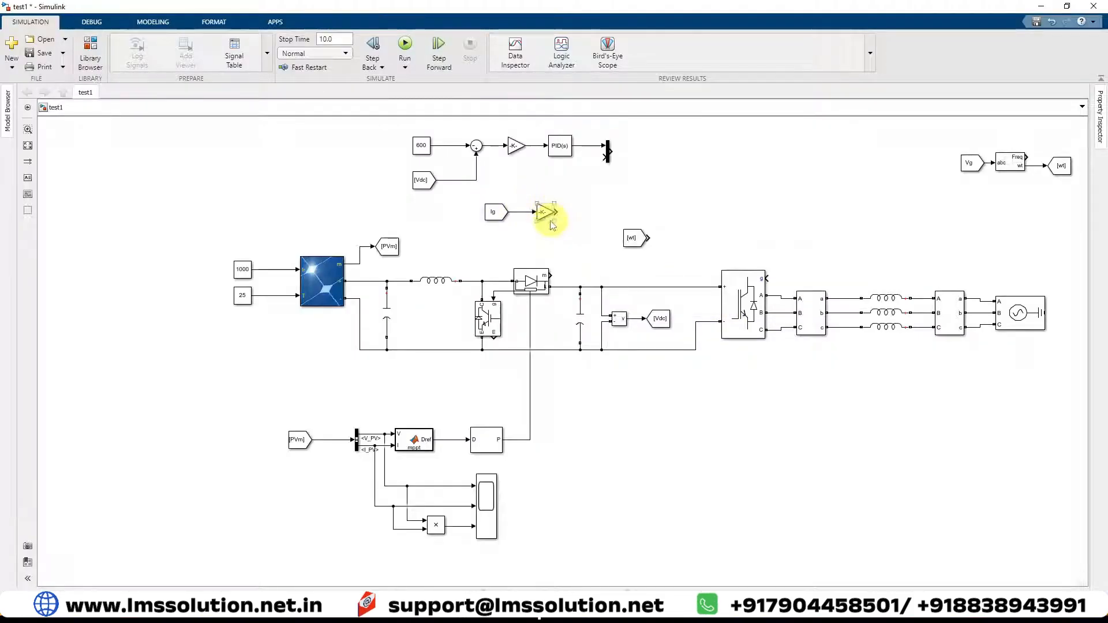
# Step: Move the wt From block below the Ig gain and add an abc to dq0 block fed by the gain and wt
pyautogui.moveTo(633, 238); pyautogui.dragTo(543, 243)
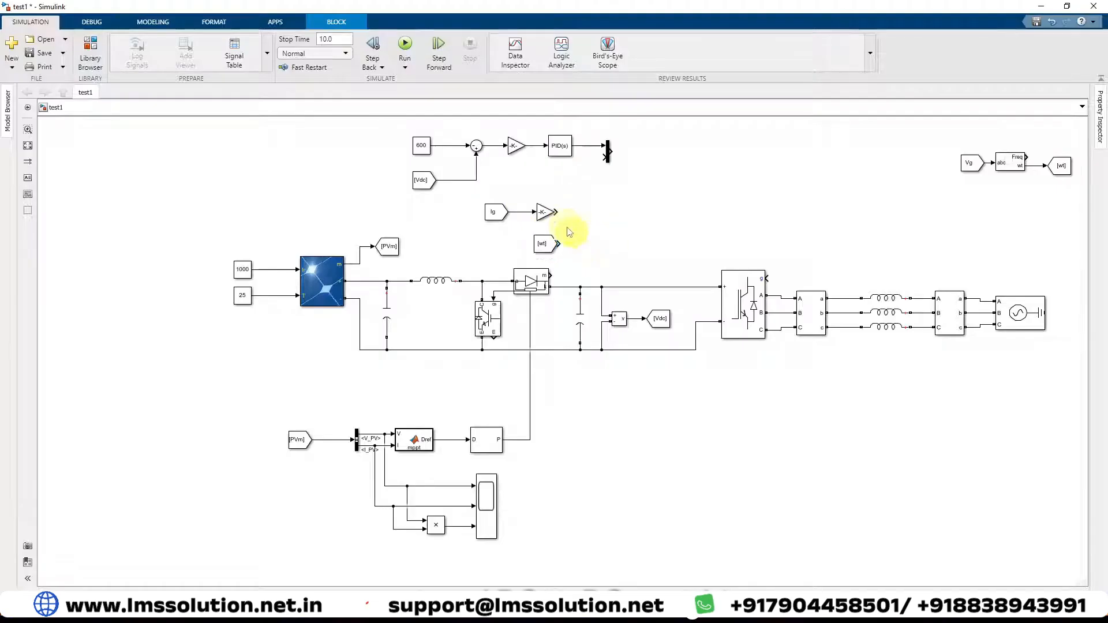
pyautogui.click(610, 236)
pyautogui.doubleClick(610, 234)
pyautogui.write('abc')
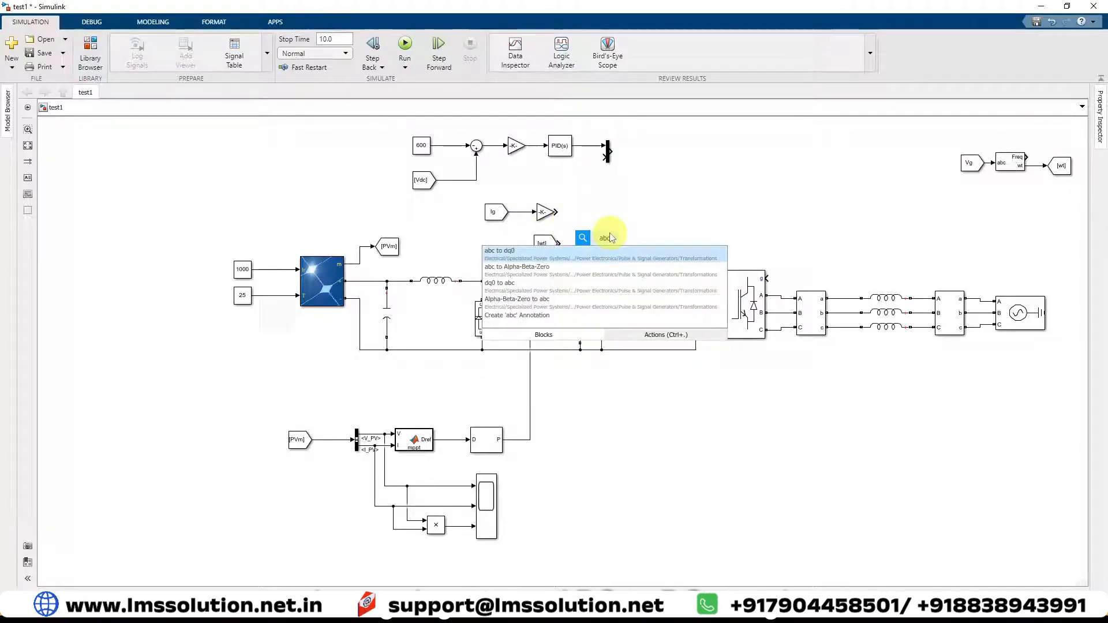
pyautogui.press('Return')
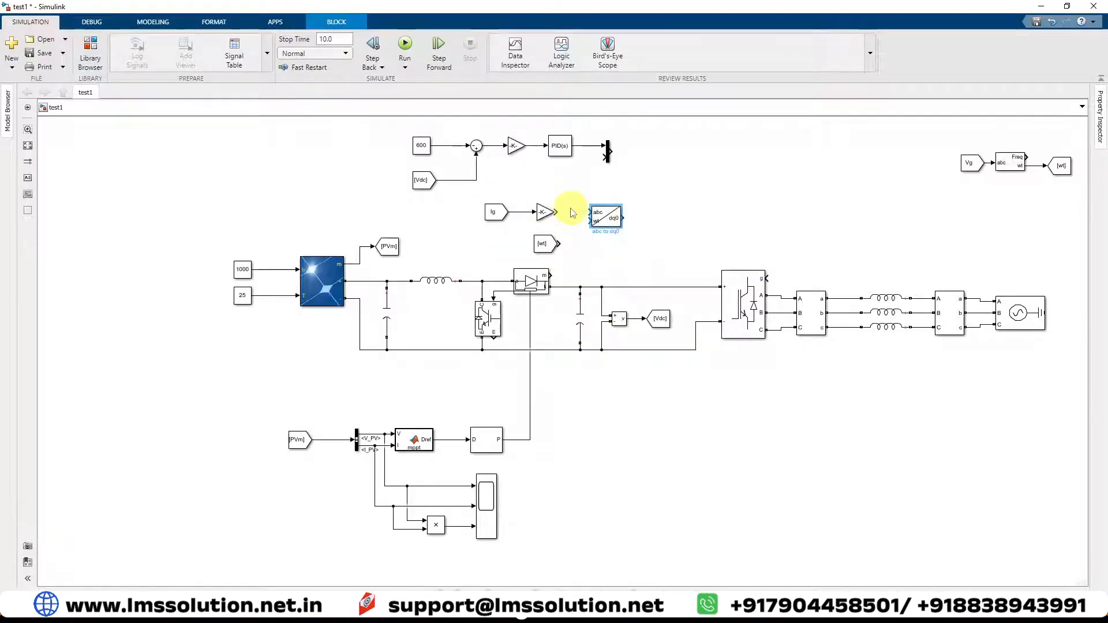
pyautogui.moveTo(574, 216); pyautogui.dragTo(590, 221)
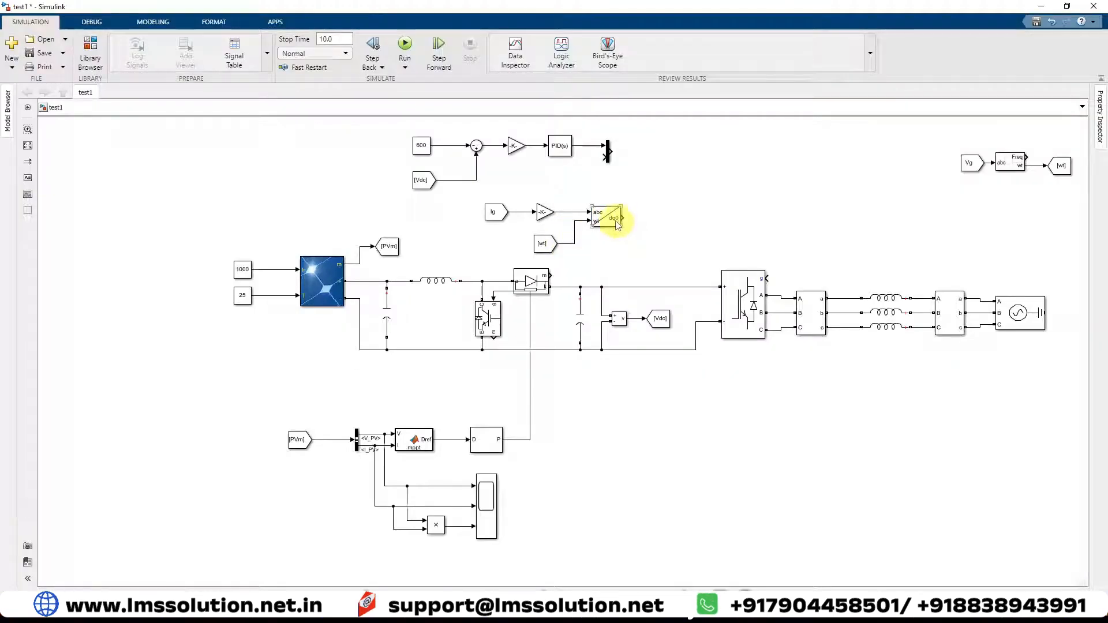
# Step: Add a Demux block with 3 outputs beside the abc to dq0 block
pyautogui.doubleClick(636, 239)
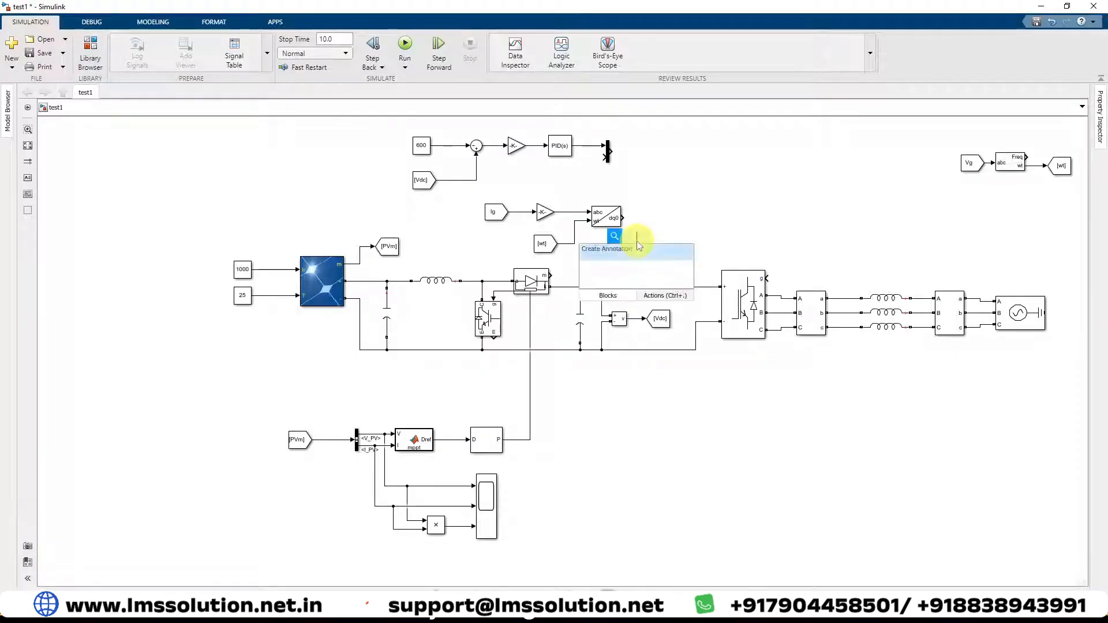
pyautogui.write('dem')
pyautogui.click(594, 252)
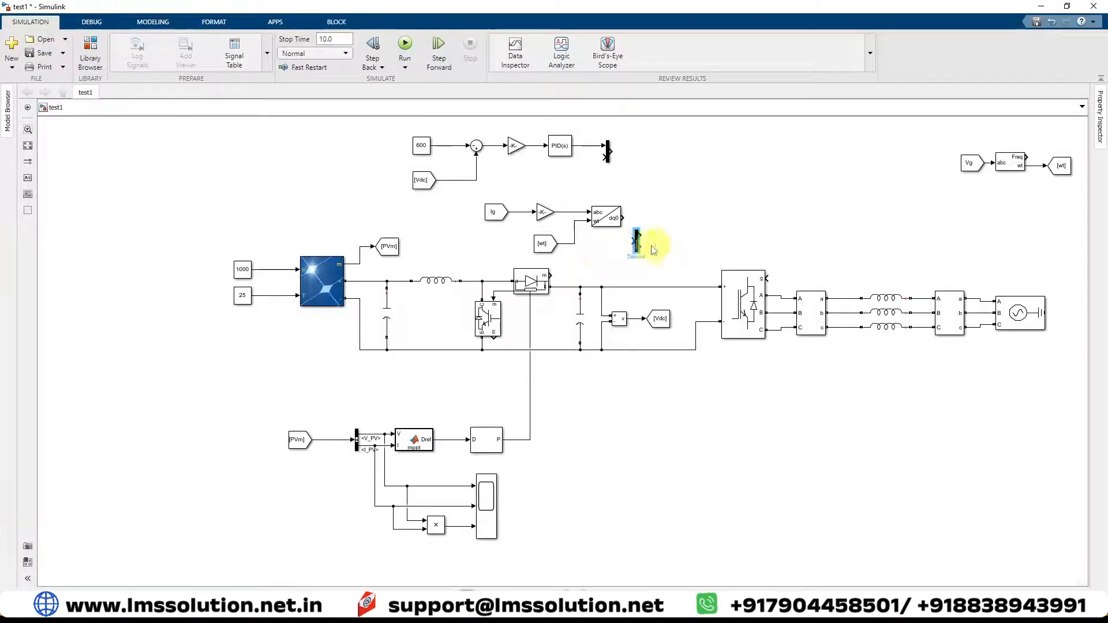
pyautogui.doubleClick(635, 241)
pyautogui.write('3')
pyautogui.click(749, 325)
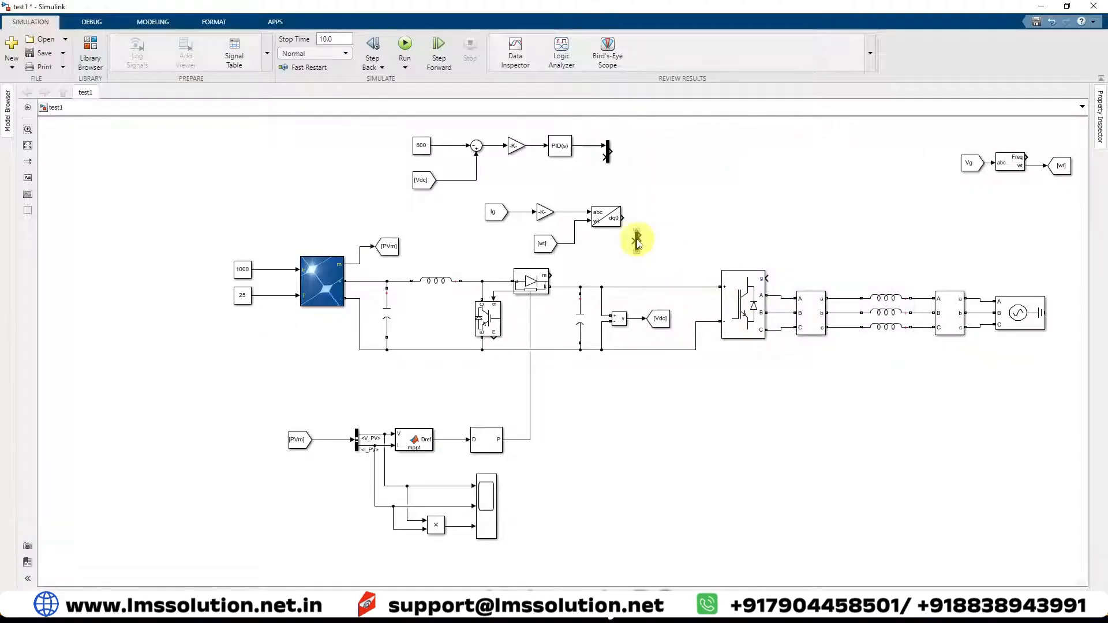
# Step: Enlarge the Demux, connect it to the dq0 output, and feed its first two outputs into a copy of the Mux
pyautogui.moveTo(639, 229); pyautogui.dragTo(639, 221)
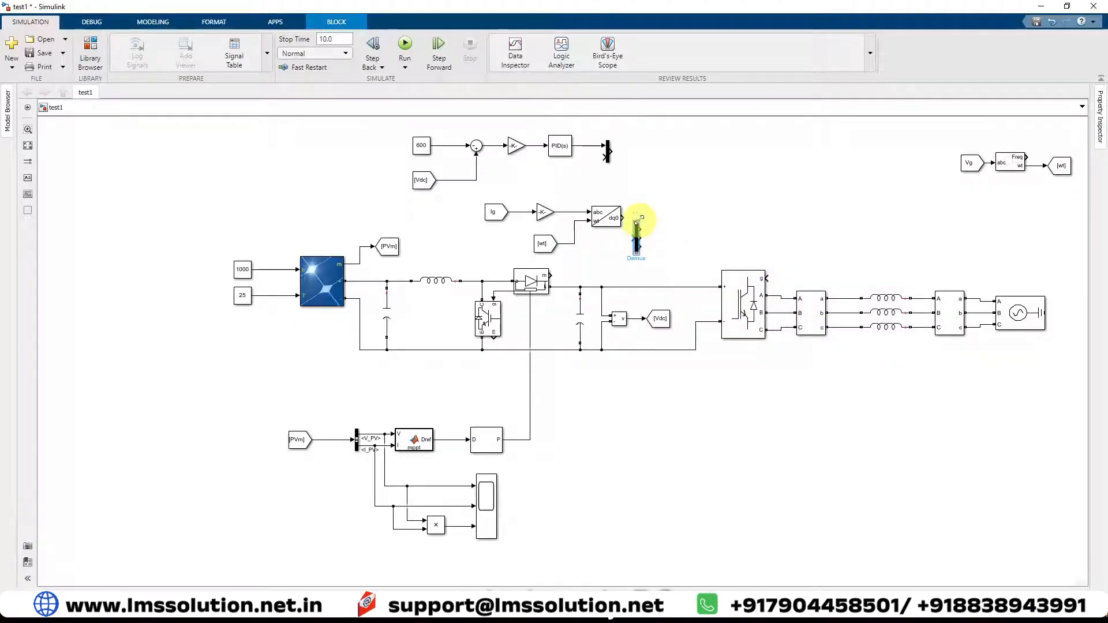
pyautogui.click(652, 233)
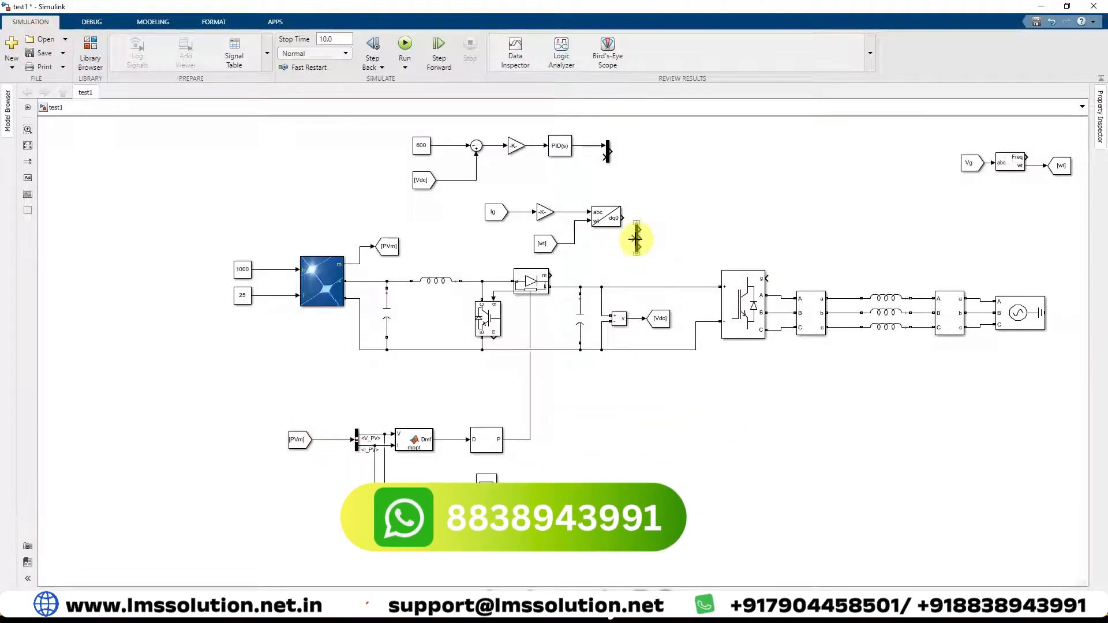
pyautogui.moveTo(637, 237); pyautogui.dragTo(639, 218)
pyautogui.moveTo(609, 153); pyautogui.dragTo(669, 213)
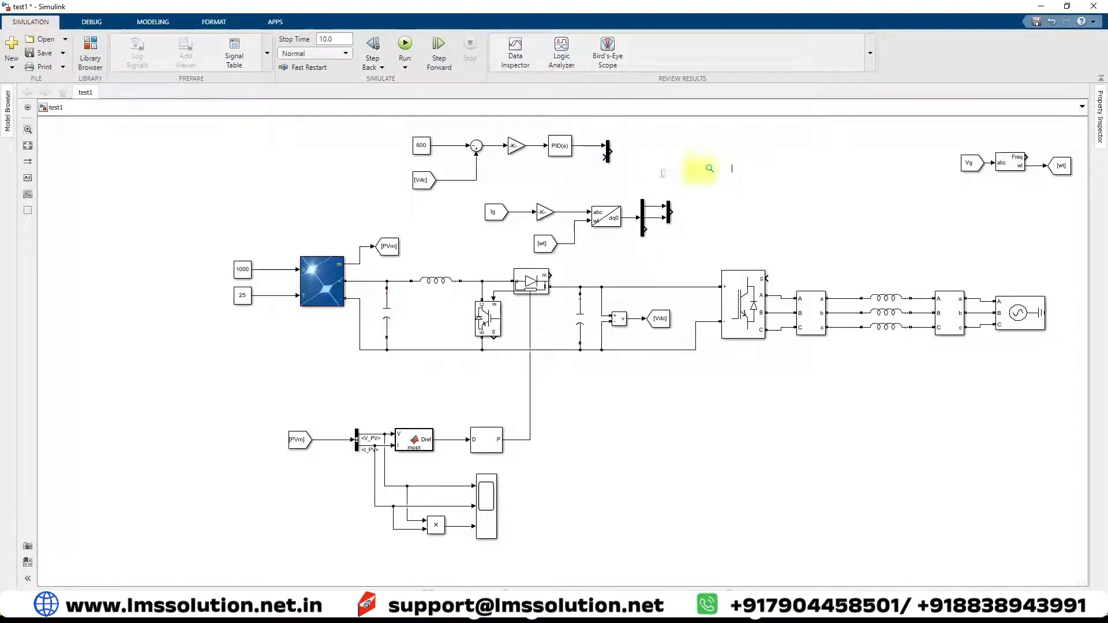
# Step: Add a round Sum block and connect the voltage-loop Mux and the grid-current Mux to its two inputs
pyautogui.doubleClick(707, 169)
pyautogui.write('sum')
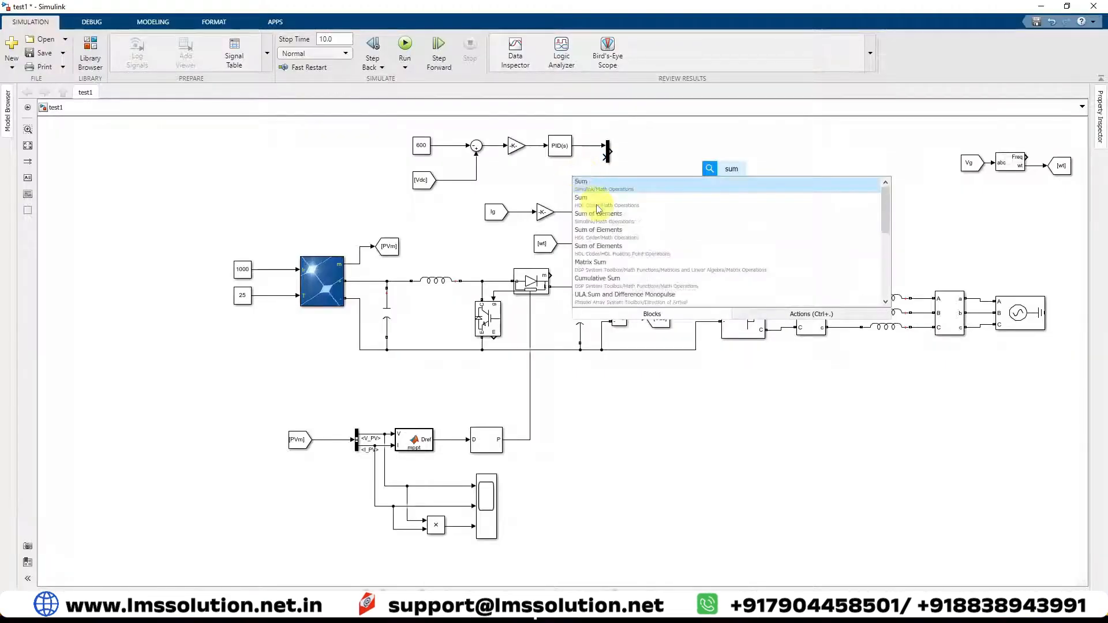
pyautogui.press('Return')
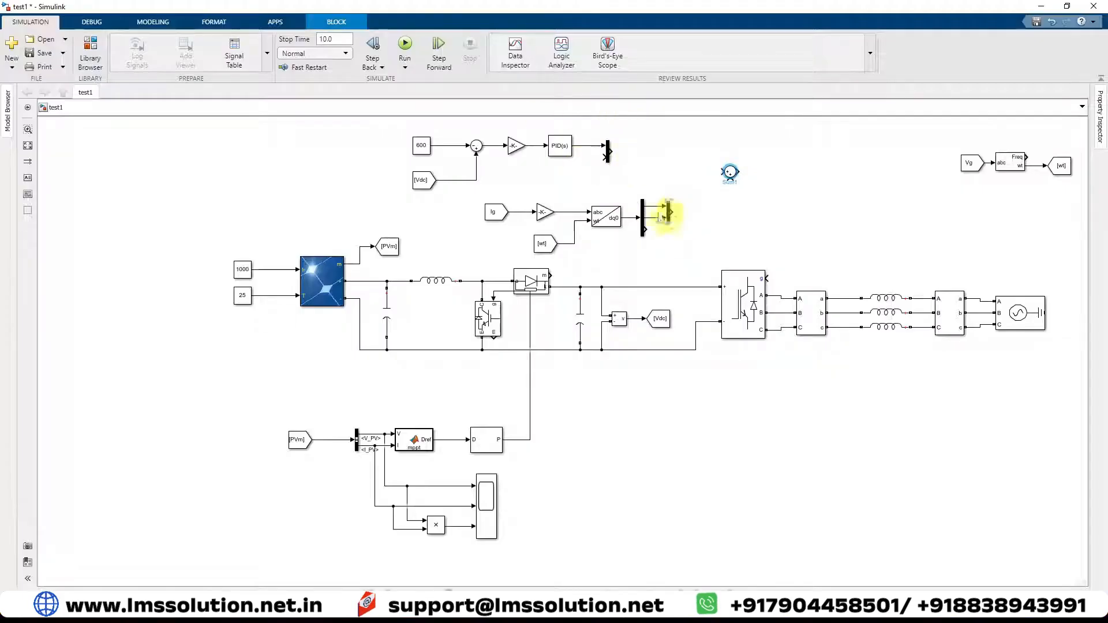
pyautogui.moveTo(730, 169); pyautogui.dragTo(697, 153)
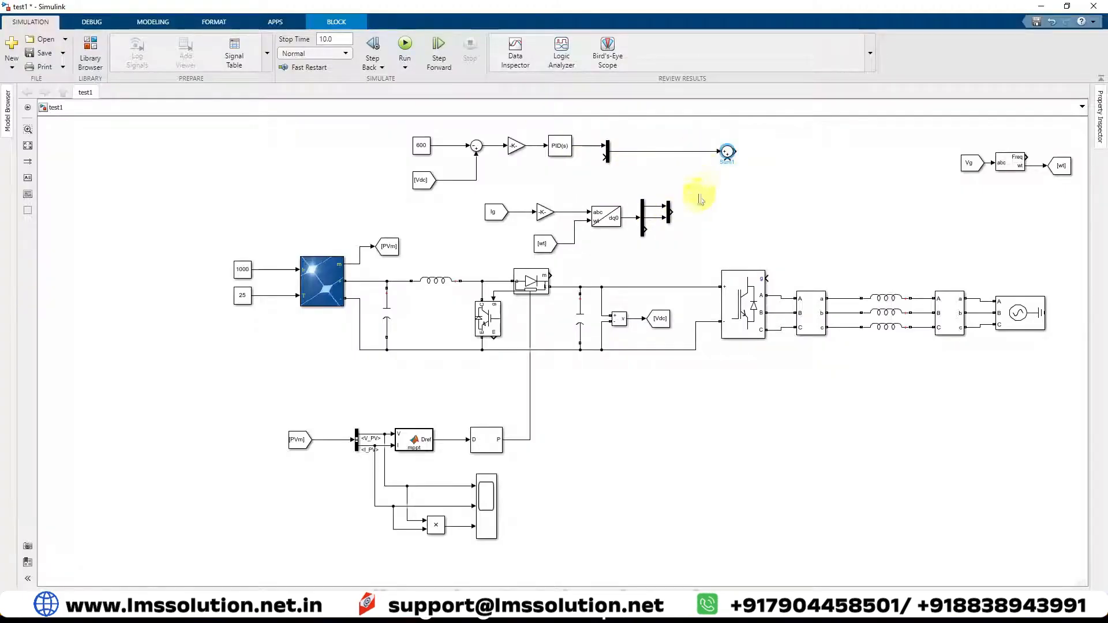
pyautogui.moveTo(669, 212); pyautogui.dragTo(727, 157)
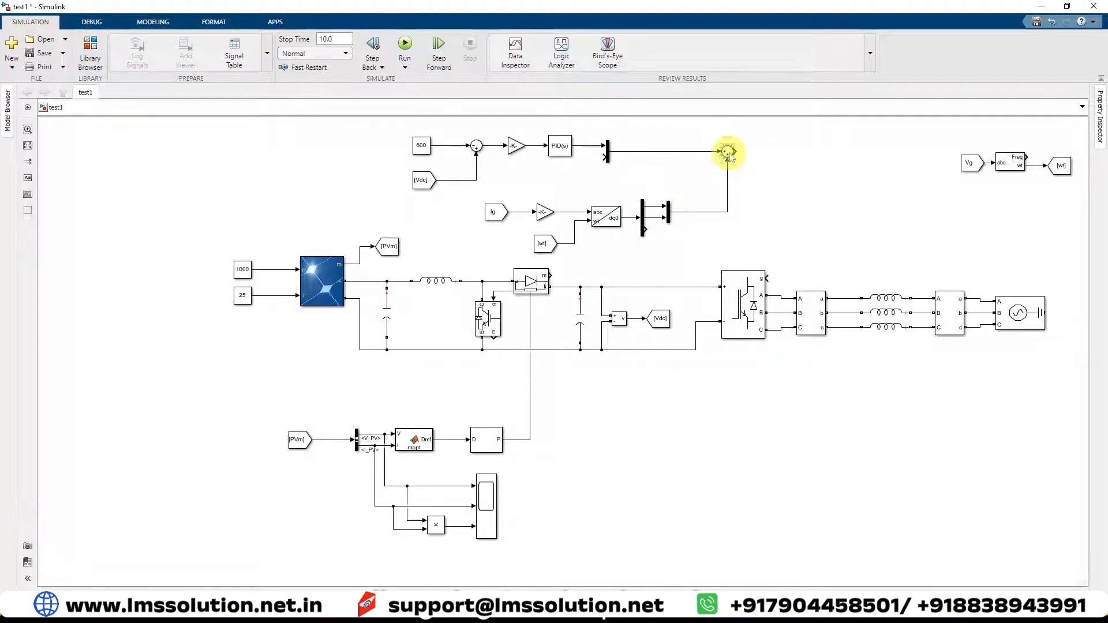
# Step: Set the new Sum block's list of signs to |+-
pyautogui.doubleClick(728, 153)
pyautogui.doubleClick(775, 164)
pyautogui.write('|+')
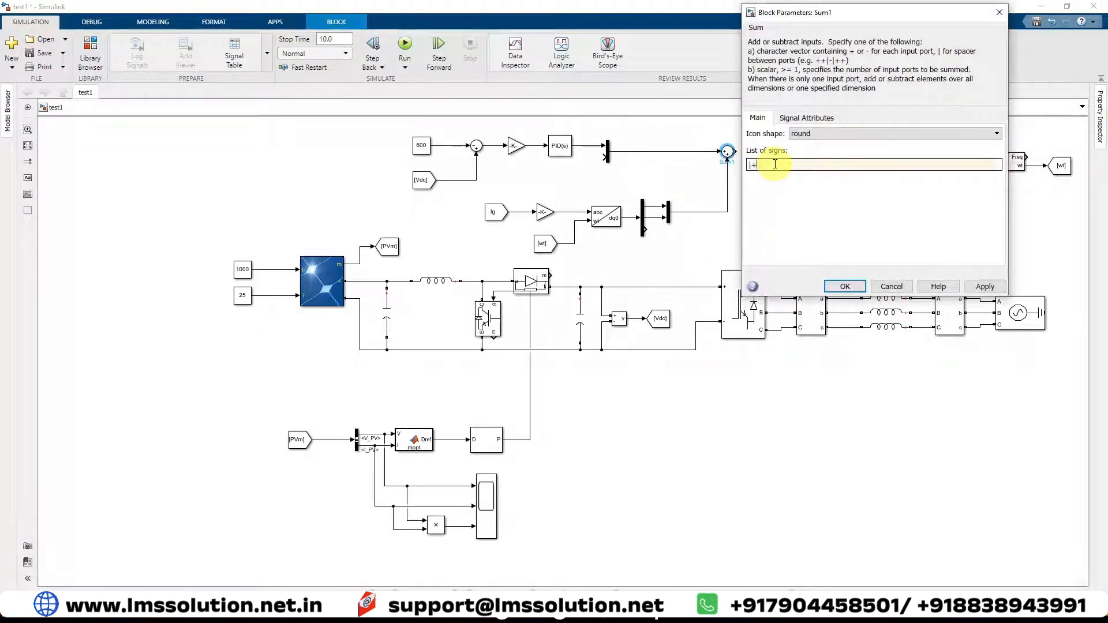
pyautogui.write('-')
pyautogui.click(845, 286)
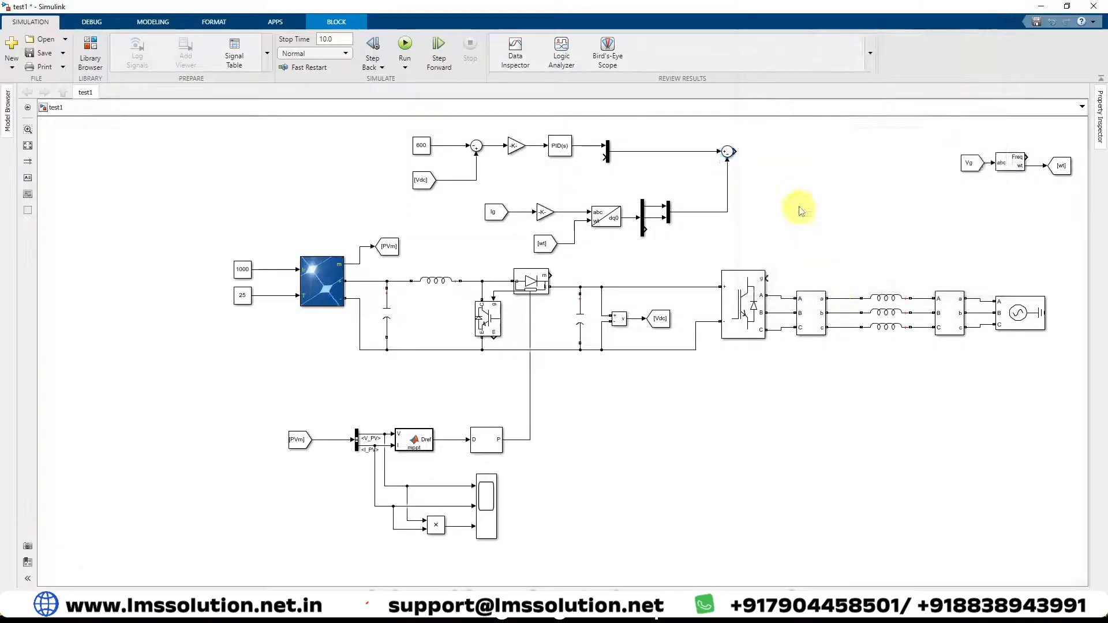
# Step: Copy the PID controller onto the new Sum block's output and connect a copy of the Mux after it
pyautogui.moveTo(558, 160); pyautogui.dragTo(771, 165)
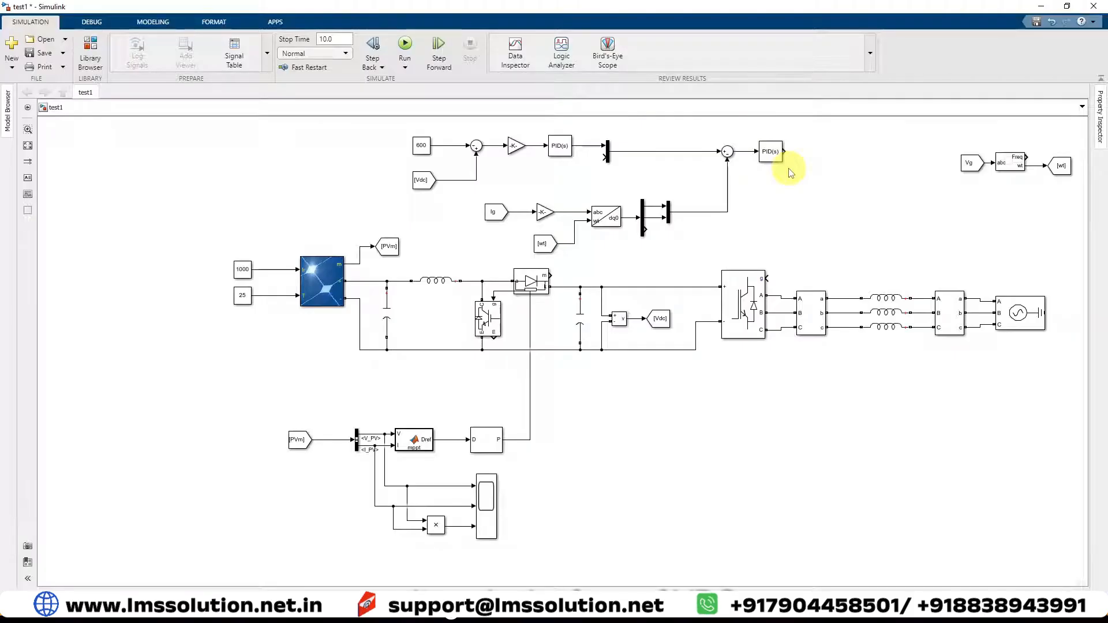
pyautogui.click(668, 212)
pyautogui.moveTo(668, 212); pyautogui.dragTo(819, 160)
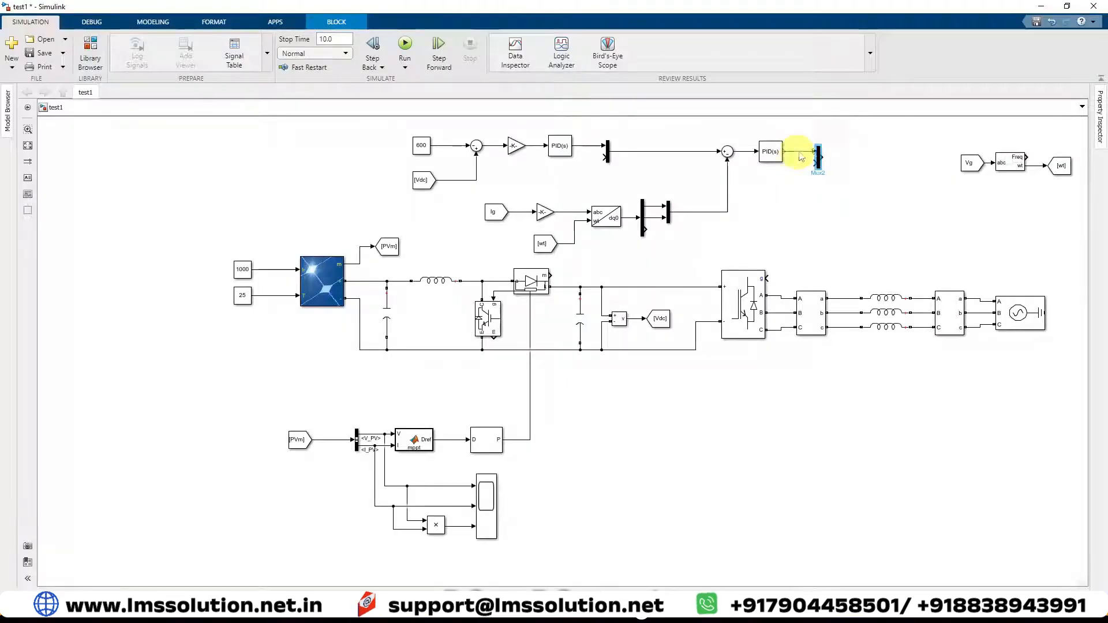
pyautogui.click(840, 176)
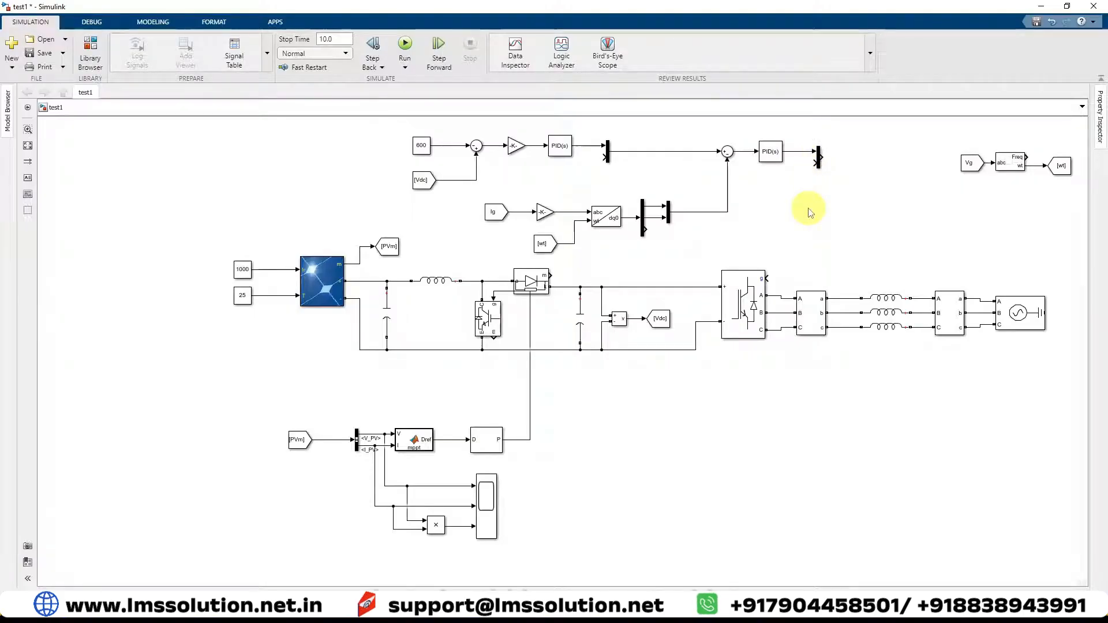
# Step: Add a dq0 to abc block fed by the last Mux and by a copy of the wt From block
pyautogui.doubleClick(799, 225)
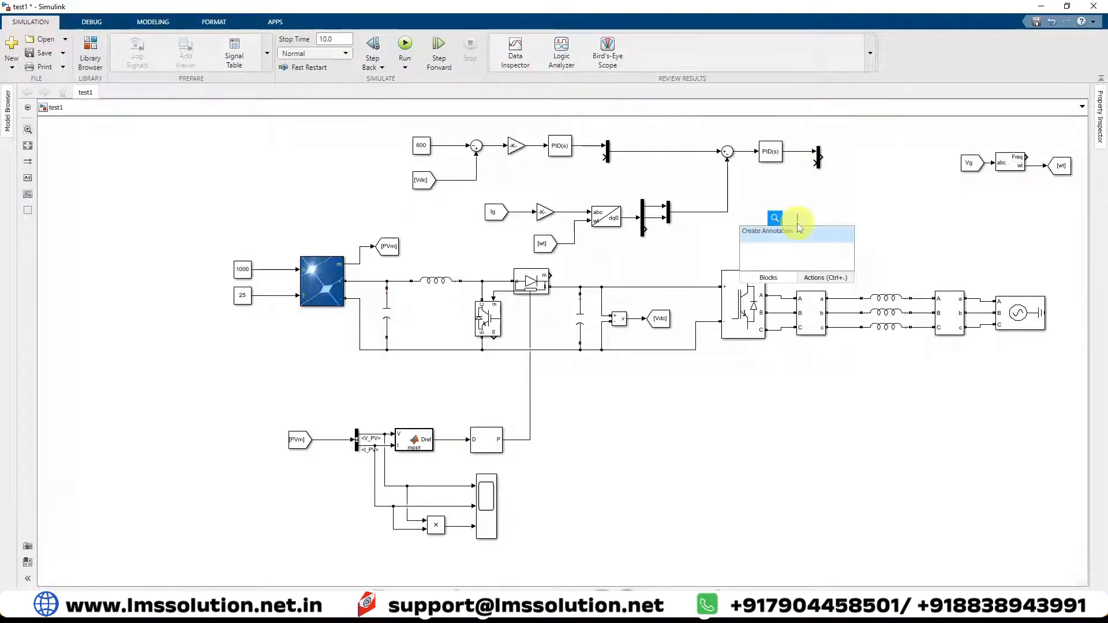
pyautogui.write('dq')
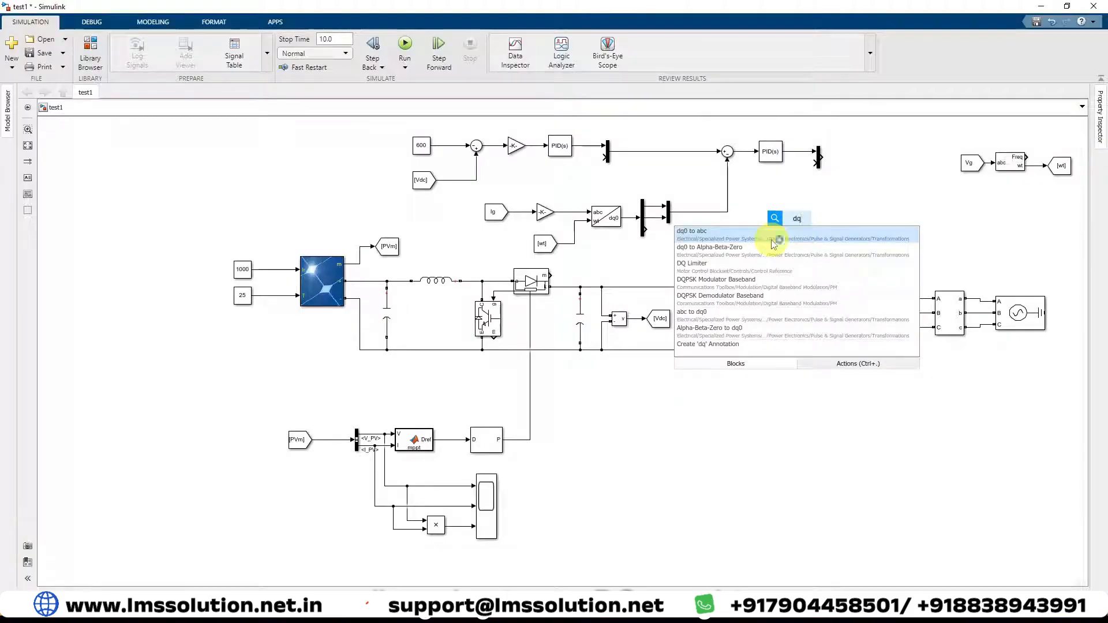
pyautogui.click(772, 241)
pyautogui.moveTo(796, 224); pyautogui.dragTo(850, 164)
pyautogui.moveTo(542, 247); pyautogui.dragTo(837, 166)
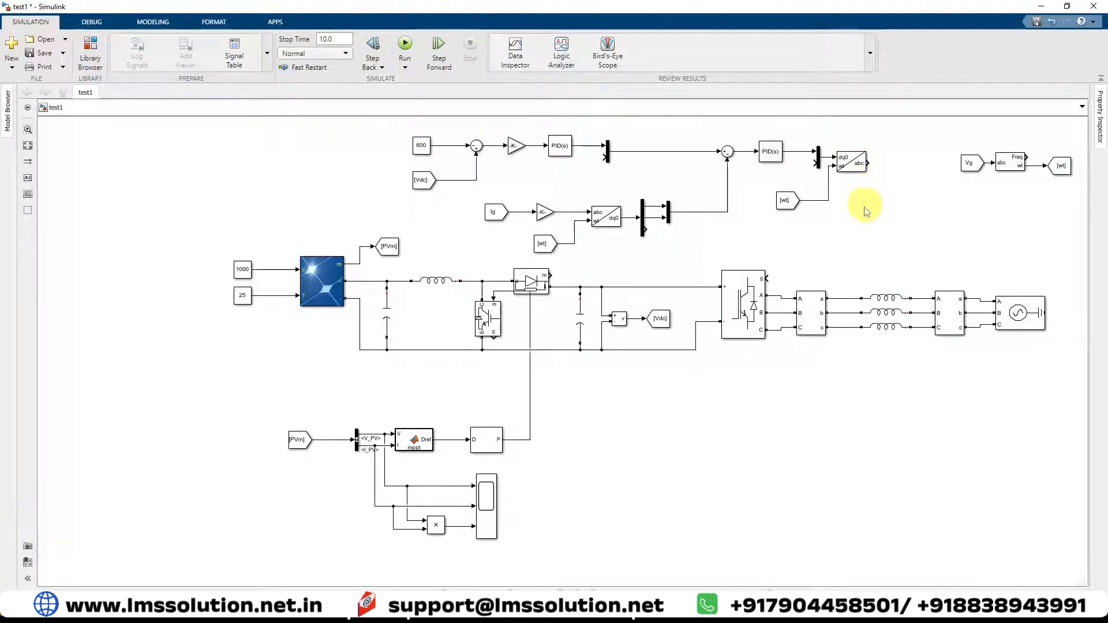
# Step: Add a PWM Generator (2-Level) block, rotate it 180 degrees, and connect the dq0 to abc output to its Uref input
pyautogui.doubleClick(866, 248)
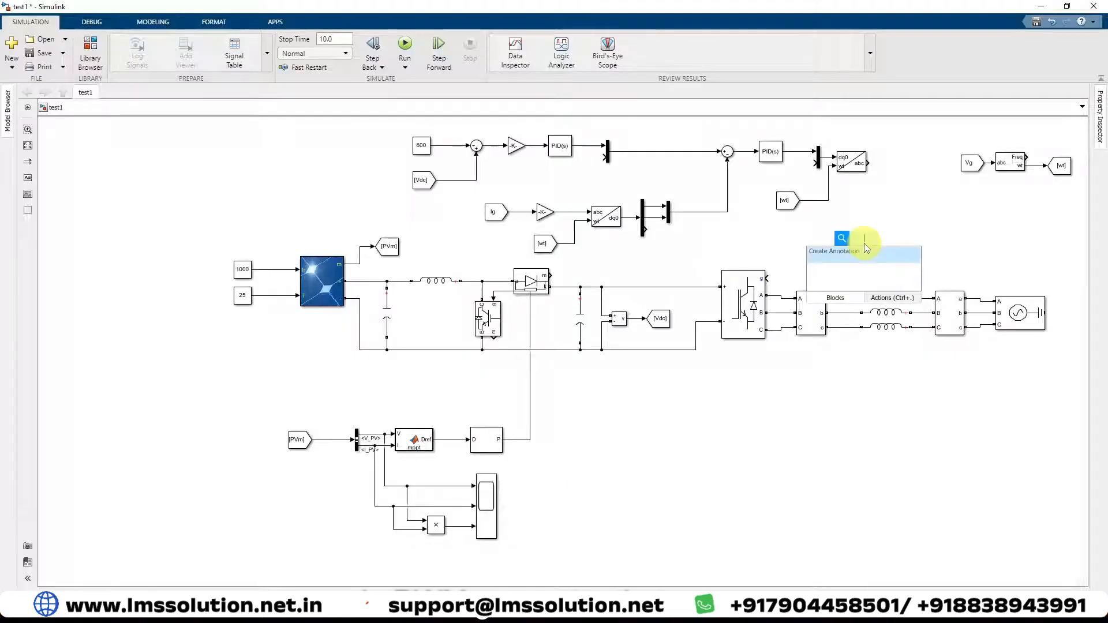
pyautogui.write('pwm')
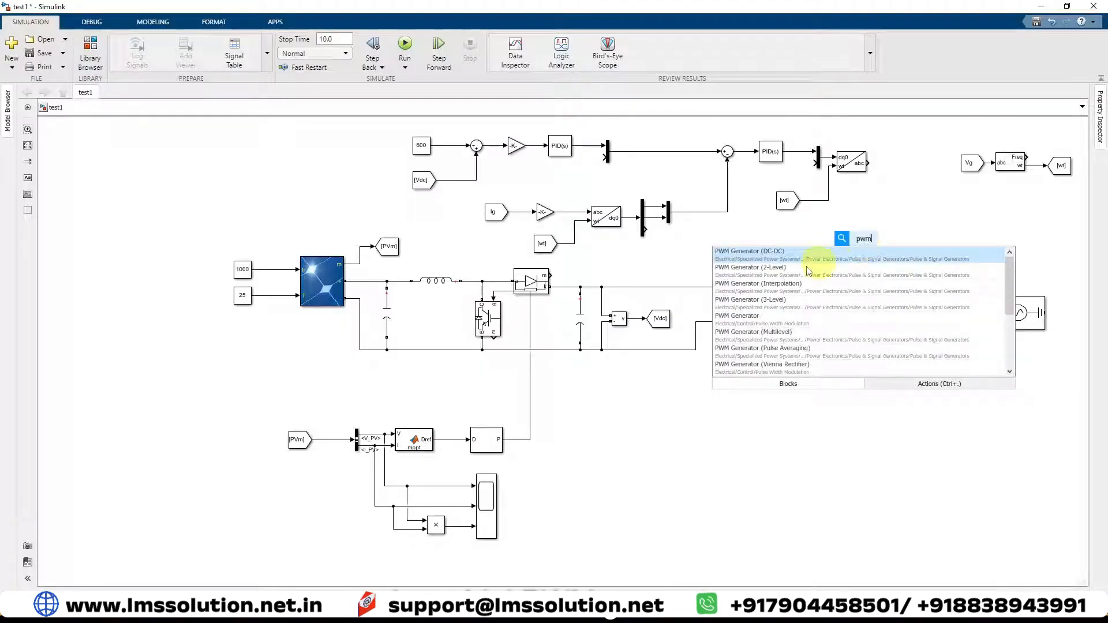
pyautogui.click(755, 275)
pyautogui.hotkey('ctrl', 'r')
pyautogui.hotkey('ctrl', 'r')
pyautogui.moveTo(884, 245); pyautogui.dragTo(886, 224)
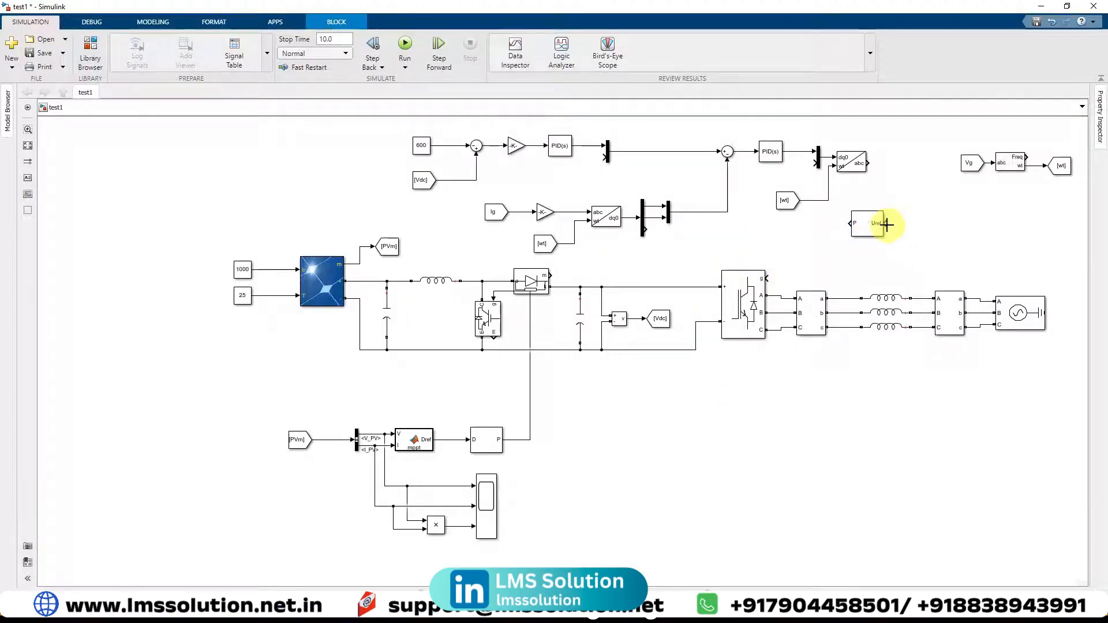
pyautogui.moveTo(869, 164); pyautogui.dragTo(884, 223)
# Step: Set the PWM generator's carrier frequency to 1000 Hz and connect its P output to the inverter's gate input
pyautogui.doubleClick(866, 225)
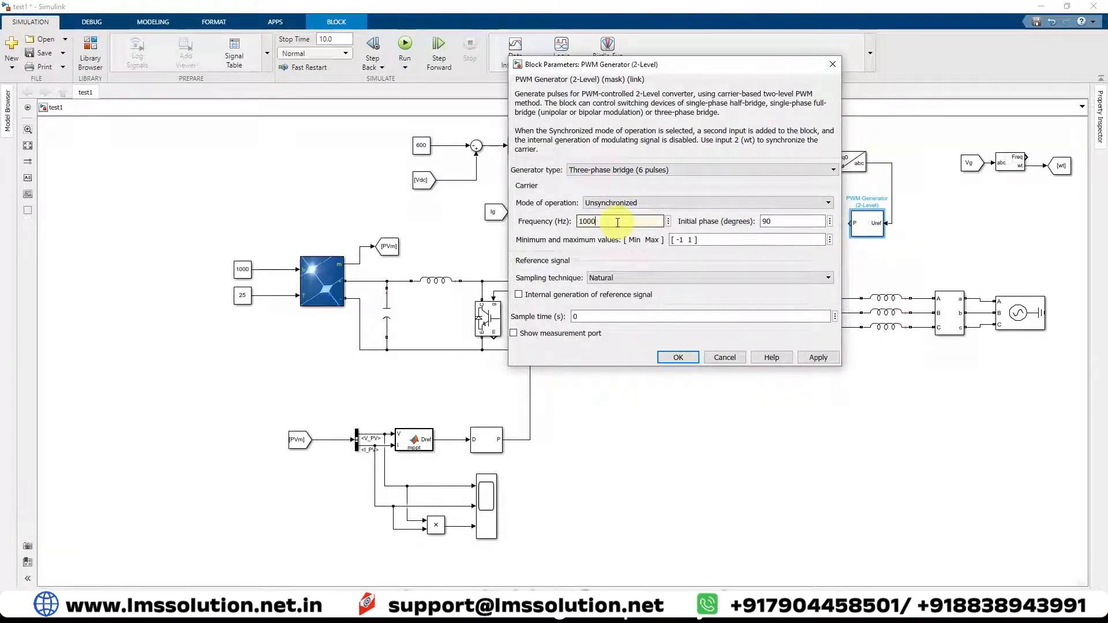
pyautogui.click(846, 229)
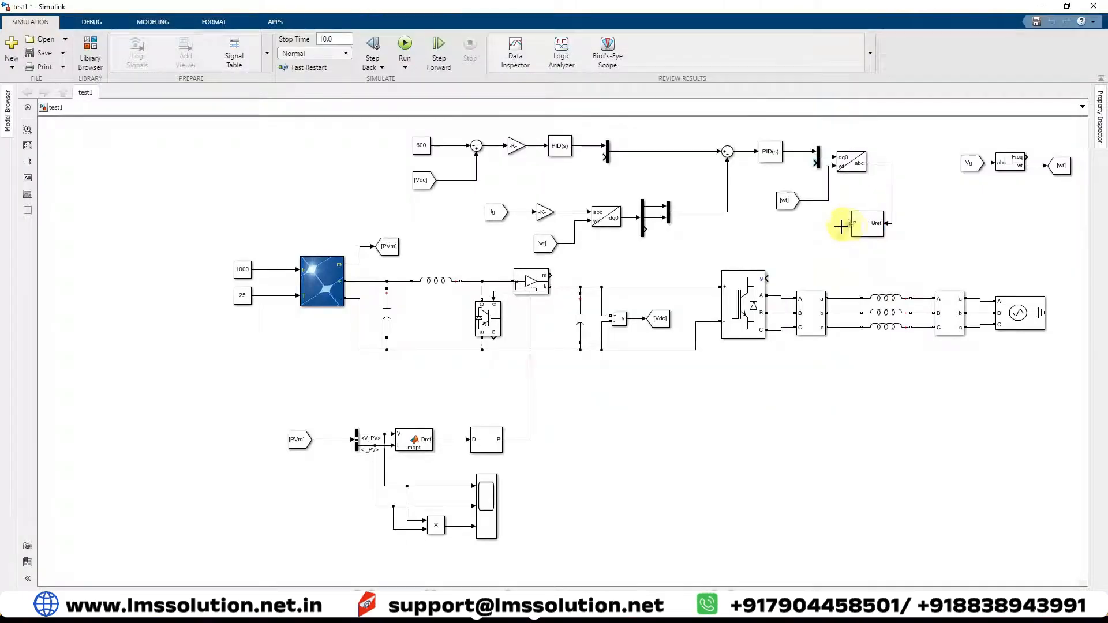
pyautogui.moveTo(850, 224); pyautogui.dragTo(768, 279)
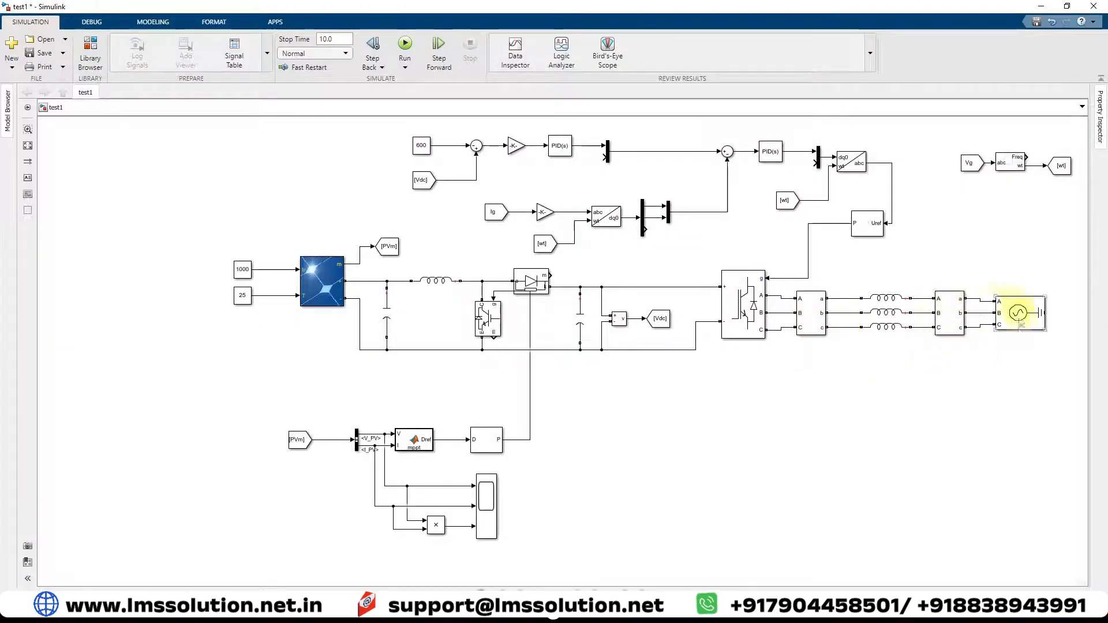
# Step: Copy the Vg and Ig From blocks to the free area below the inverter and duplicate the pair beneath them
pyautogui.moveTo(967, 163); pyautogui.dragTo(772, 394)
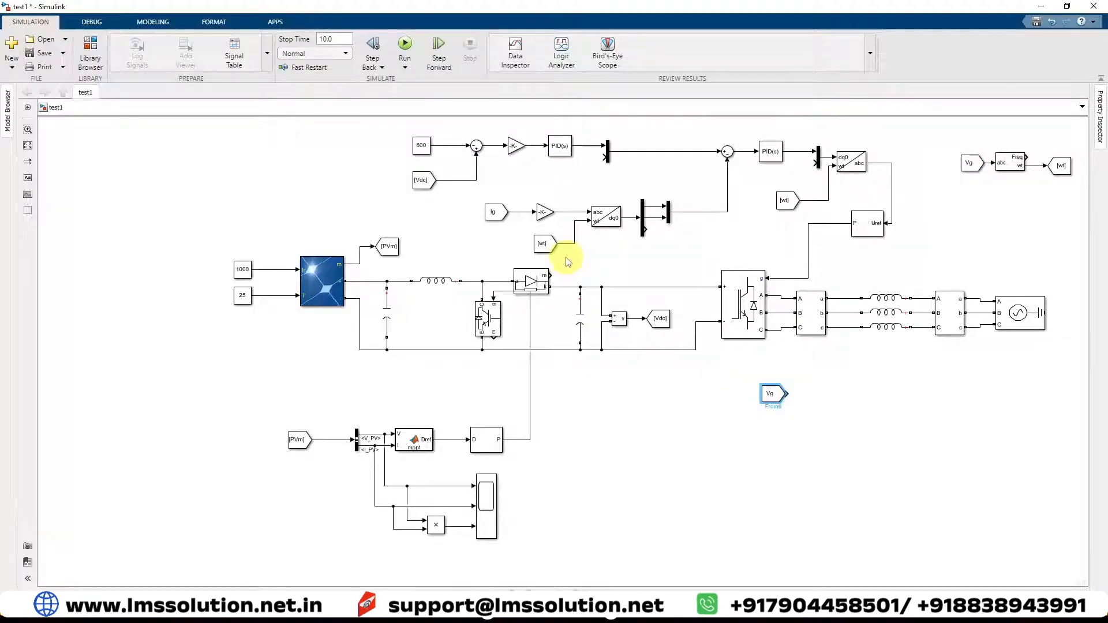
pyautogui.moveTo(494, 213); pyautogui.dragTo(776, 432)
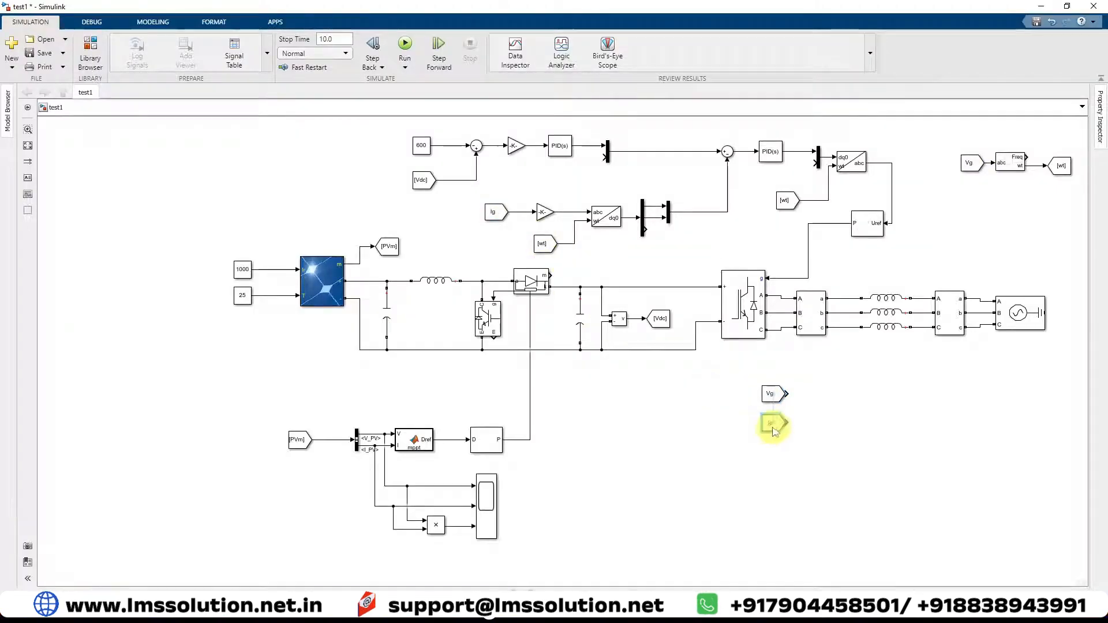
pyautogui.moveTo(770, 394); pyautogui.dragTo(770, 464)
# Step: Set the goto tags of the two lower From blocks to Vin and Iin
pyautogui.doubleClick(770, 461)
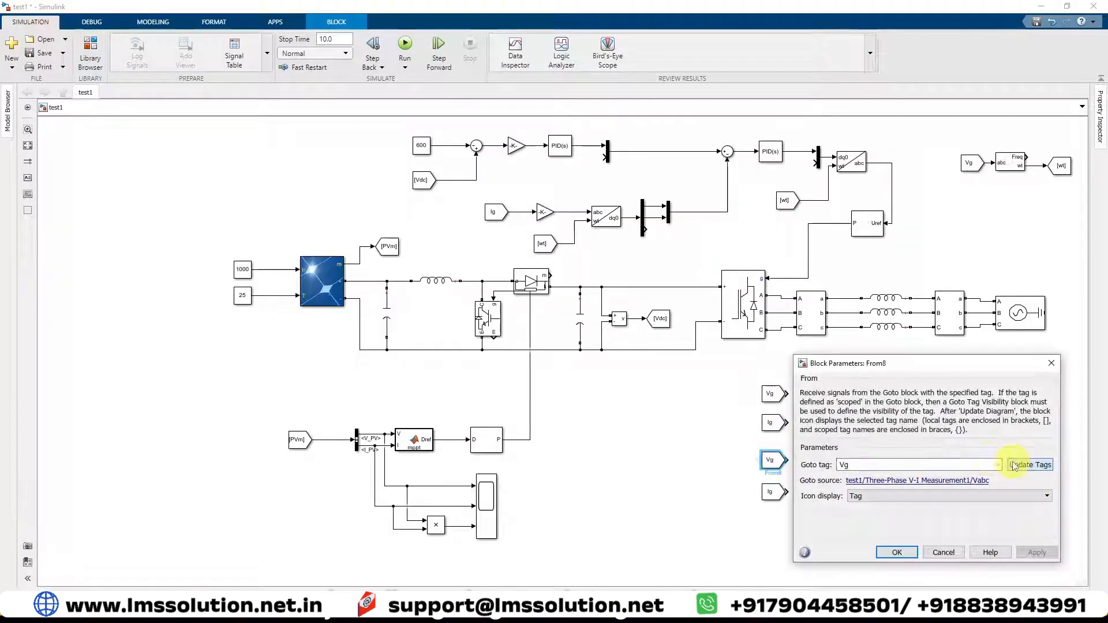
pyautogui.click(991, 466)
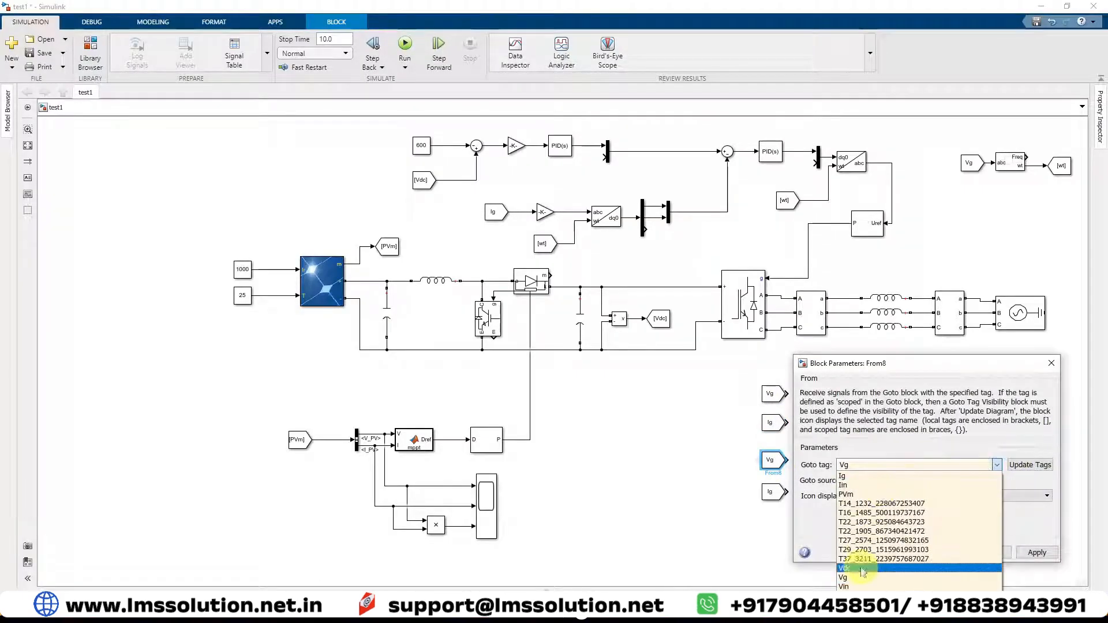
pyautogui.click(860, 586)
pyautogui.click(898, 552)
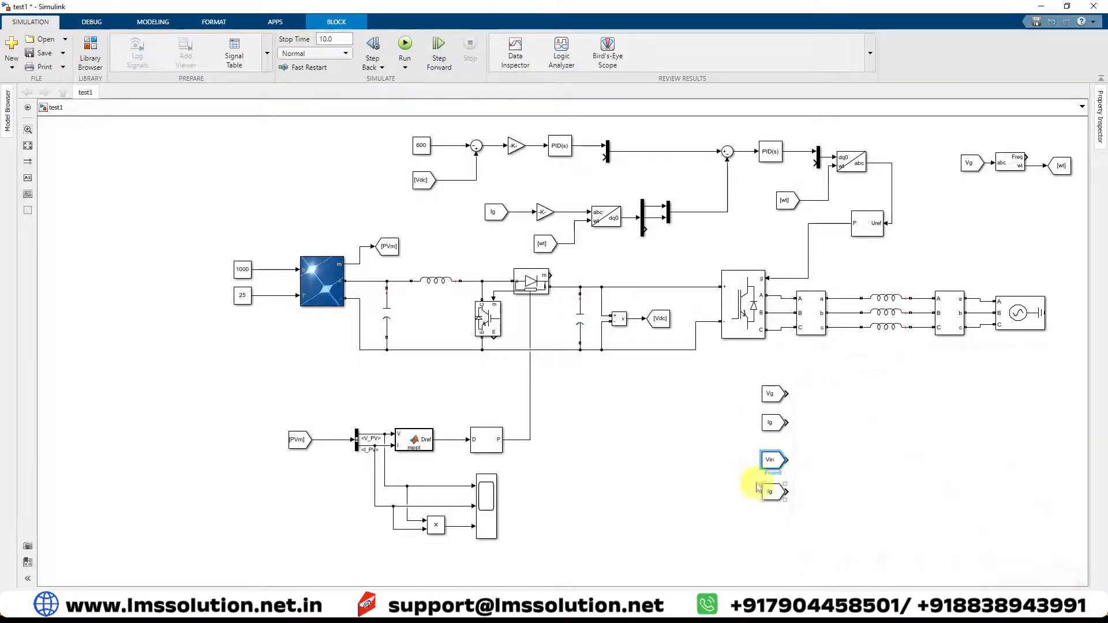
pyautogui.doubleClick(773, 492)
pyautogui.click(996, 497)
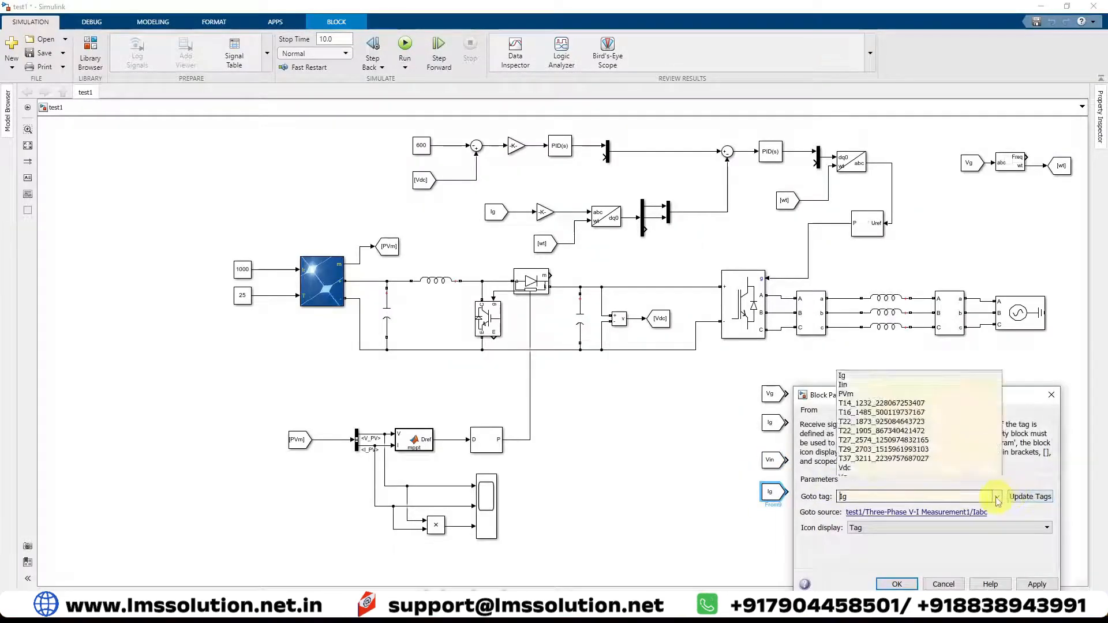
pyautogui.click(850, 376)
pyautogui.click(897, 584)
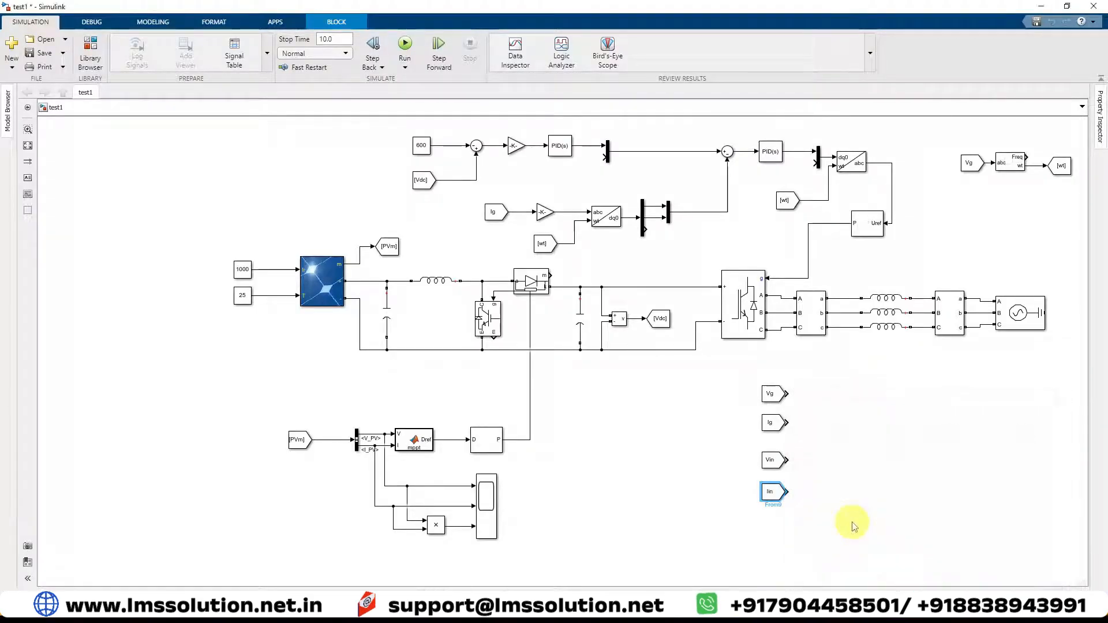
# Step: Add a Scope beside the four From blocks and configure it with 4 input ports in a four-row, single-column layout
pyautogui.doubleClick(857, 458)
pyautogui.write('scope')
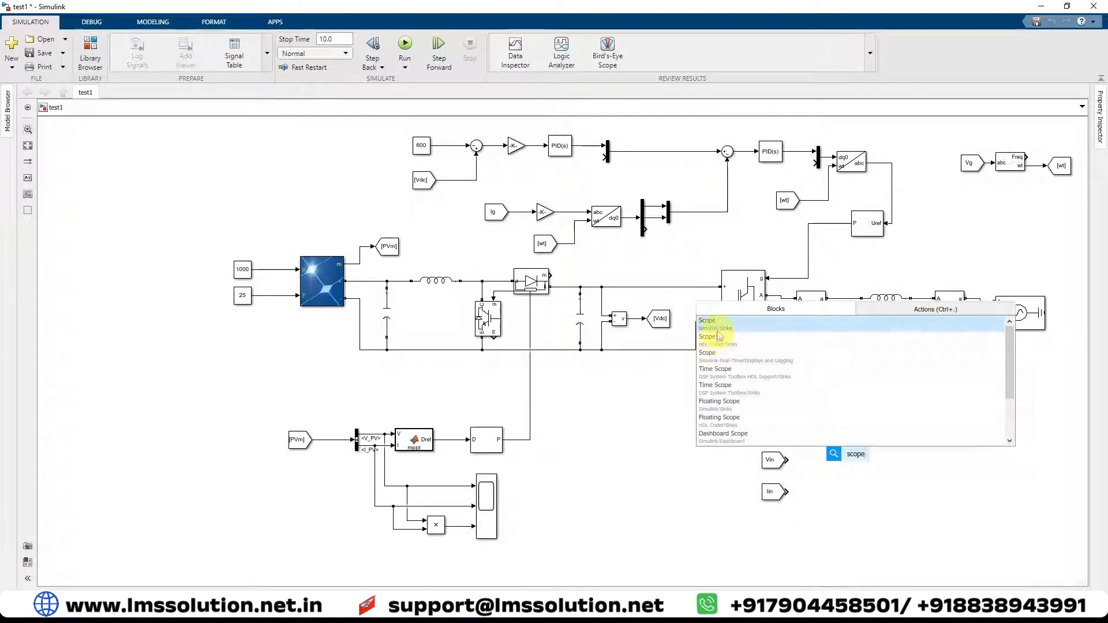
pyautogui.click(719, 337)
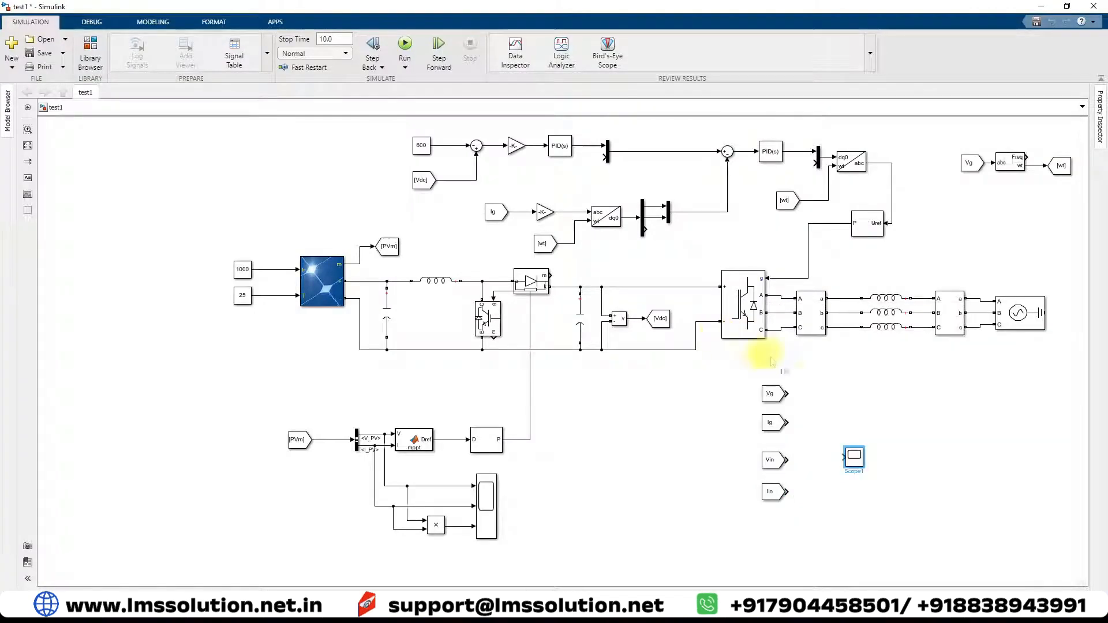
pyautogui.doubleClick(853, 457)
pyautogui.click(450, 166)
pyautogui.click(459, 193)
pyautogui.doubleClick(541, 277)
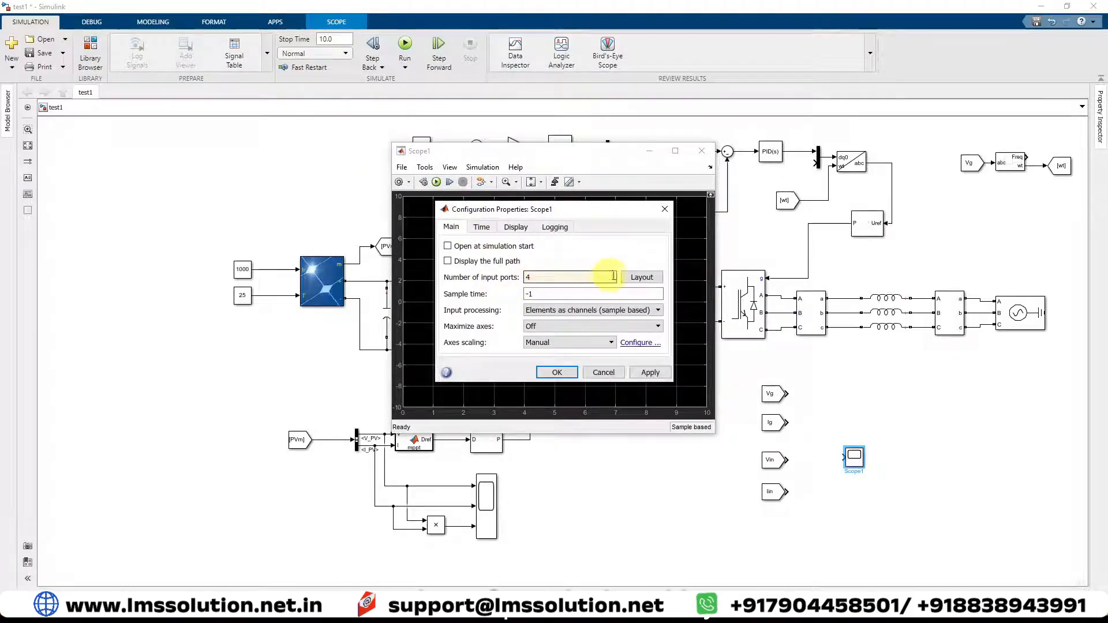
pyautogui.click(642, 277)
pyautogui.click(695, 342)
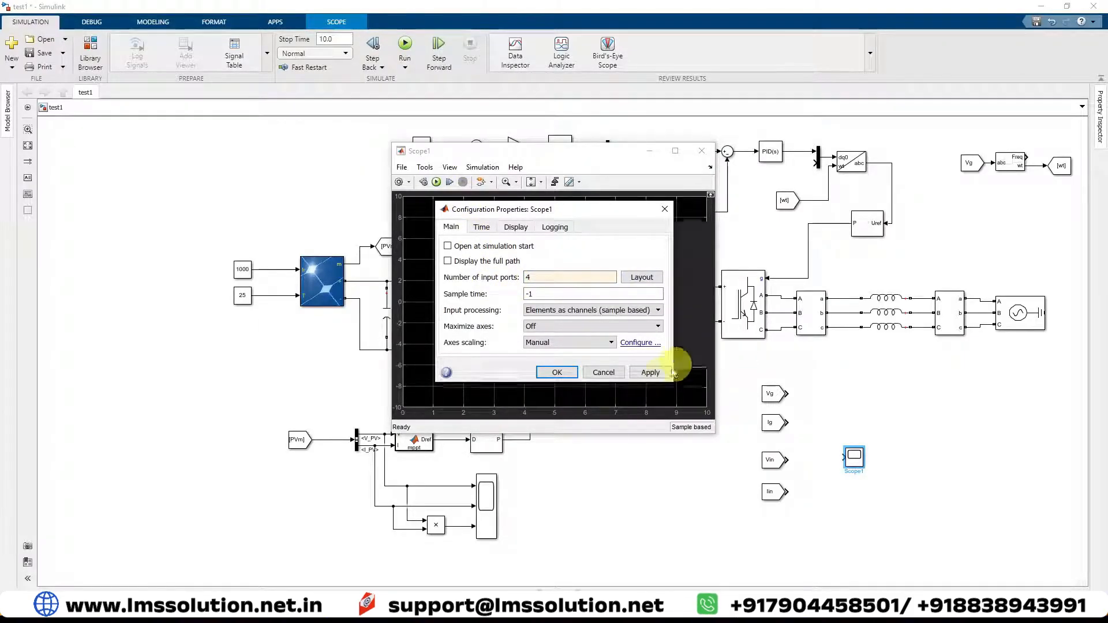
pyautogui.click(650, 373)
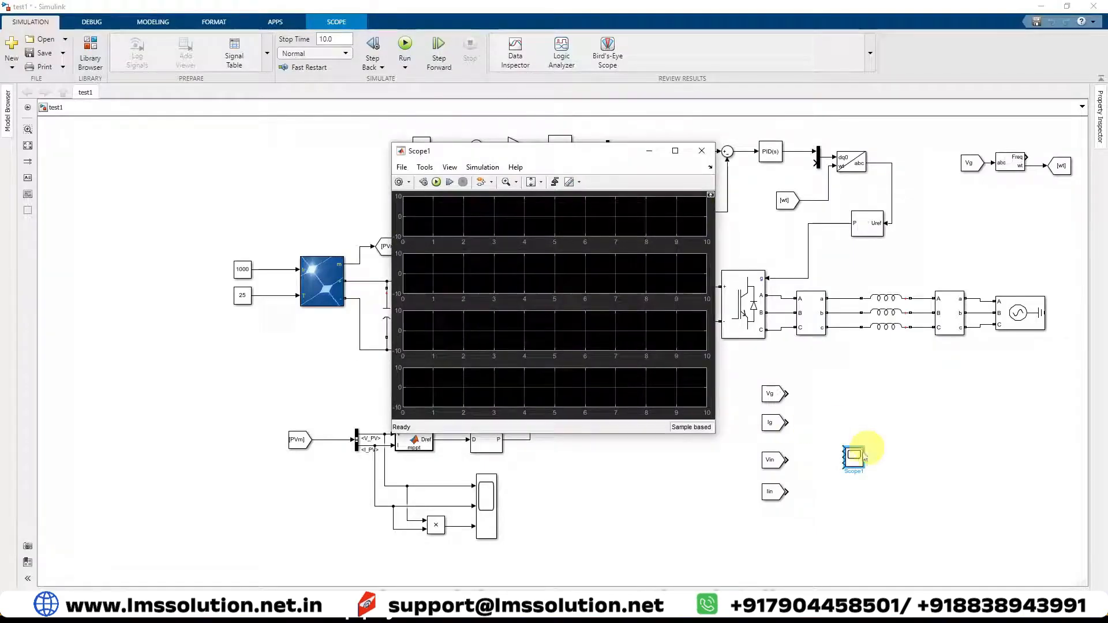
# Step: Reposition and enlarge the four-input scope, and connect the Vg, Ig, Vin and Iin From blocks to its inputs in that order
pyautogui.click(857, 455)
pyautogui.moveTo(865, 447); pyautogui.dragTo(869, 408)
pyautogui.moveTo(788, 393); pyautogui.dragTo(849, 408)
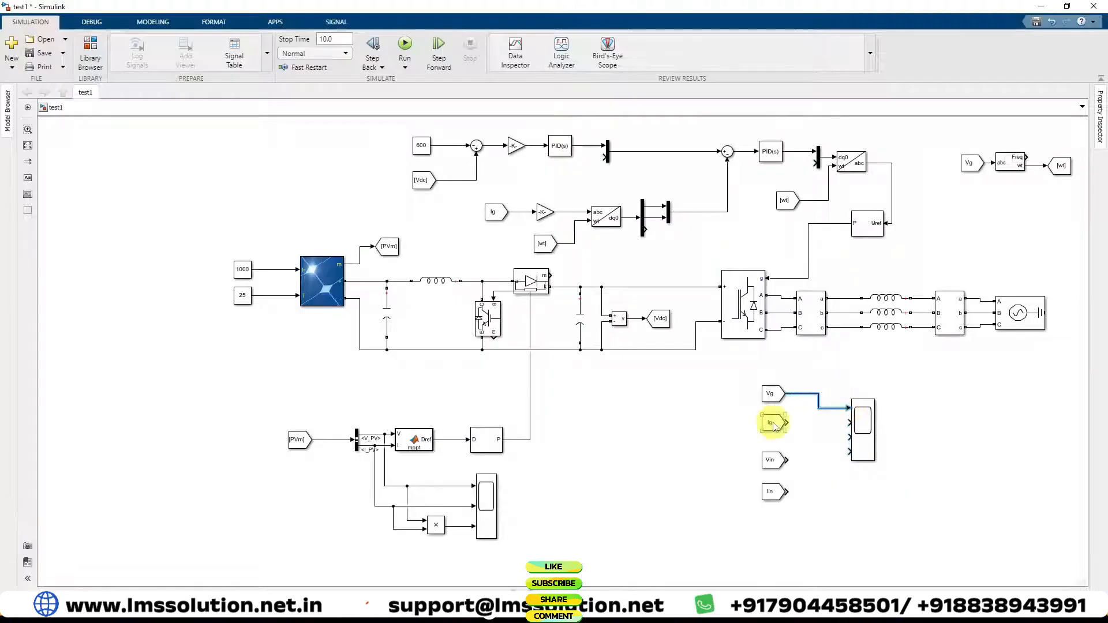
pyautogui.moveTo(786, 423); pyautogui.dragTo(848, 423)
pyautogui.click(775, 464)
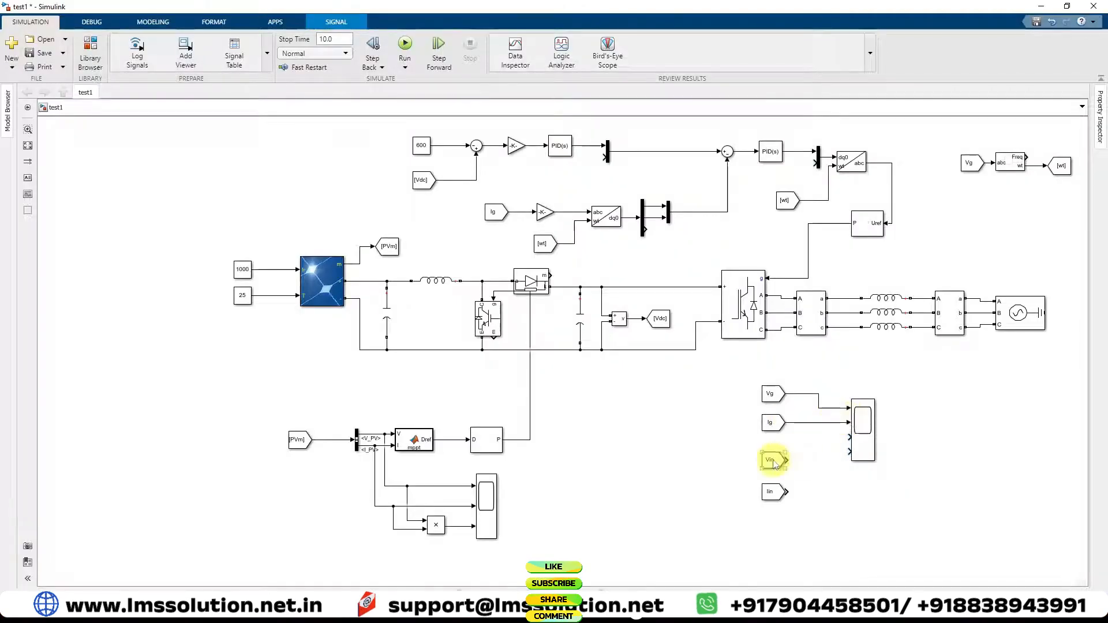
pyautogui.moveTo(788, 462); pyautogui.dragTo(847, 437)
pyautogui.moveTo(788, 490); pyautogui.dragTo(850, 450)
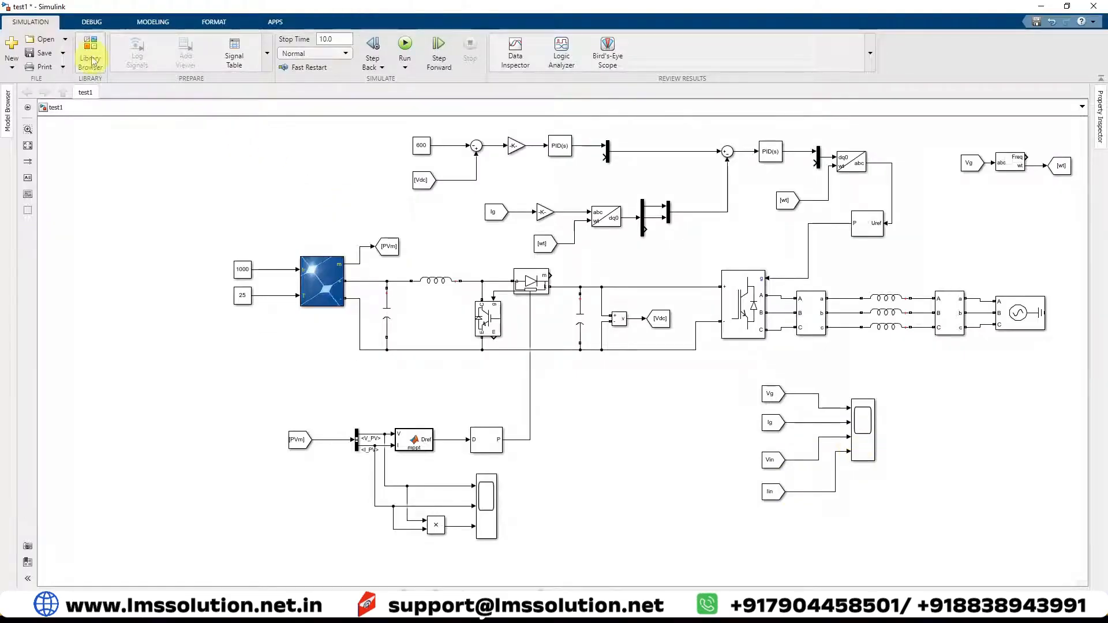
# Step: Add a Power (Positive-Sequence) block from the Control & Measurements library and connect its Vabc and Iabc inputs to the Vg and Ig signals
pyautogui.click(91, 58)
pyautogui.scroll(-10, 366, 300)
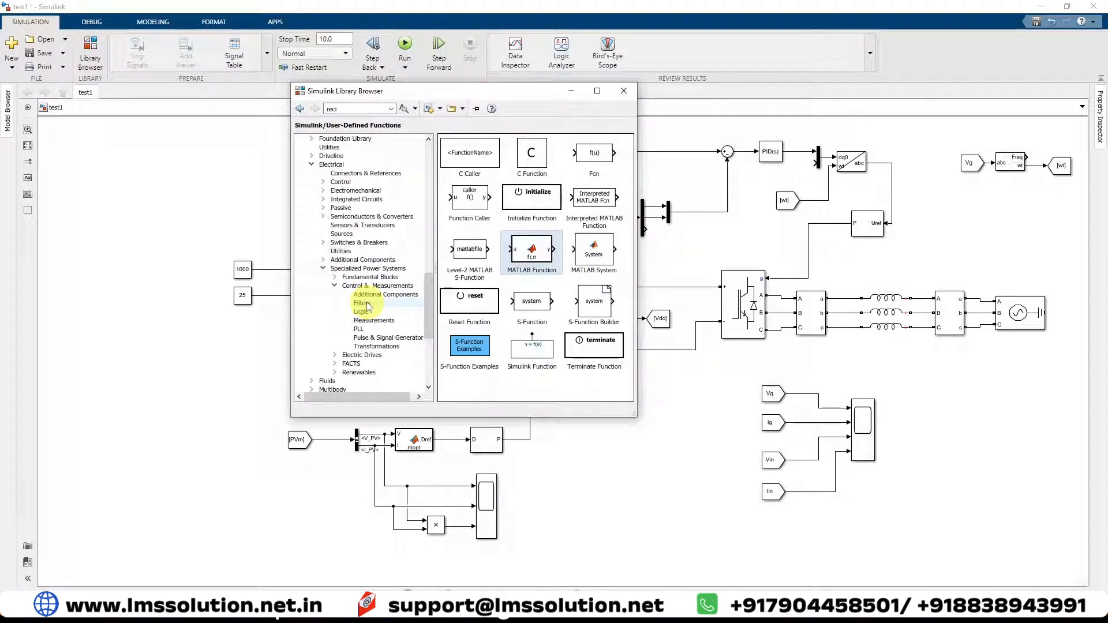
pyautogui.click(375, 321)
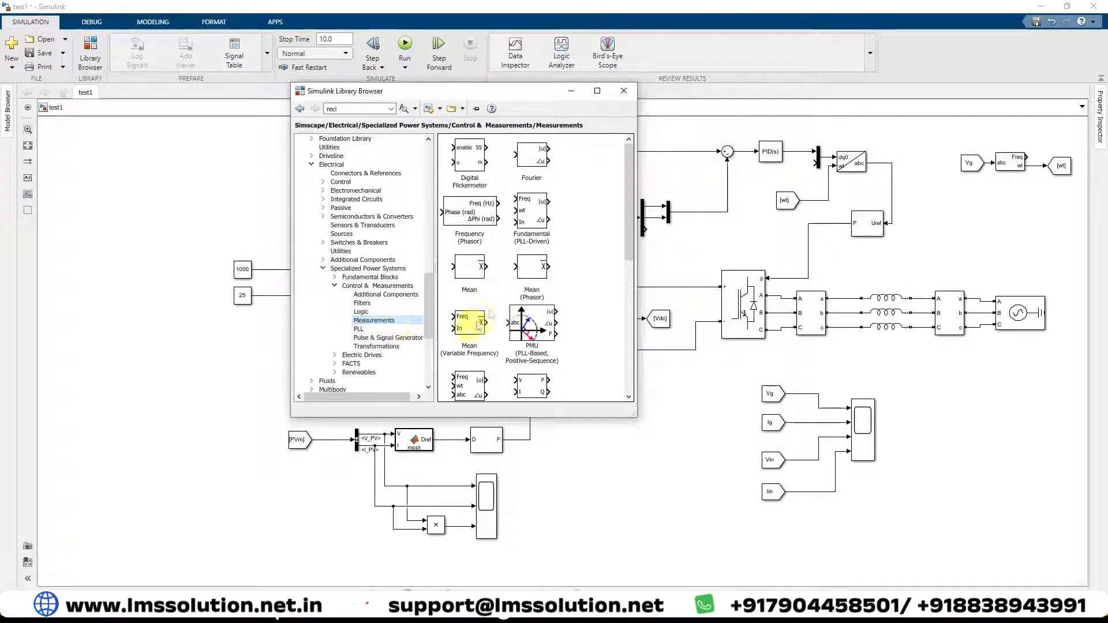
pyautogui.scroll(-5, 490, 312)
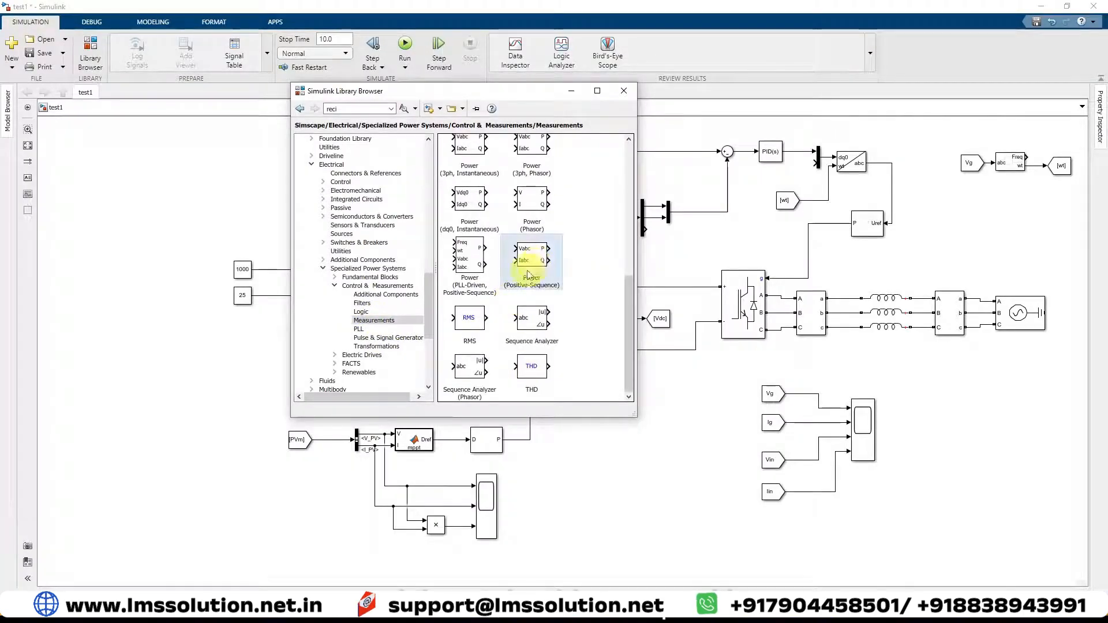
pyautogui.doubleClick(527, 260)
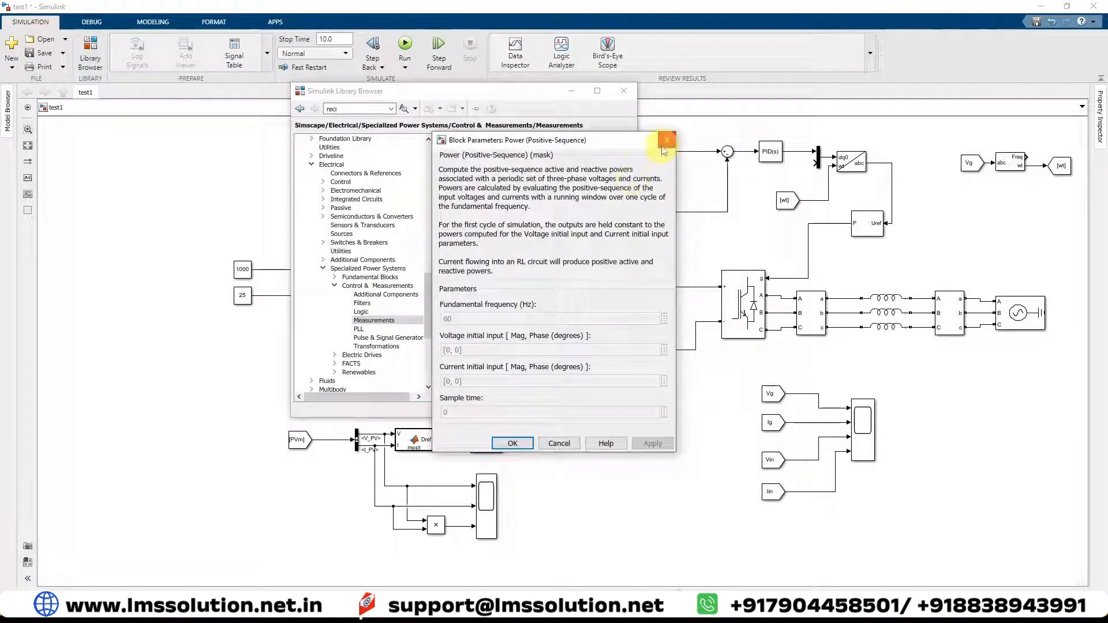
pyautogui.press('Escape')
pyautogui.moveTo(530, 255); pyautogui.dragTo(819, 394)
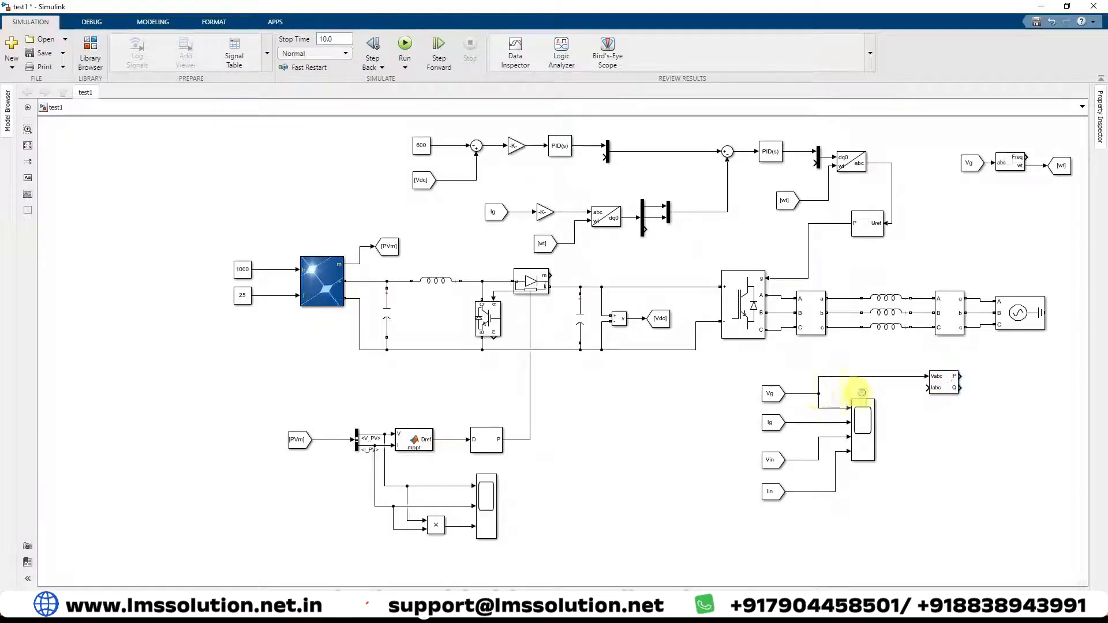
pyautogui.moveTo(926, 387)
pyautogui.mouseDown()
pyautogui.moveTo(848, 396)
pyautogui.moveTo(830, 420)
pyautogui.mouseUp()
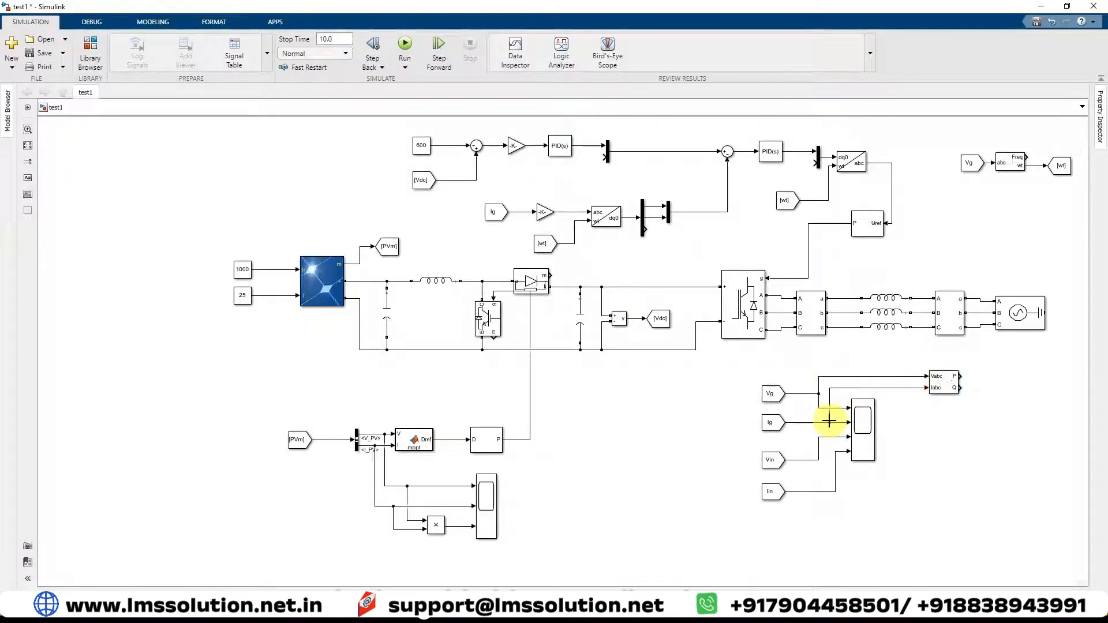
# Step: Duplicate the power measurement block below the scope and connect its Vabc and Iabc inputs to the Vin and Iin signals
pyautogui.doubleClick(953, 378)
pyautogui.click(885, 522)
pyautogui.click(765, 523)
pyautogui.moveTo(952, 386); pyautogui.dragTo(819, 408)
pyautogui.click(894, 498)
pyautogui.moveTo(910, 503); pyautogui.dragTo(840, 465)
# Step: Add another Scope between the two power blocks and configure it with 2 input ports in a two-row, single-column layout
pyautogui.doubleClick(965, 437)
pyautogui.write('scop')
pyautogui.press('Return')
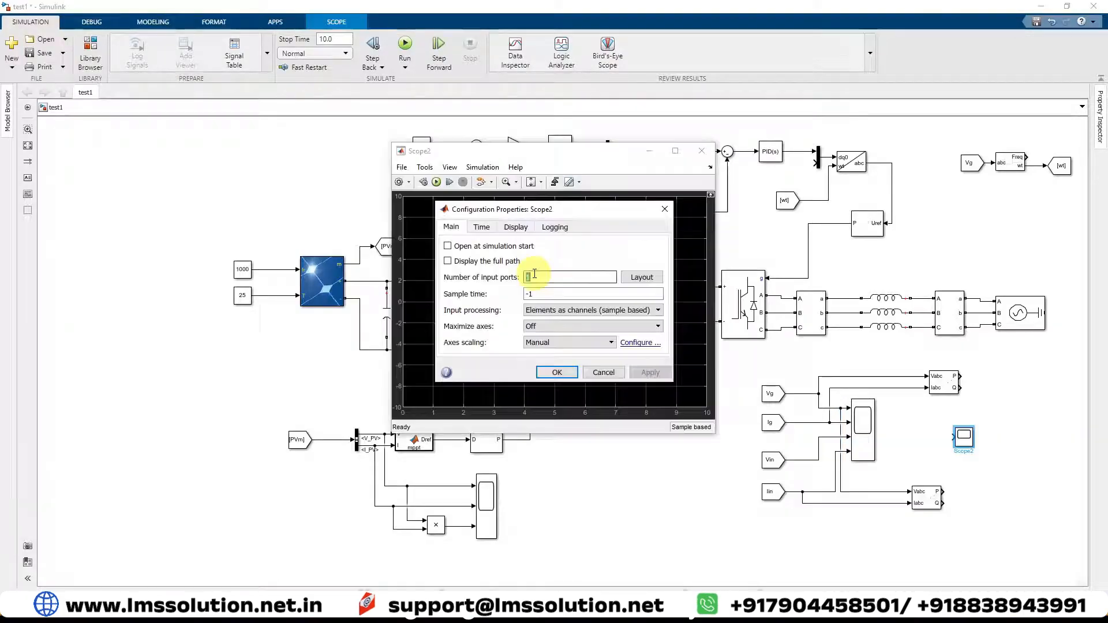
pyautogui.write('2')
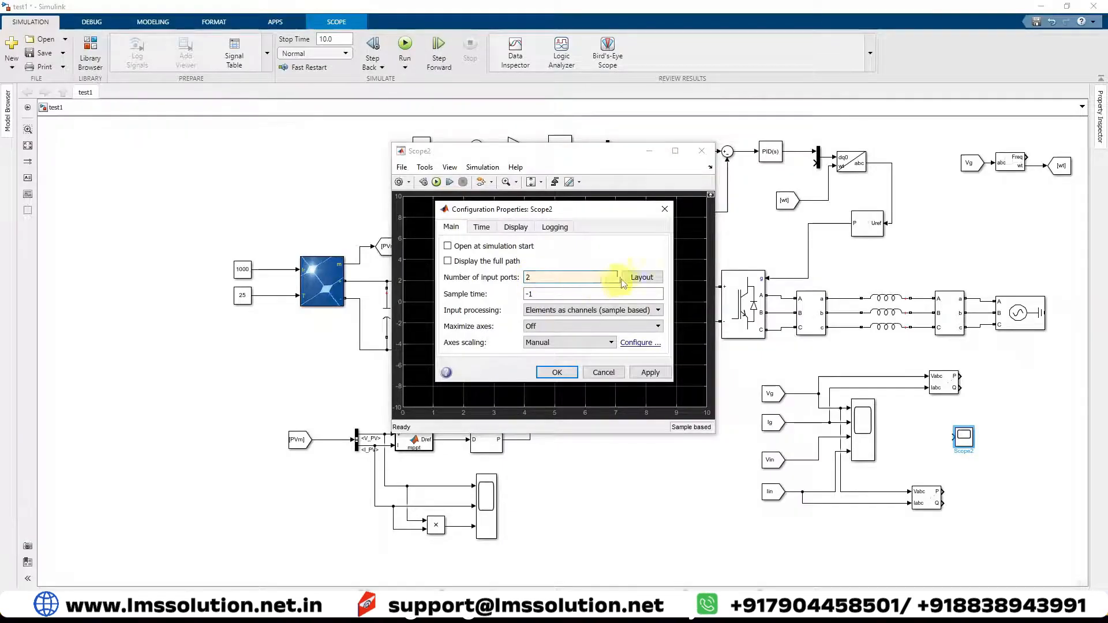
pyautogui.click(642, 277)
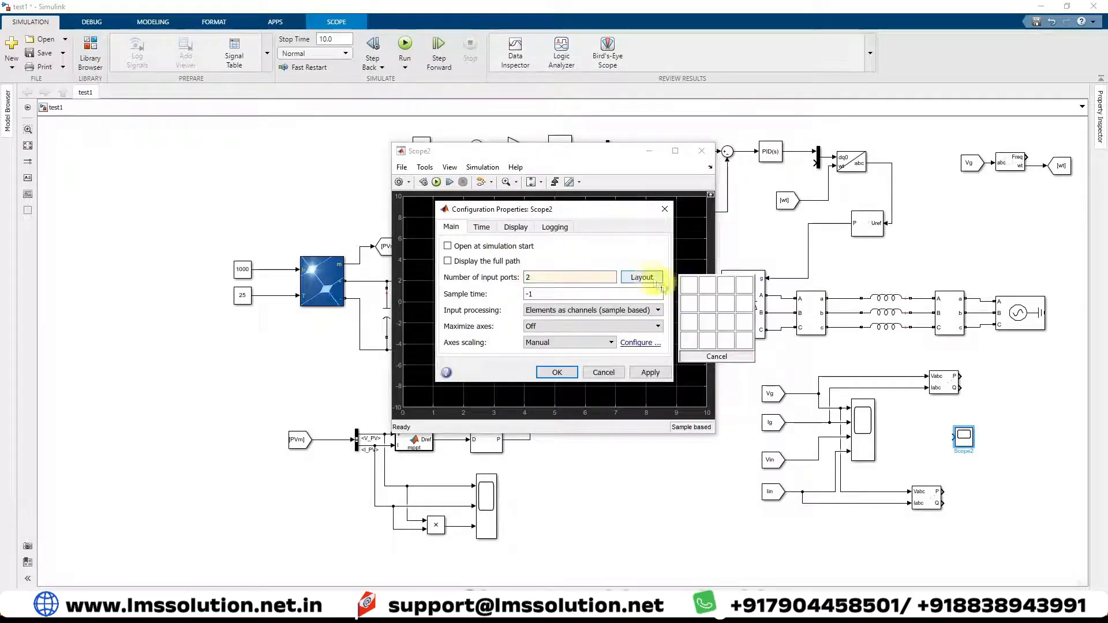
pyautogui.click(687, 303)
pyautogui.click(559, 372)
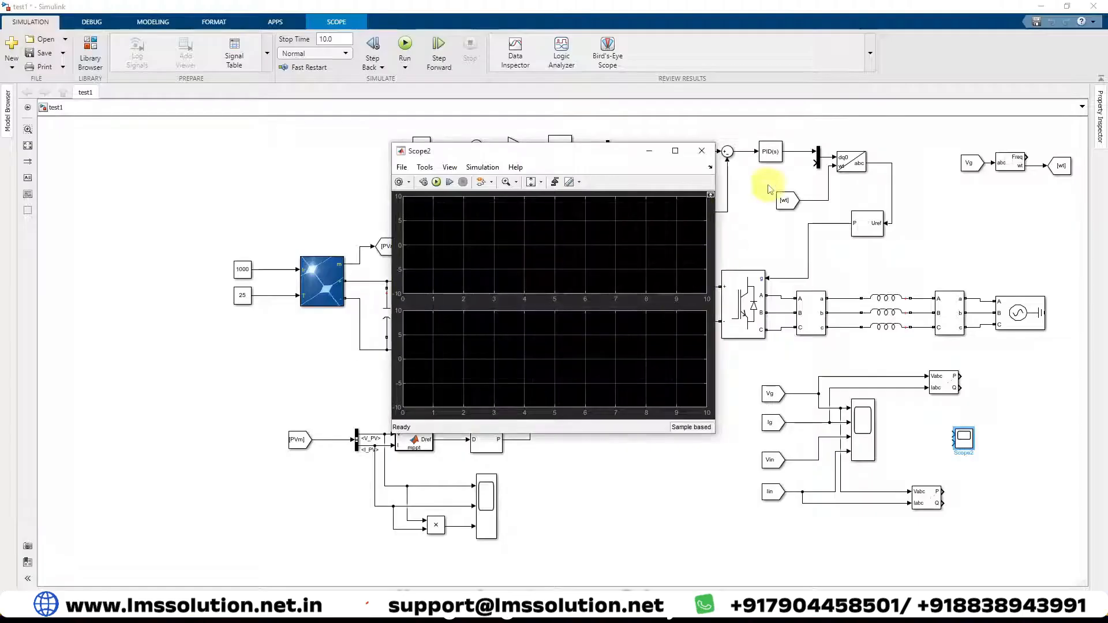
pyautogui.click(768, 189)
# Step: Move the two-input scope beyond the power blocks and connect the P output of each power block to it
pyautogui.moveTo(964, 438); pyautogui.dragTo(1028, 418)
pyautogui.moveTo(960, 377); pyautogui.dragTo(1017, 414)
pyautogui.moveTo(945, 491); pyautogui.dragTo(1017, 423)
# Step: Add a powergui block and place it in the free area below the PV array's irradiance and temperature inputs
pyautogui.doubleClick(199, 193)
pyautogui.write('power')
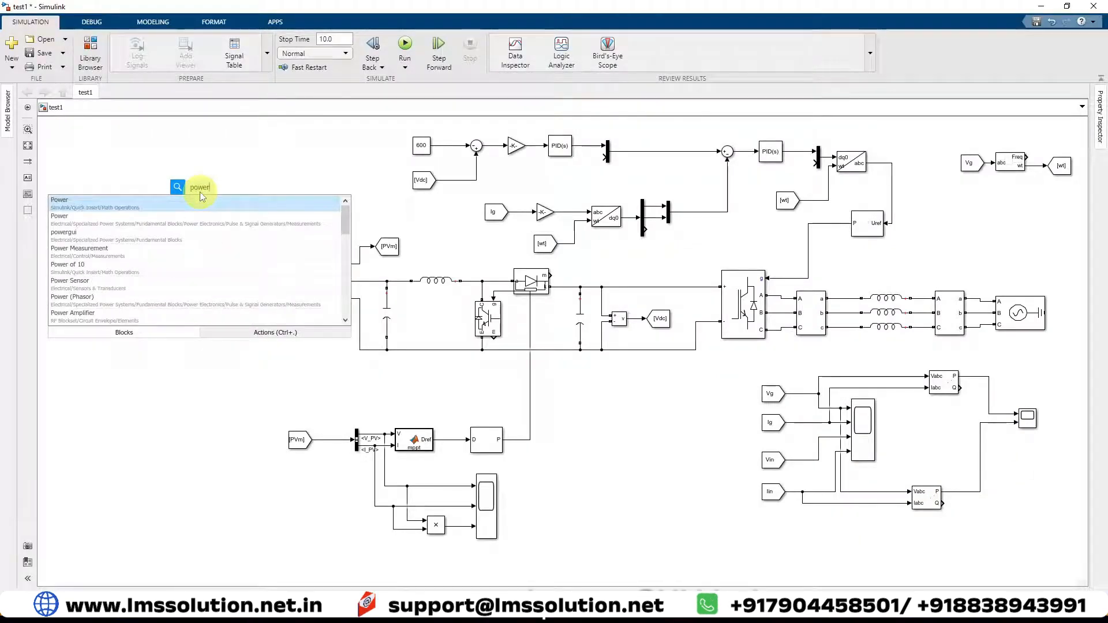
pyautogui.click(64, 232)
pyautogui.moveTo(199, 192); pyautogui.dragTo(243, 383)
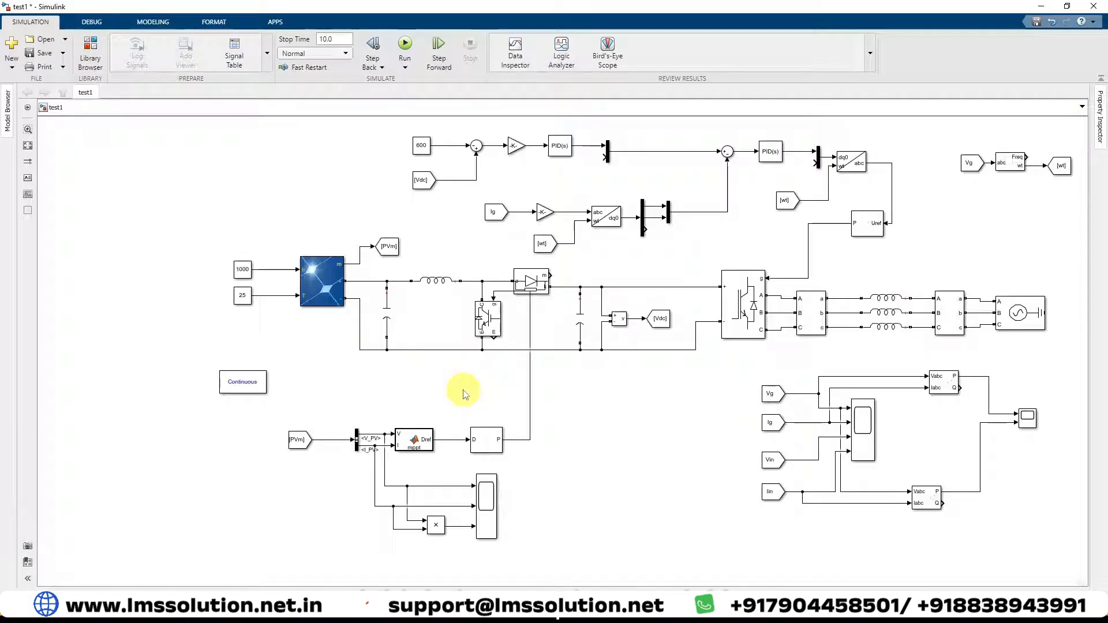
pyautogui.click(27, 146)
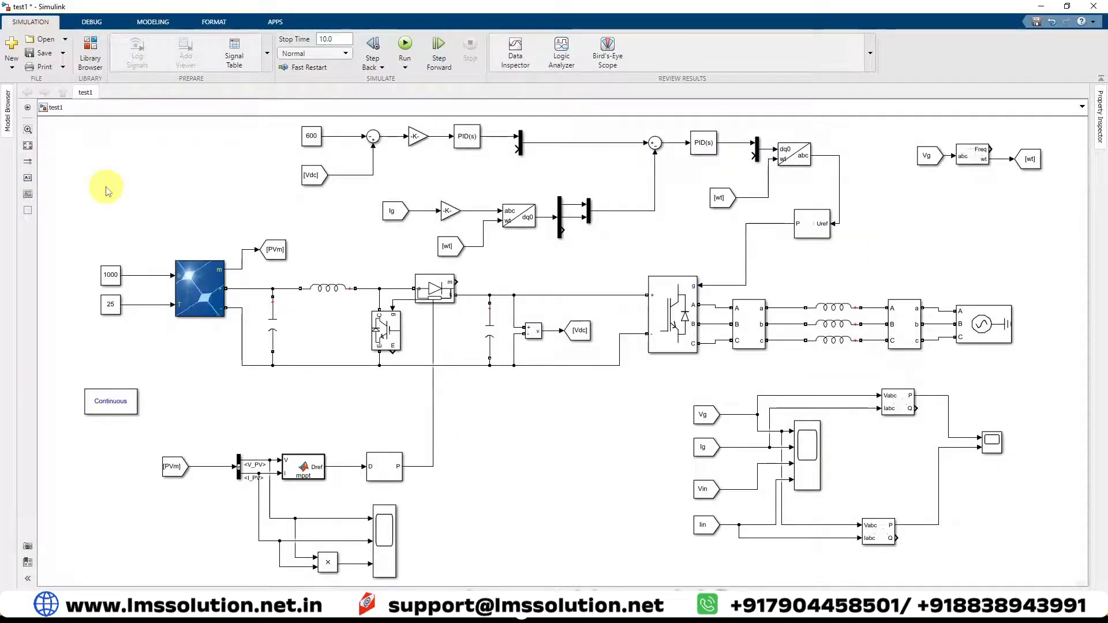
# Step: Save and run the model, and apply the suggested fix that makes the MATLAB Function block inherit the fastest discrete rate
pyautogui.click(41, 53)
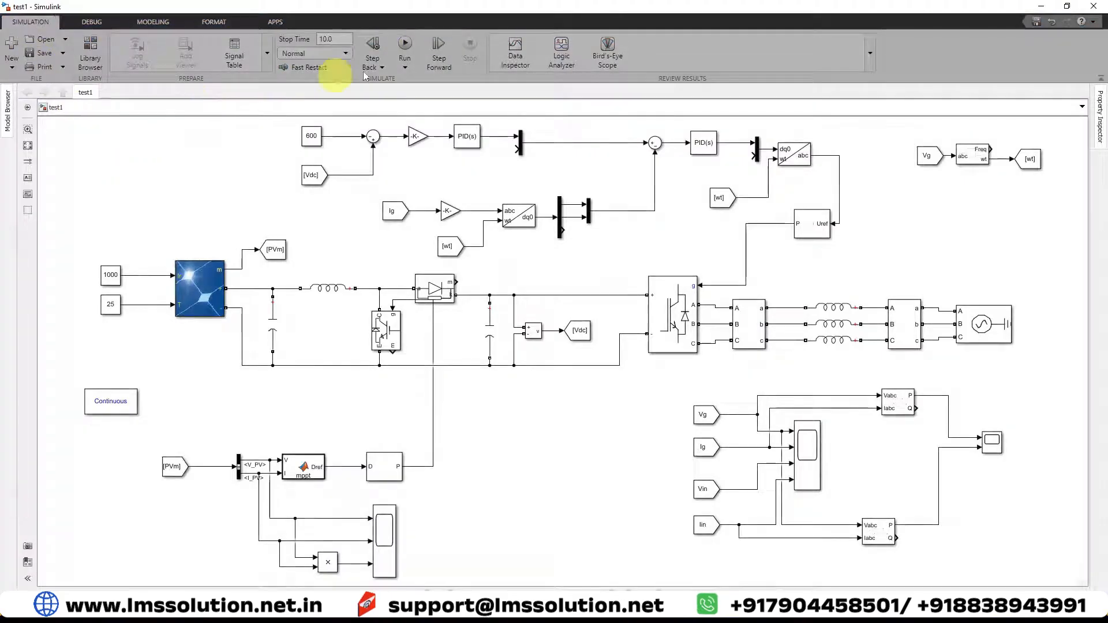
pyautogui.click(405, 44)
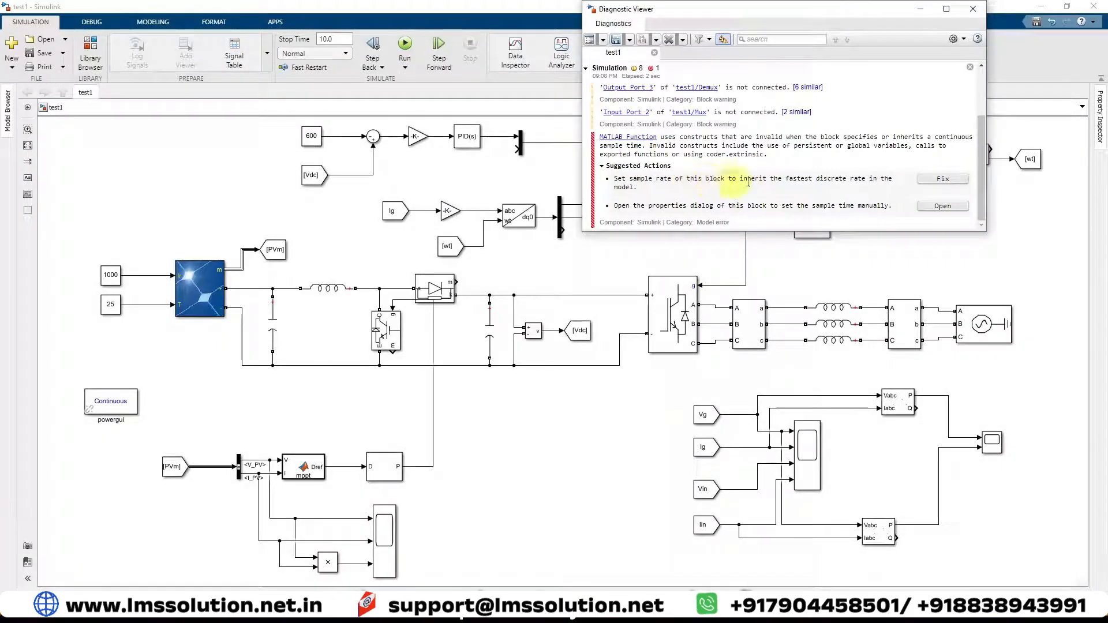
pyautogui.click(930, 181)
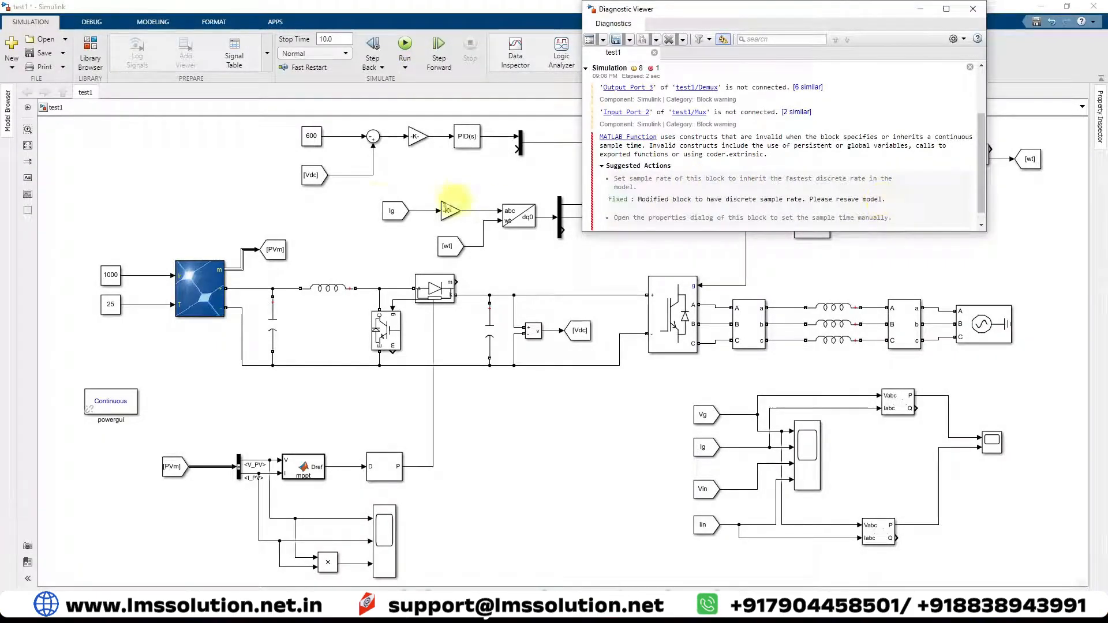
pyautogui.click(269, 208)
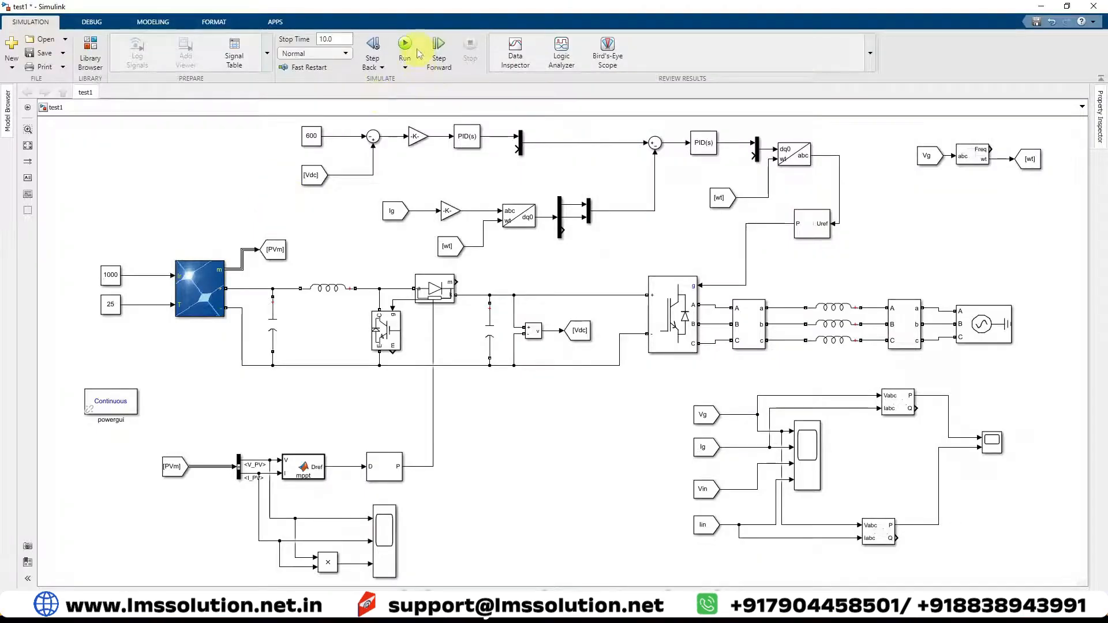
# Step: Add a Scope below the DC-link voltage measurement and connect it to the Vdc signal line
pyautogui.doubleClick(497, 398)
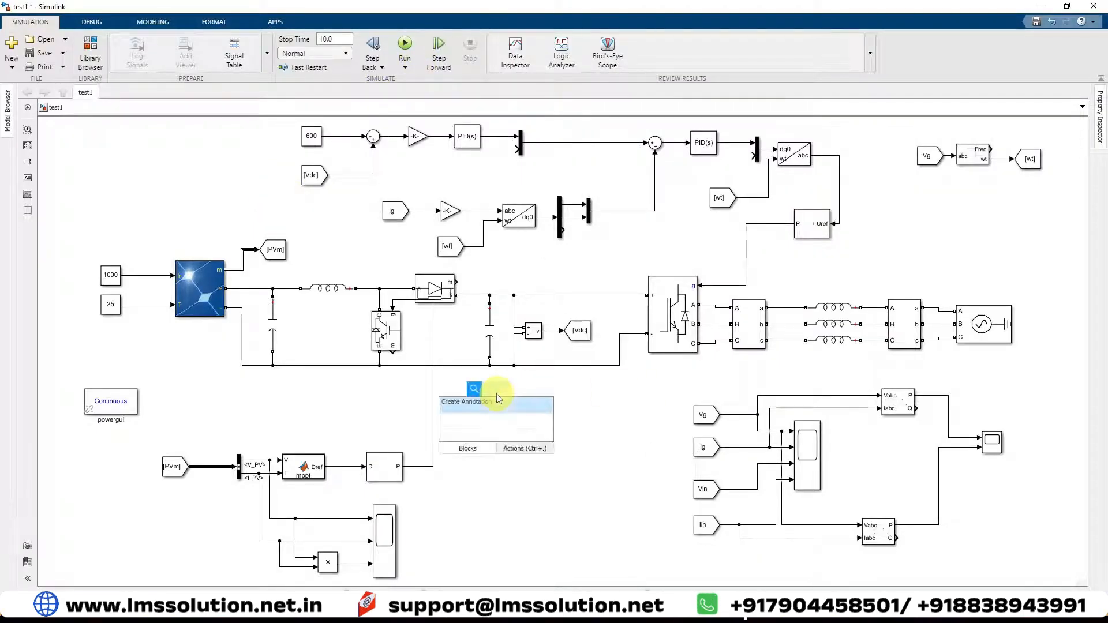
pyautogui.write('scop')
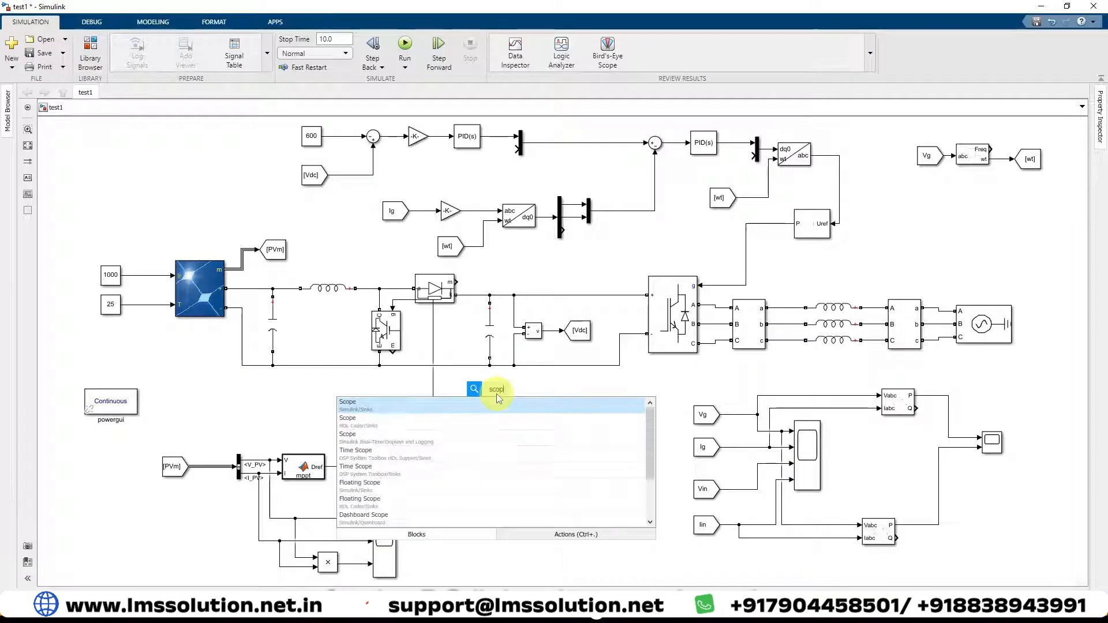
pyautogui.press('Return')
pyautogui.moveTo(497, 396)
pyautogui.mouseDown()
pyautogui.moveTo(589, 394)
pyautogui.moveTo(549, 371)
pyautogui.moveTo(554, 330)
pyautogui.mouseUp()
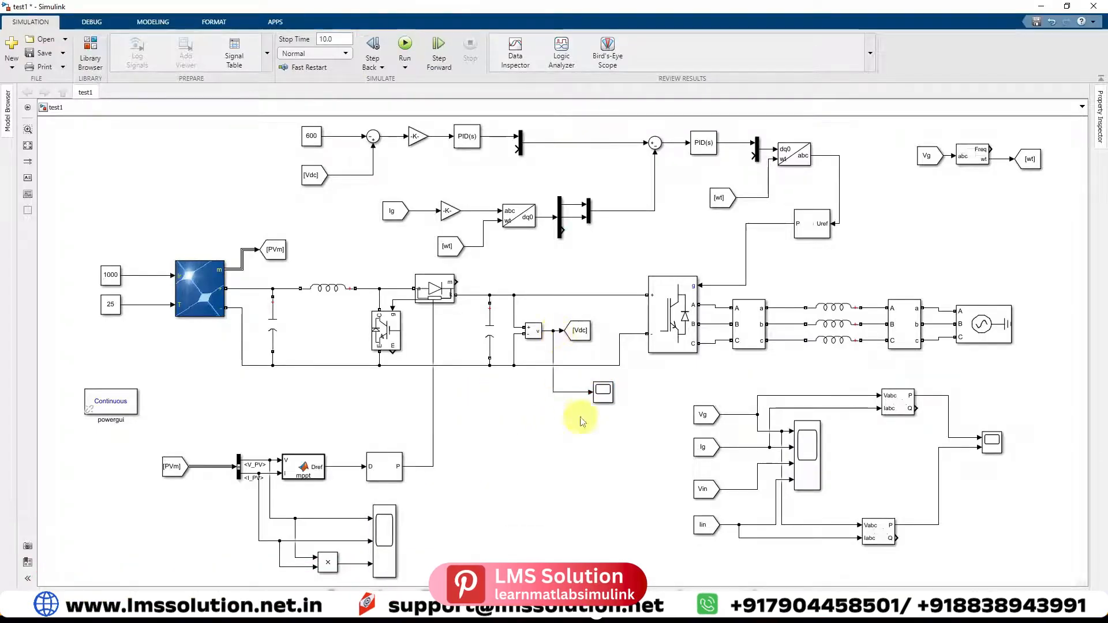
# Step: Copy the DC-link scope beside the PWM generator and wire it to the Uref signal instead of the P output
pyautogui.moveTo(599, 389); pyautogui.dragTo(746, 265)
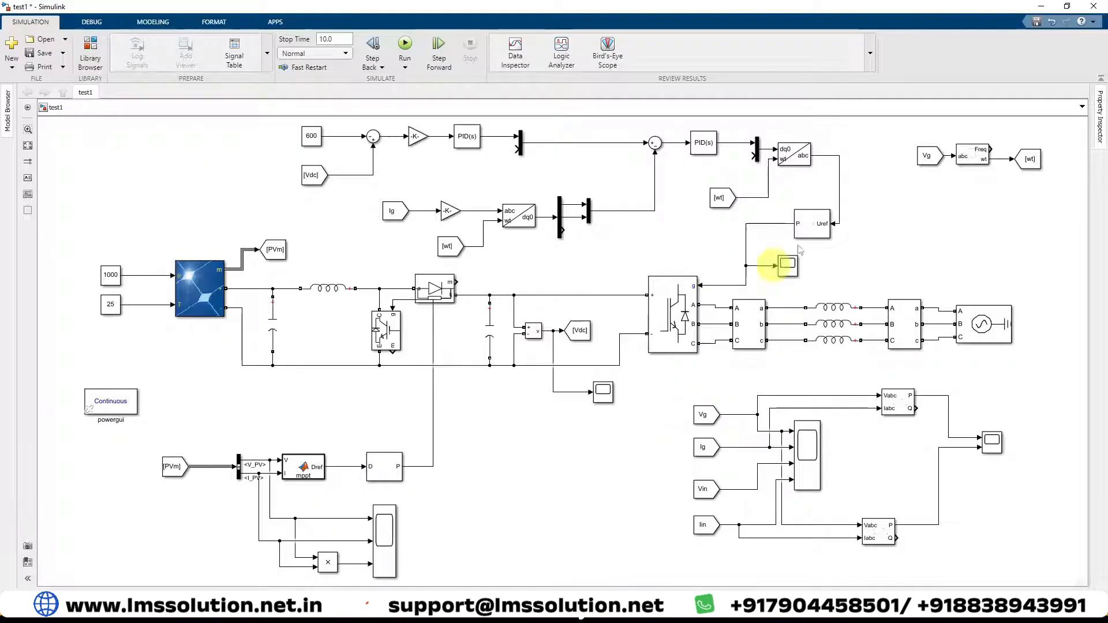
pyautogui.click(766, 266)
pyautogui.press('Delete')
pyautogui.moveTo(780, 266); pyautogui.dragTo(841, 198)
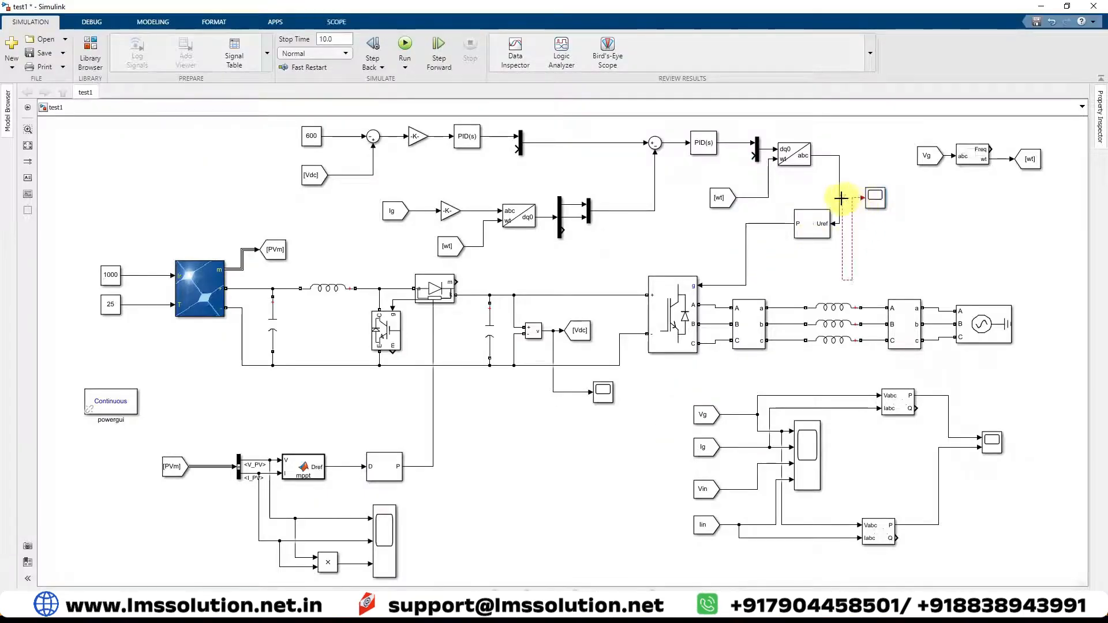
# Step: Copy the Uref scope above the boost converter's PWM block, wire it to the MPPT Dref output, and run the simulation
pyautogui.click(877, 198)
pyautogui.moveTo(877, 197); pyautogui.dragTo(366, 430)
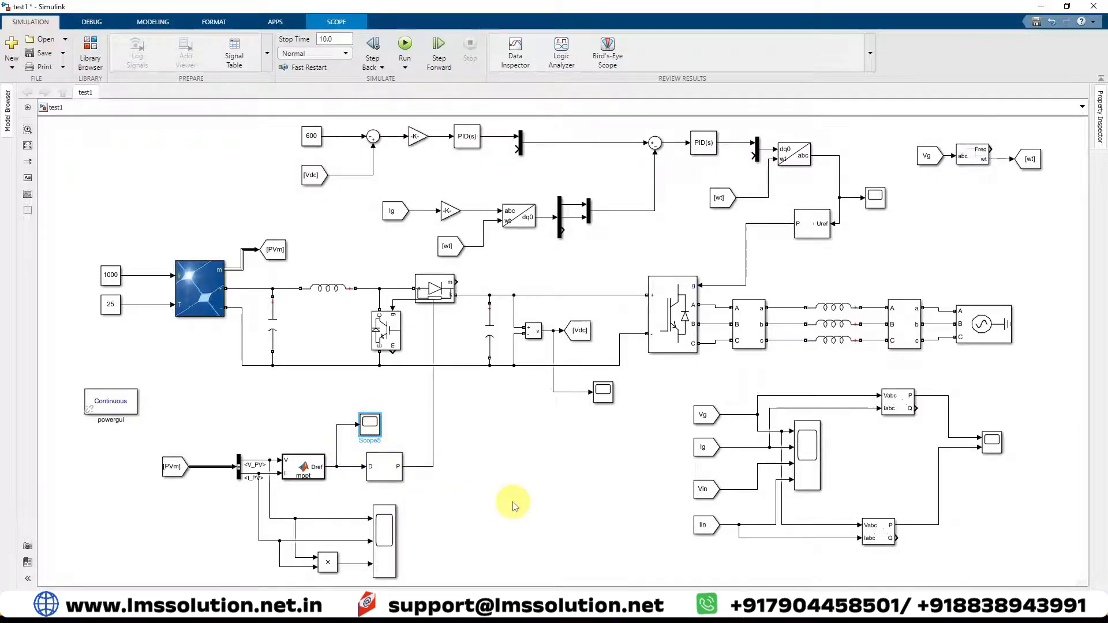
pyautogui.click(404, 45)
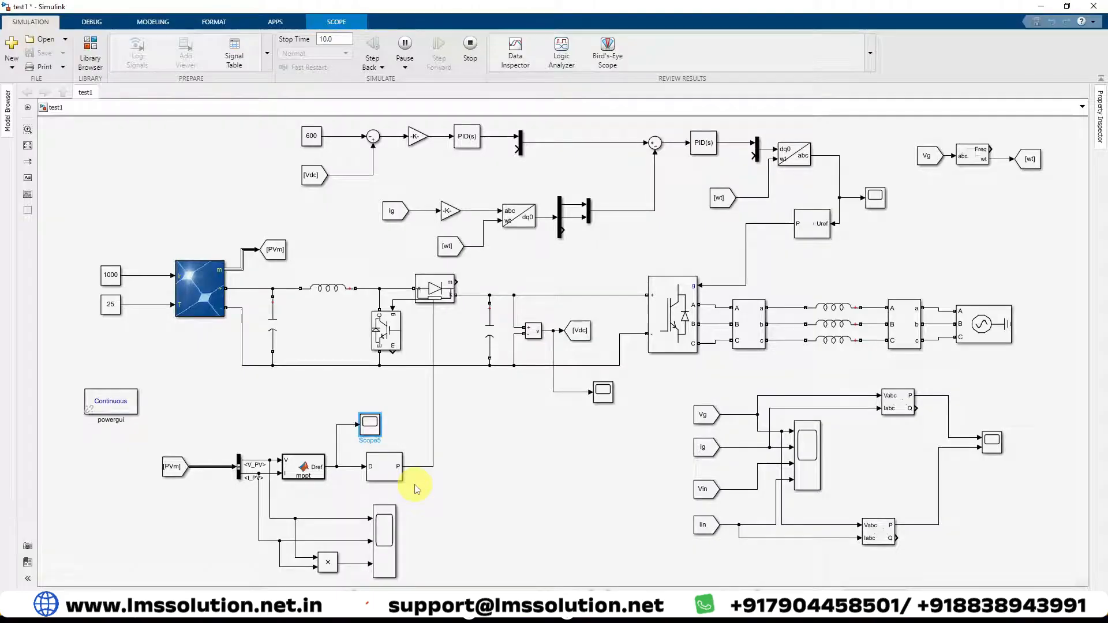
# Step: View the running PV voltage, current and power traces, followed by the DC-link voltage scope
pyautogui.doubleClick(383, 539)
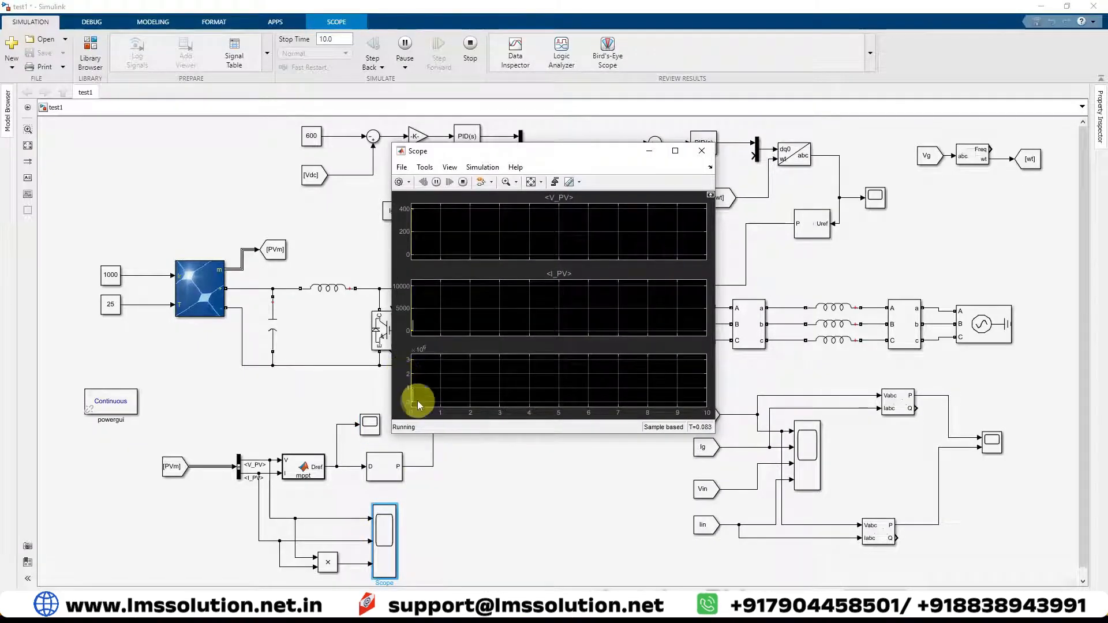
pyautogui.click(674, 152)
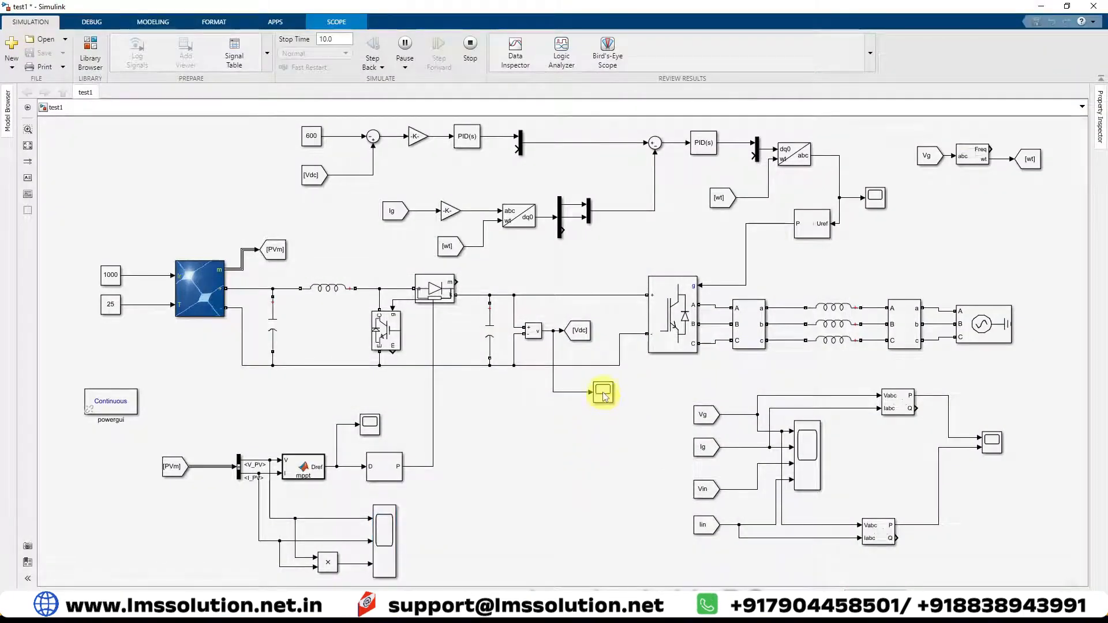
pyautogui.doubleClick(603, 394)
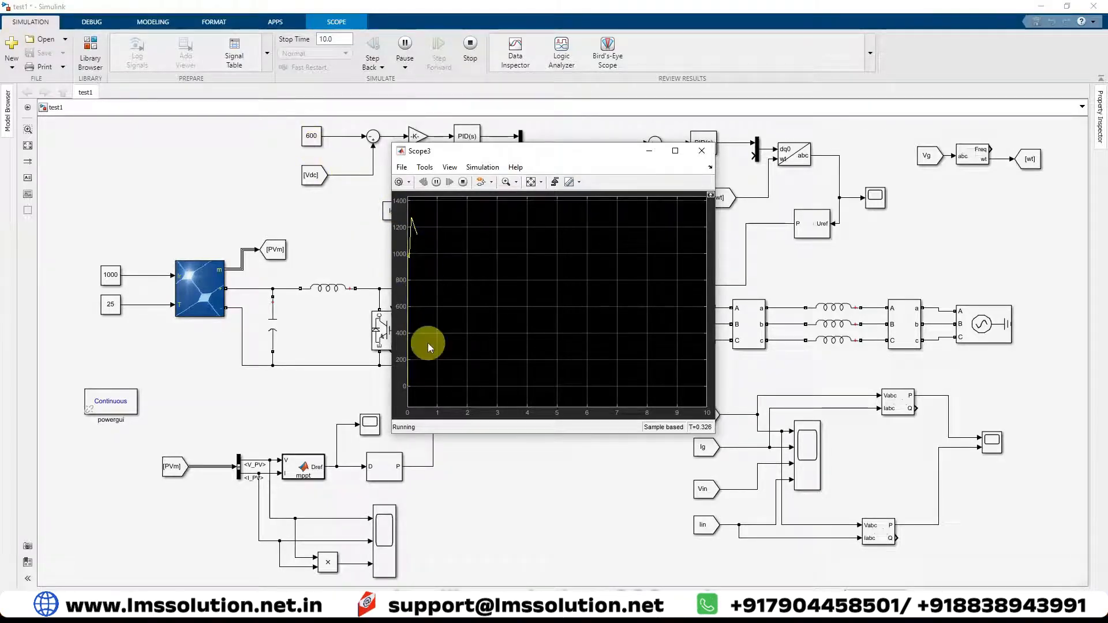
pyautogui.click(830, 452)
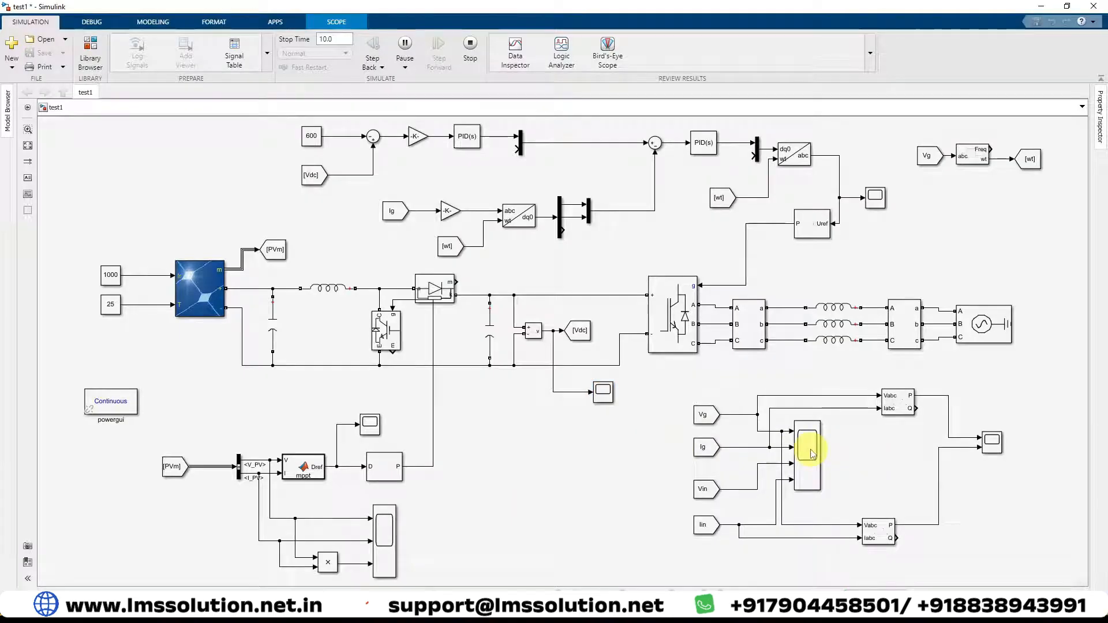
# Step: Set the time span of the four-input grid and inverter scope to 0.1
pyautogui.doubleClick(812, 454)
pyautogui.click(449, 167)
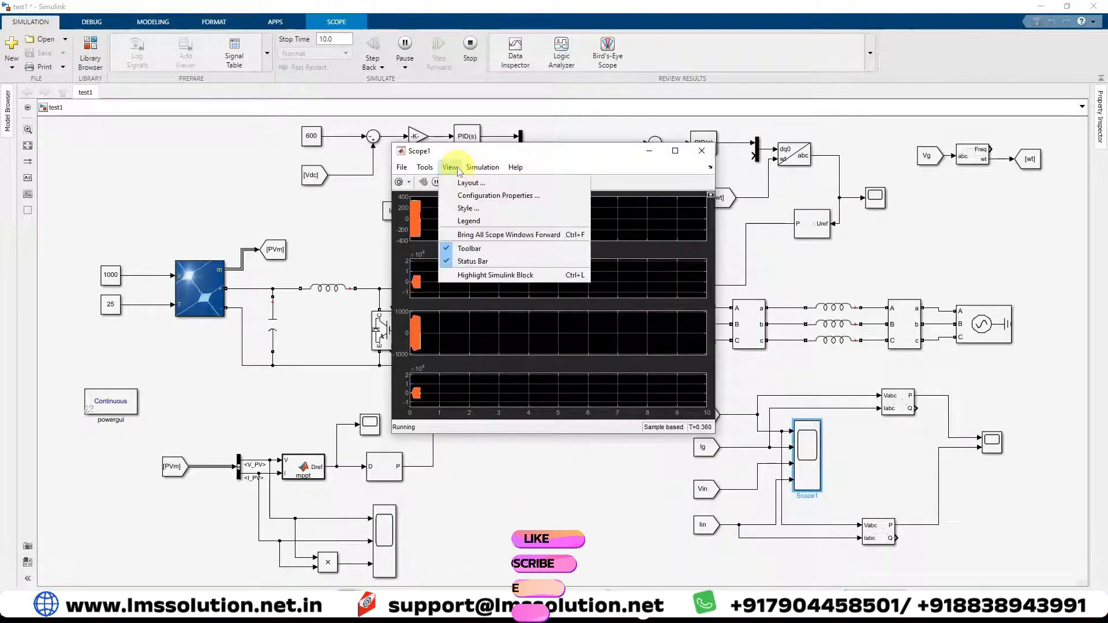
pyautogui.click(476, 197)
pyautogui.click(495, 230)
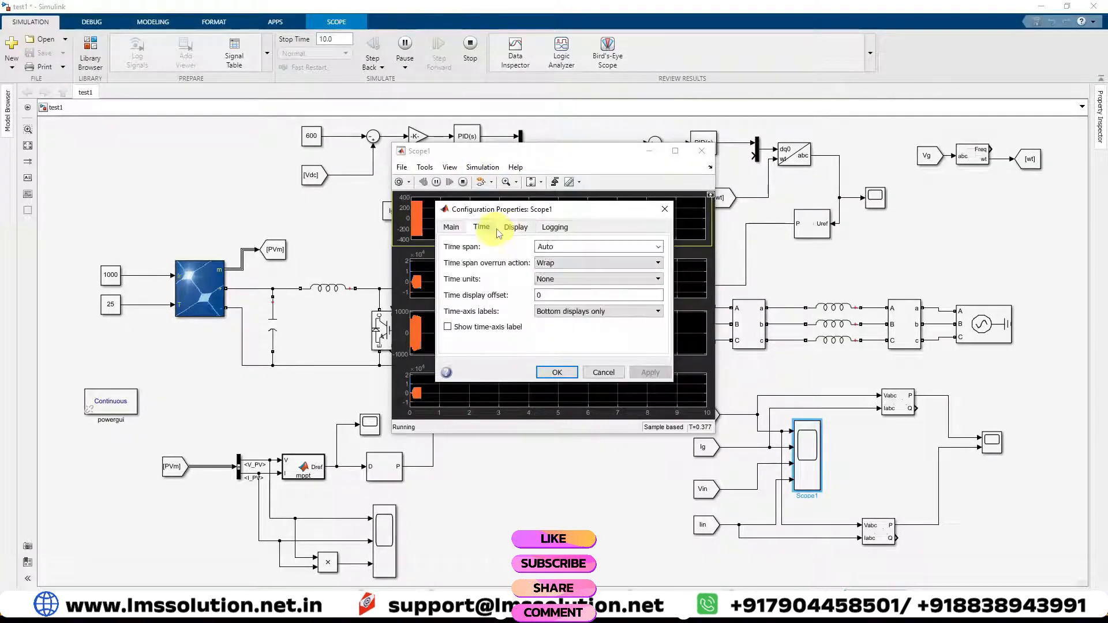
pyautogui.doubleClick(563, 247)
pyautogui.write('0.')
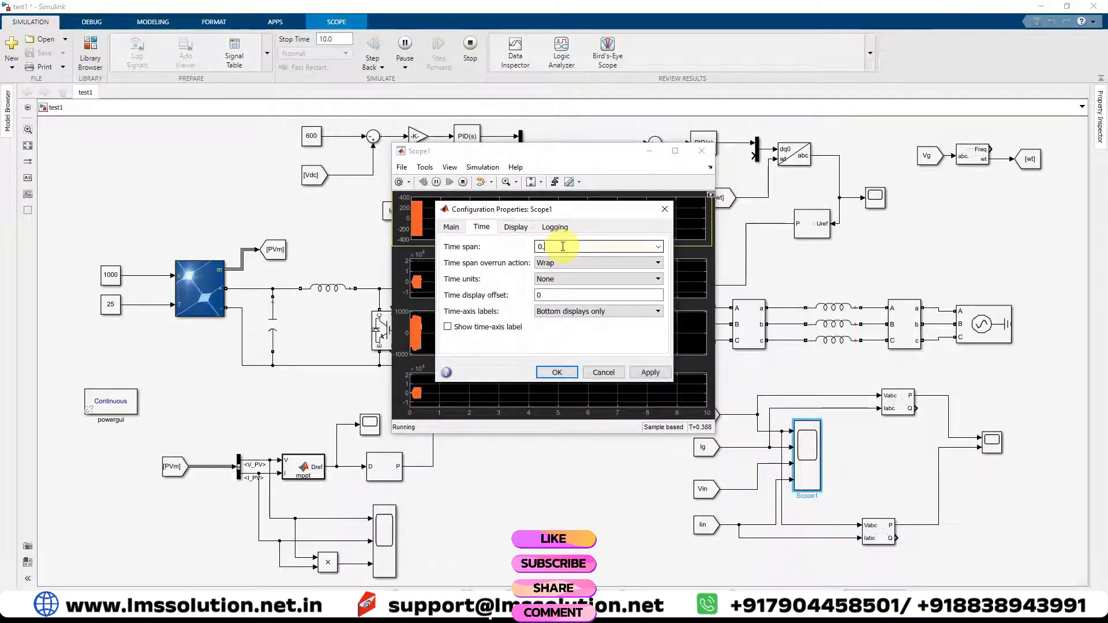
pyautogui.write('1')
pyautogui.click(557, 372)
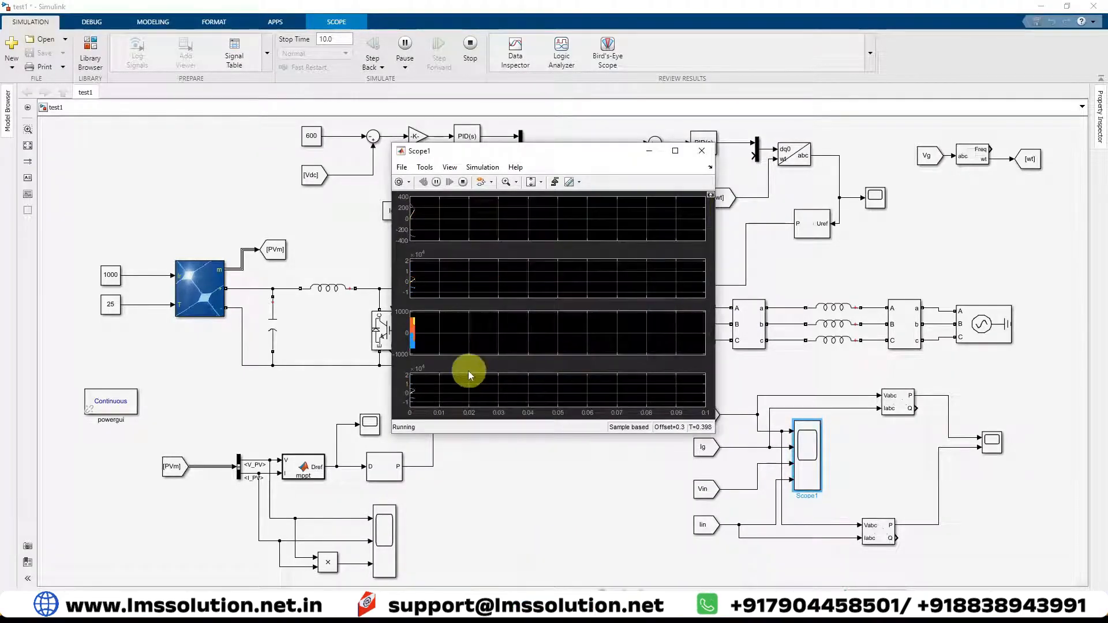
# Step: Examine the grid and inverter voltage and current waveforms, marking each of the four plots with the screen pen
pyautogui.hotkey('ctrl', '2')
pyautogui.moveTo(473, 219); pyautogui.dragTo(508, 212)
pyautogui.moveTo(464, 278)
pyautogui.mouseDown()
pyautogui.moveTo(471, 285)
pyautogui.moveTo(501, 269)
pyautogui.mouseUp()
pyautogui.moveTo(491, 333)
pyautogui.mouseDown()
pyautogui.moveTo(498, 342)
pyautogui.moveTo(528, 324)
pyautogui.mouseUp()
pyautogui.moveTo(495, 385); pyautogui.dragTo(526, 380)
pyautogui.press('Escape')
# Step: Open the two-input power scope, autoscale its plots, and mark both active power traces with the screen pen
pyautogui.doubleClick(992, 442)
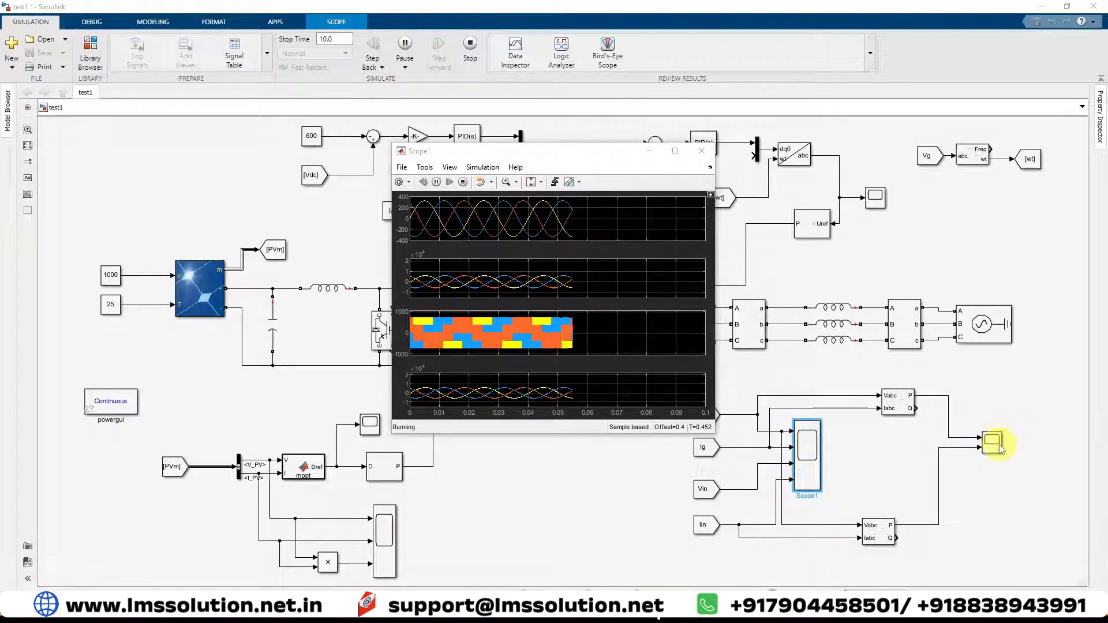
pyautogui.click(531, 182)
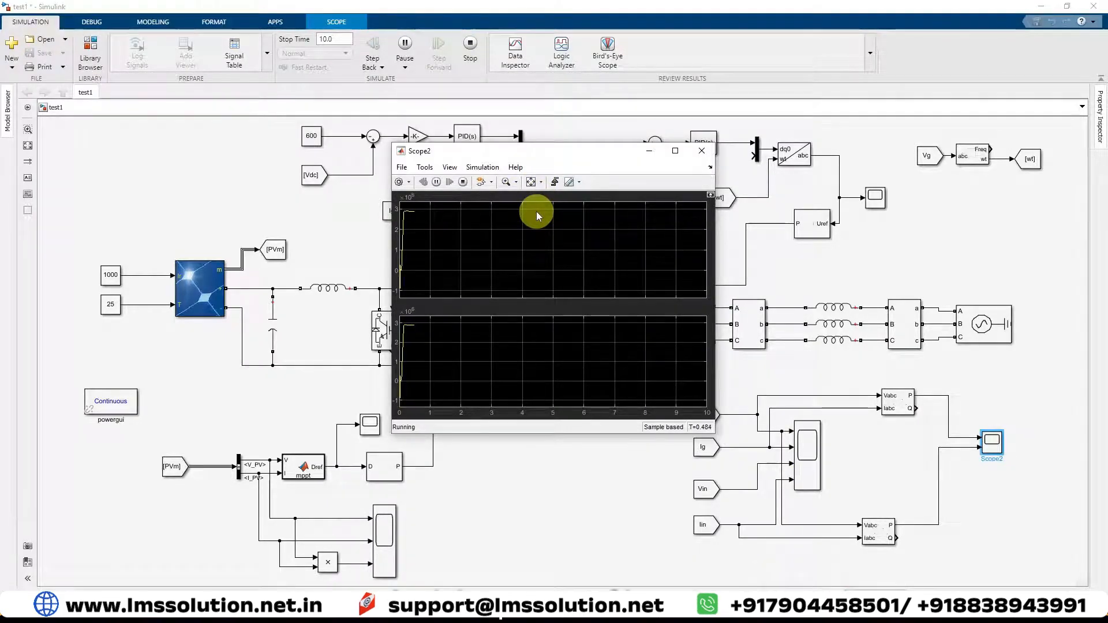
pyautogui.hotkey('ctrl', '2')
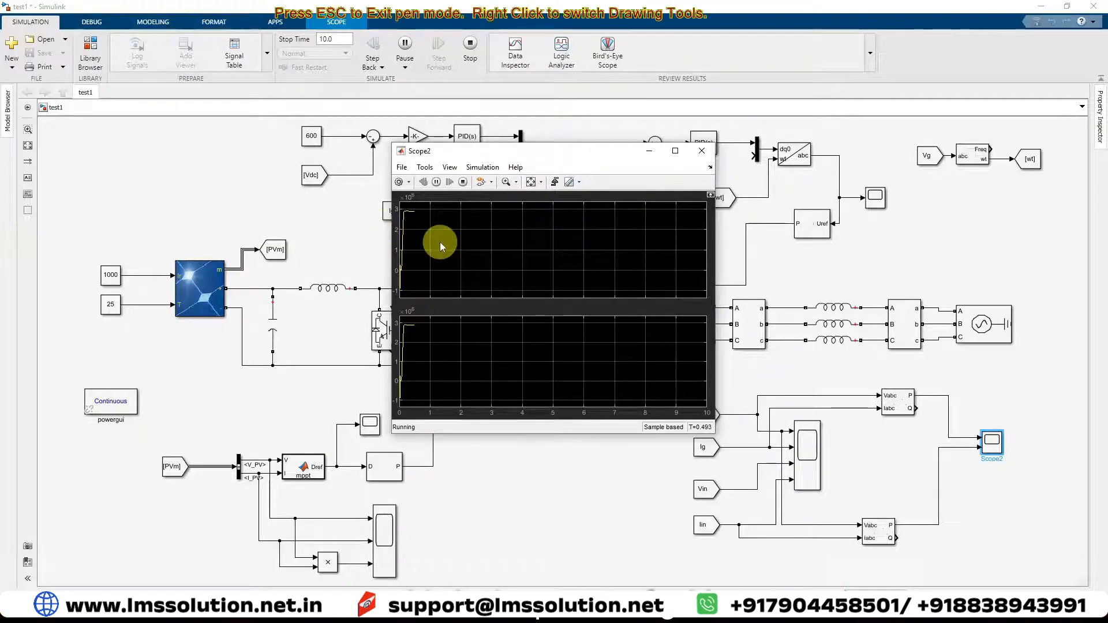
pyautogui.moveTo(433, 225); pyautogui.dragTo(488, 226)
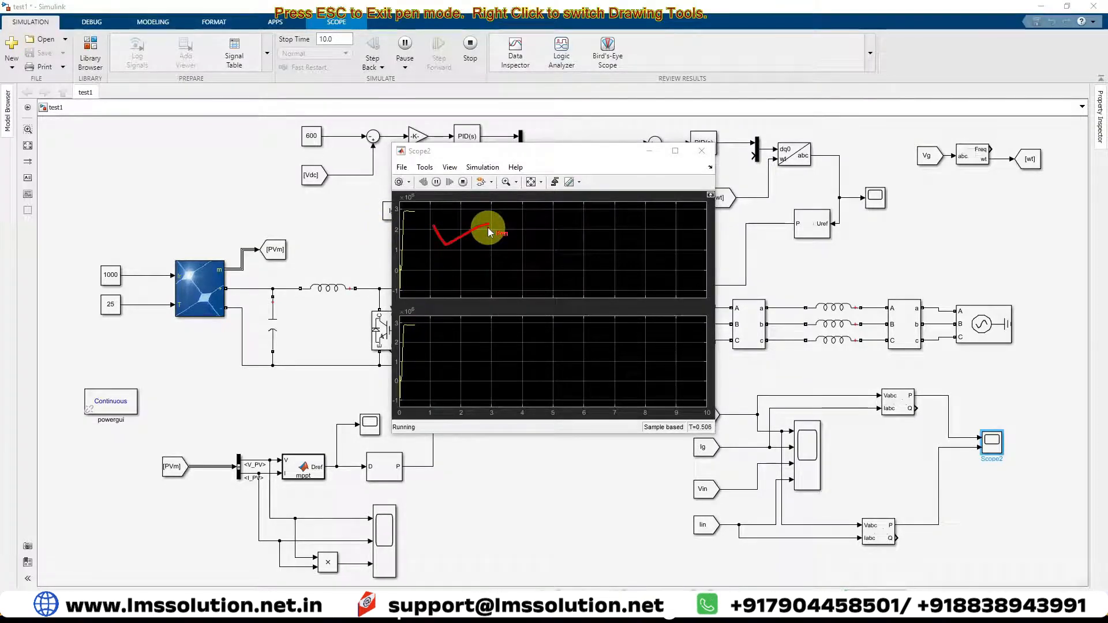
pyautogui.moveTo(439, 341); pyautogui.dragTo(484, 340)
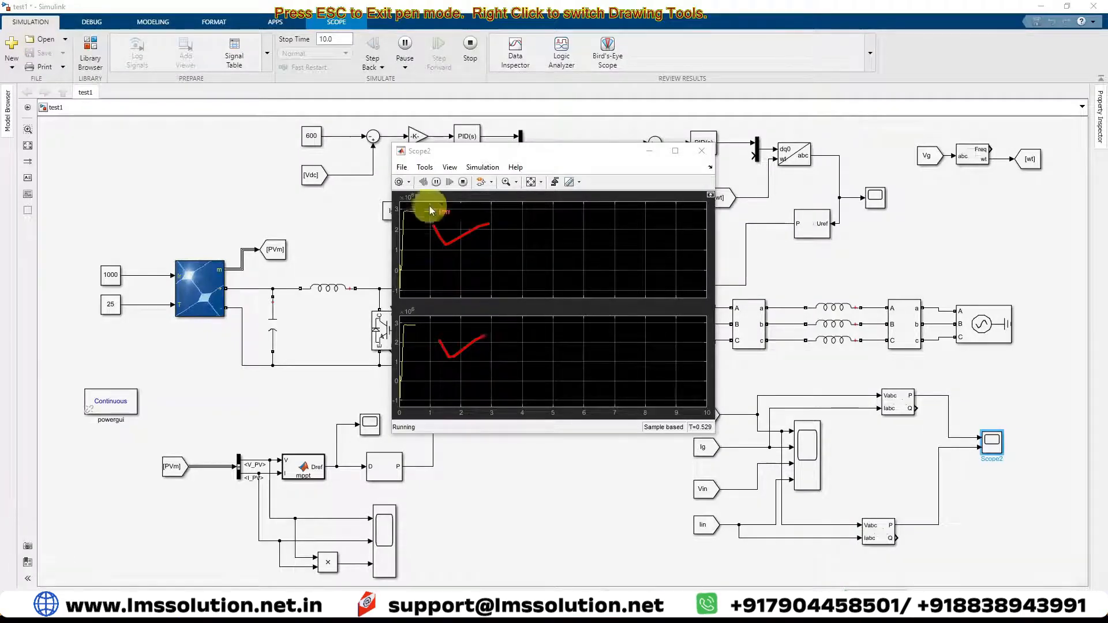
pyautogui.moveTo(419, 207)
pyautogui.mouseDown()
pyautogui.moveTo(398, 214)
pyautogui.moveTo(424, 209)
pyautogui.mouseUp()
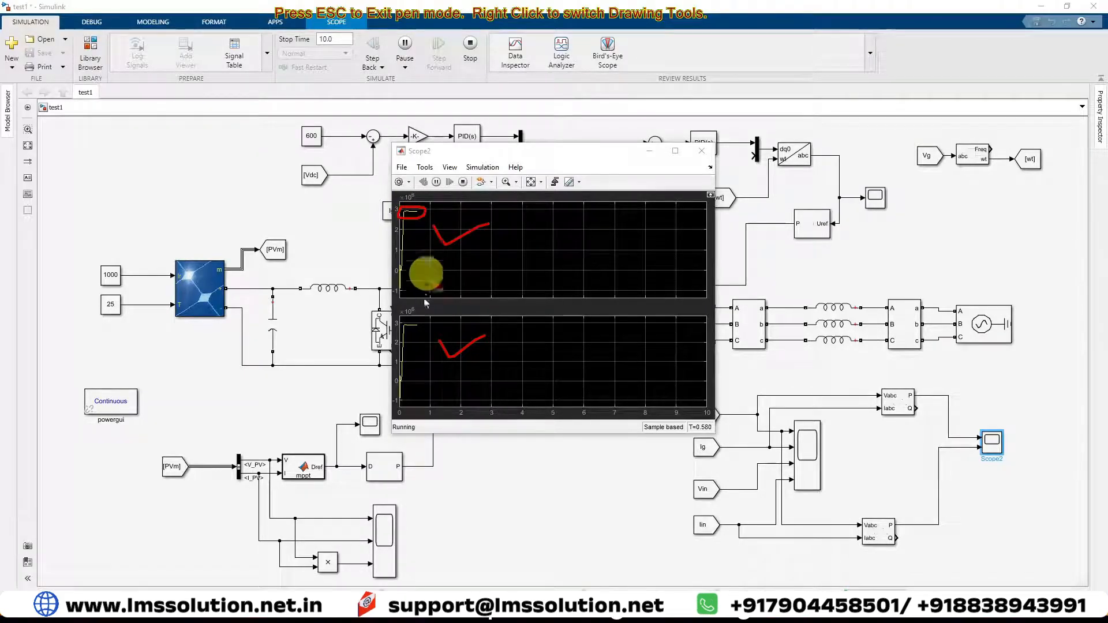
pyautogui.press('Escape')
# Step: Show the PV, grid and inverter, and power scopes side by side, and tick the PV power, grid power and waveform plots
pyautogui.doubleClick(381, 540)
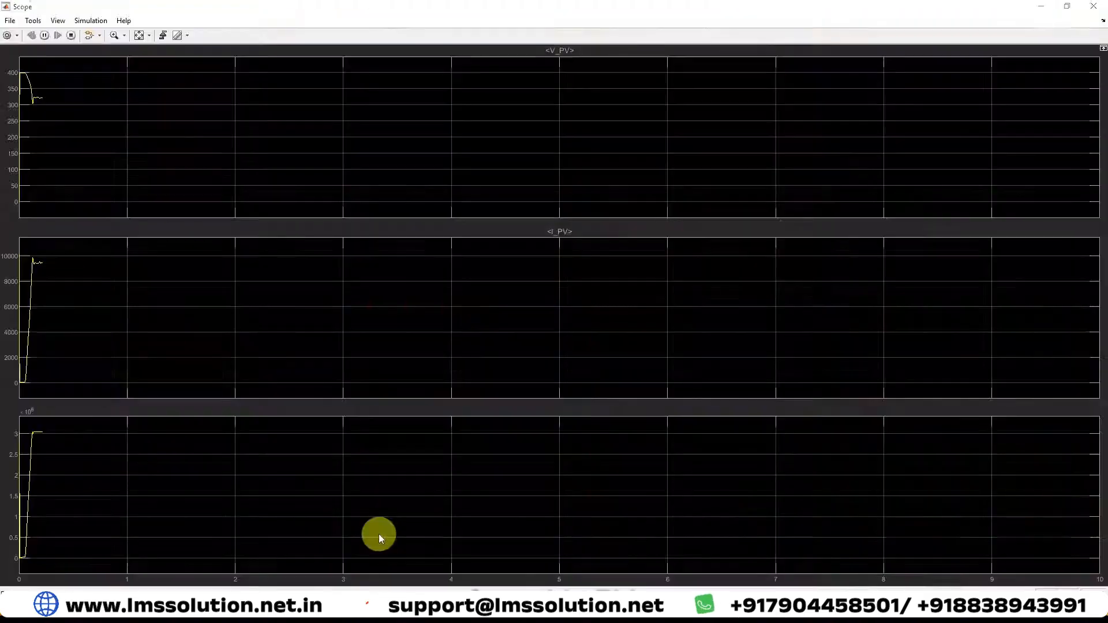
pyautogui.click(1067, 6)
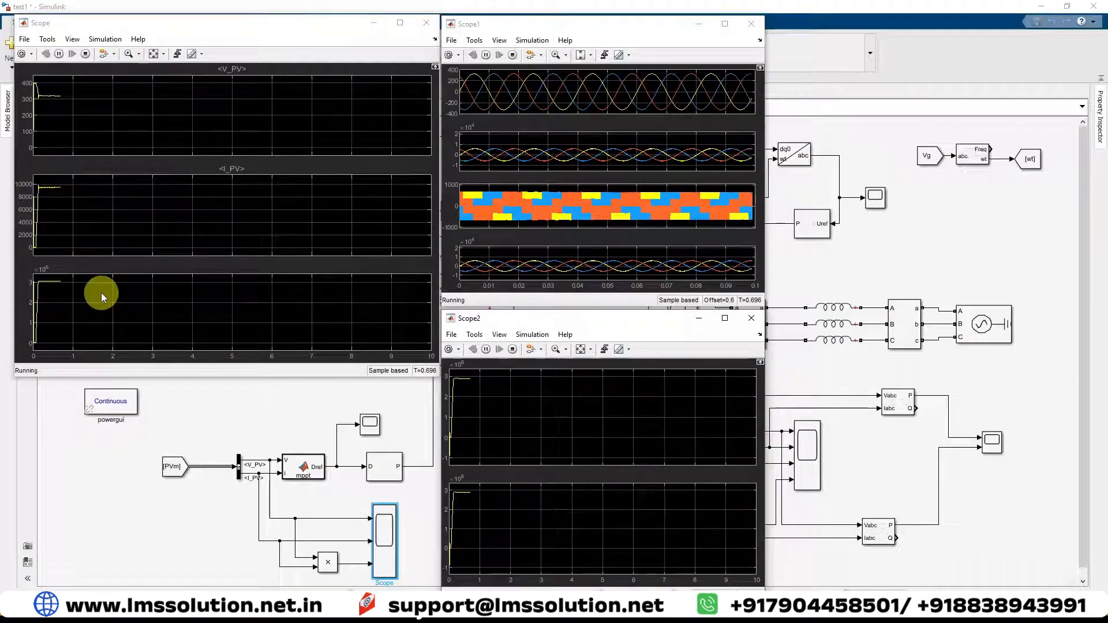
pyautogui.hotkey('ctrl', '2')
pyautogui.moveTo(49, 281); pyautogui.dragTo(73, 276)
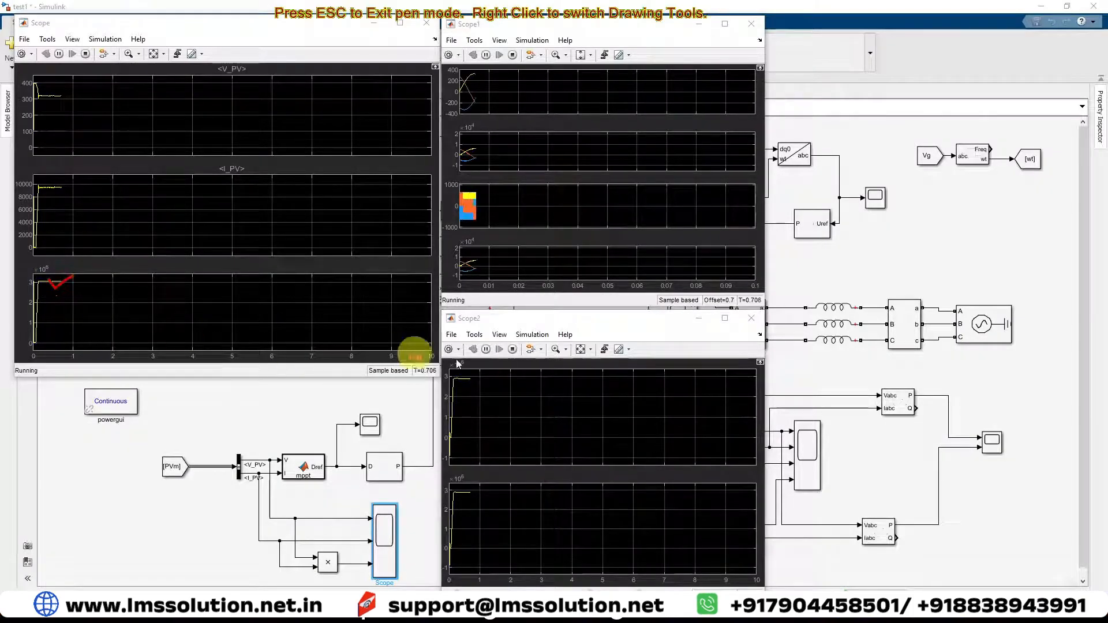
pyautogui.moveTo(460, 376); pyautogui.dragTo(495, 368)
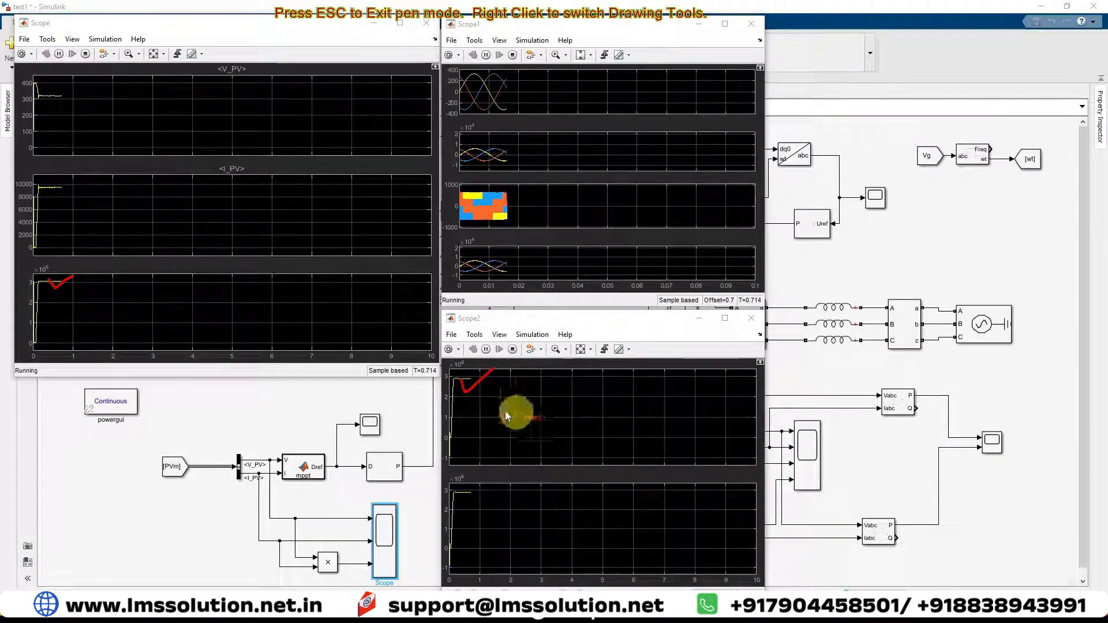
pyautogui.moveTo(531, 88); pyautogui.dragTo(566, 91)
pyautogui.moveTo(582, 140); pyautogui.dragTo(583, 139)
pyautogui.moveTo(552, 203); pyautogui.dragTo(591, 198)
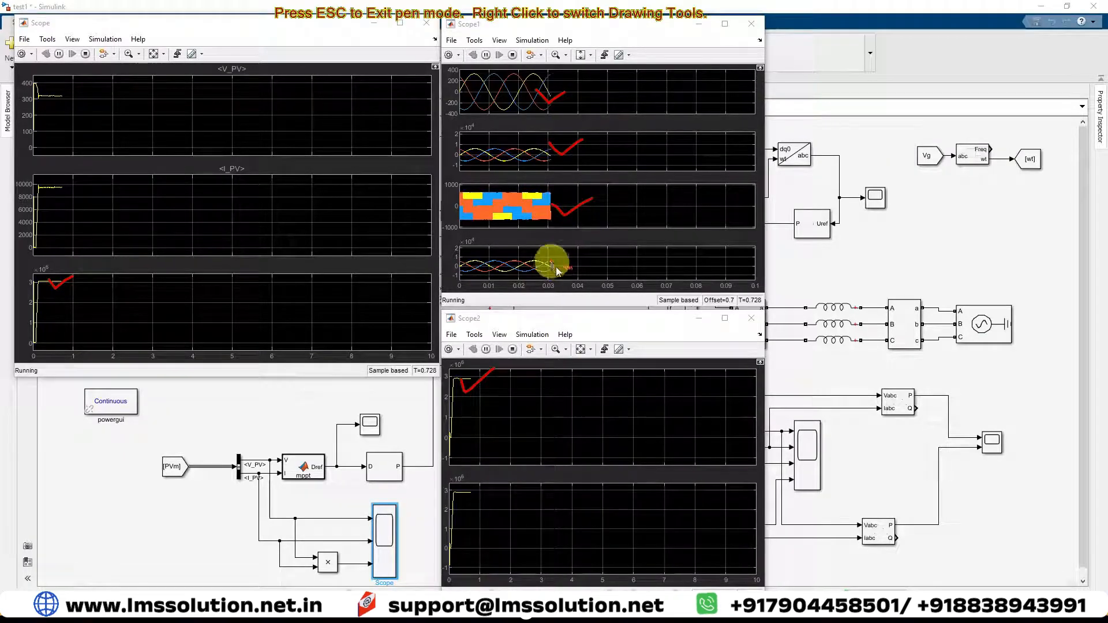
pyautogui.moveTo(557, 270); pyautogui.dragTo(579, 255)
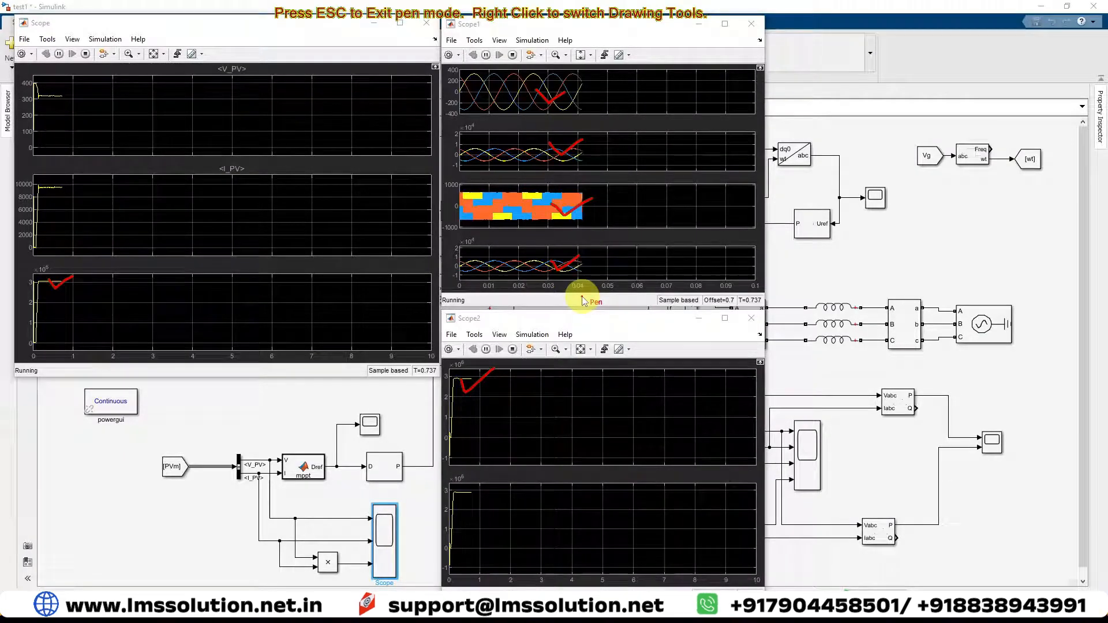
pyautogui.press('Escape')
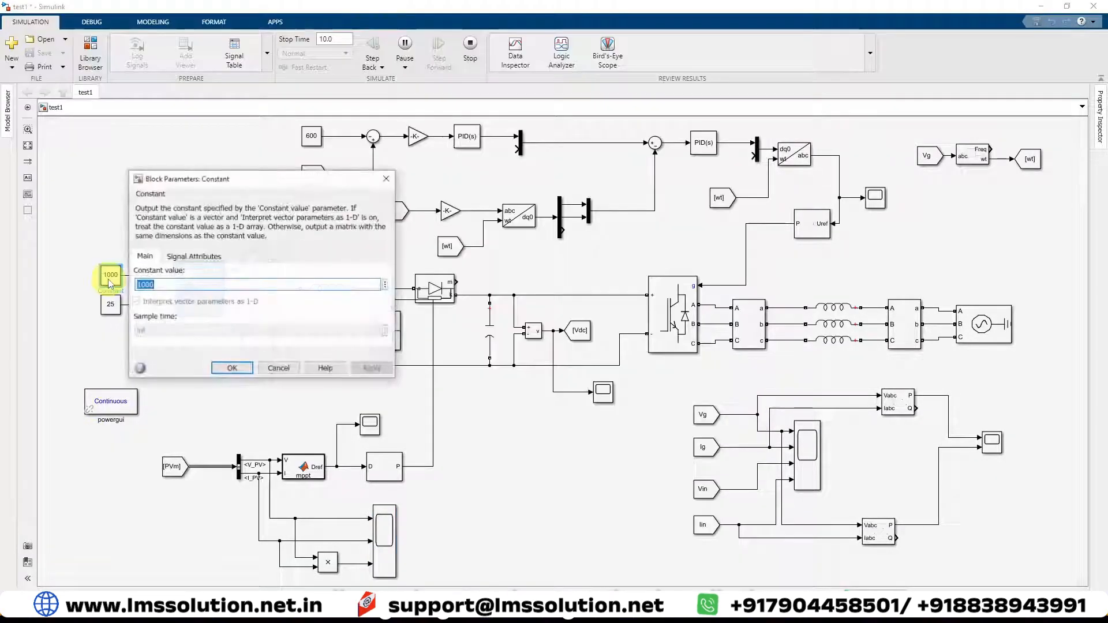
# Step: Set the PV array's irradiance constant to 500 and bring the scope windows back into view
pyautogui.write('500')
pyautogui.press('Return')
pyautogui.click(469, 605)
pyautogui.click(560, 579)
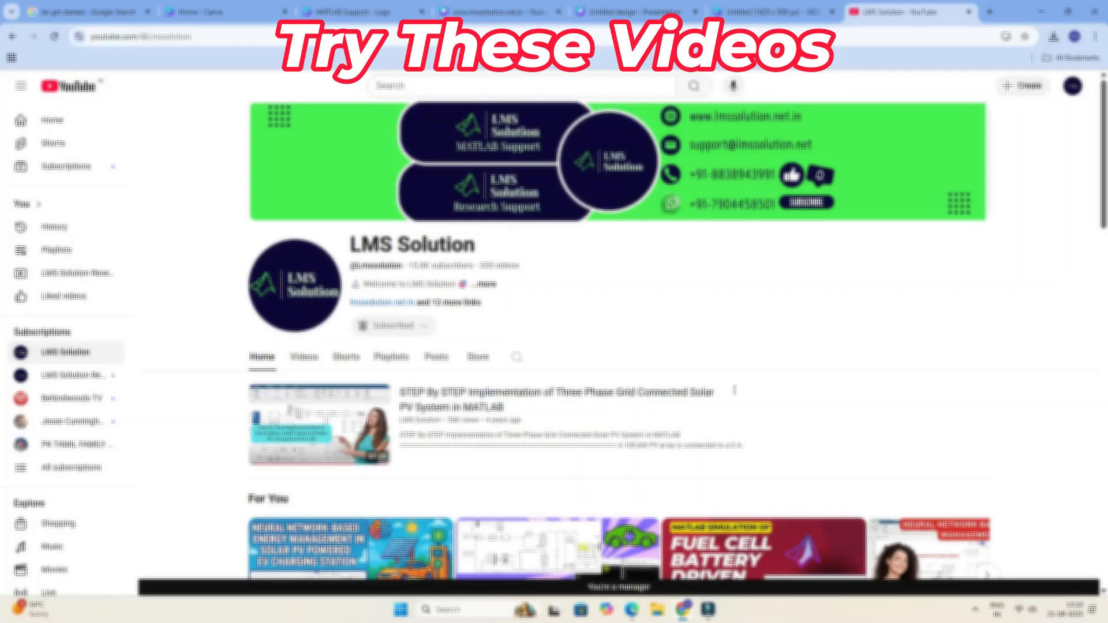
pyautogui.scroll(-9, 618, 346)
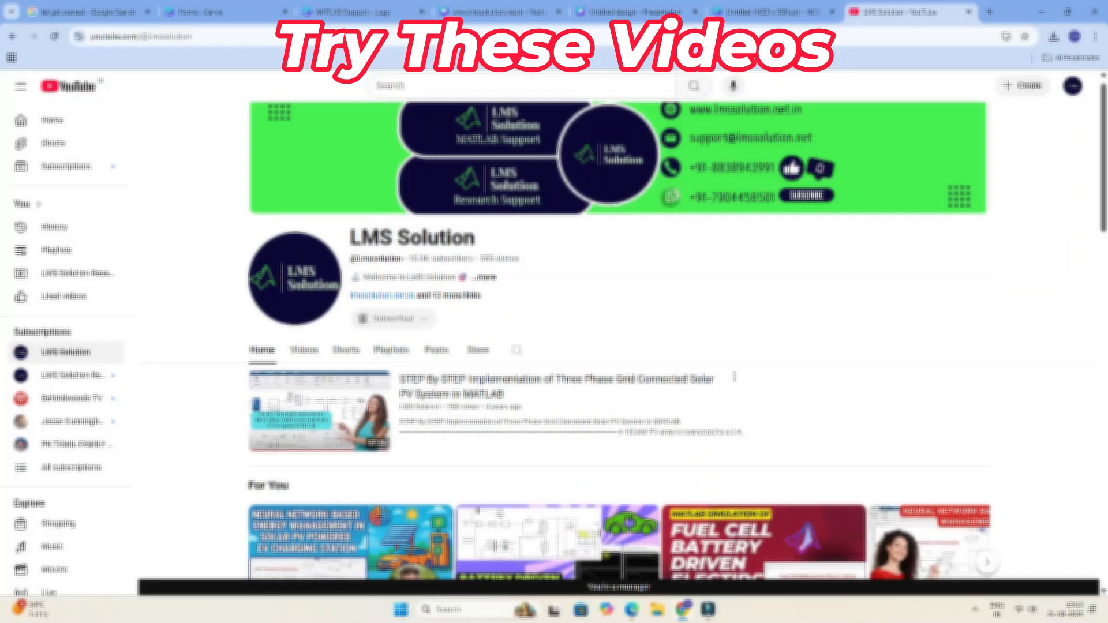
pyautogui.scroll(-13, 618, 346)
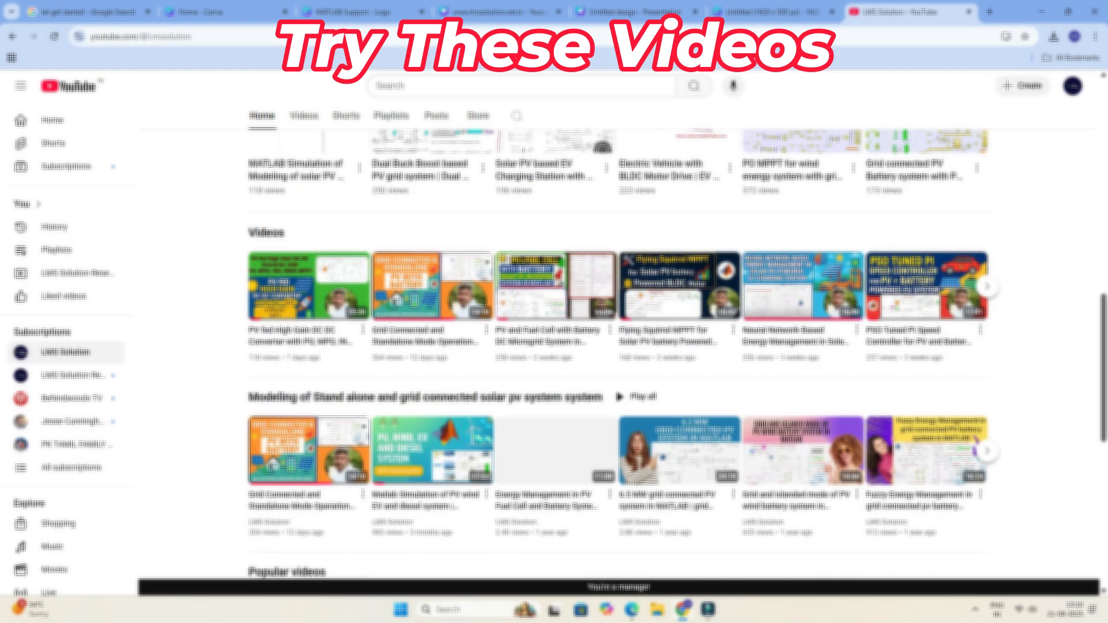
pyautogui.scroll(-1, 679, 300)
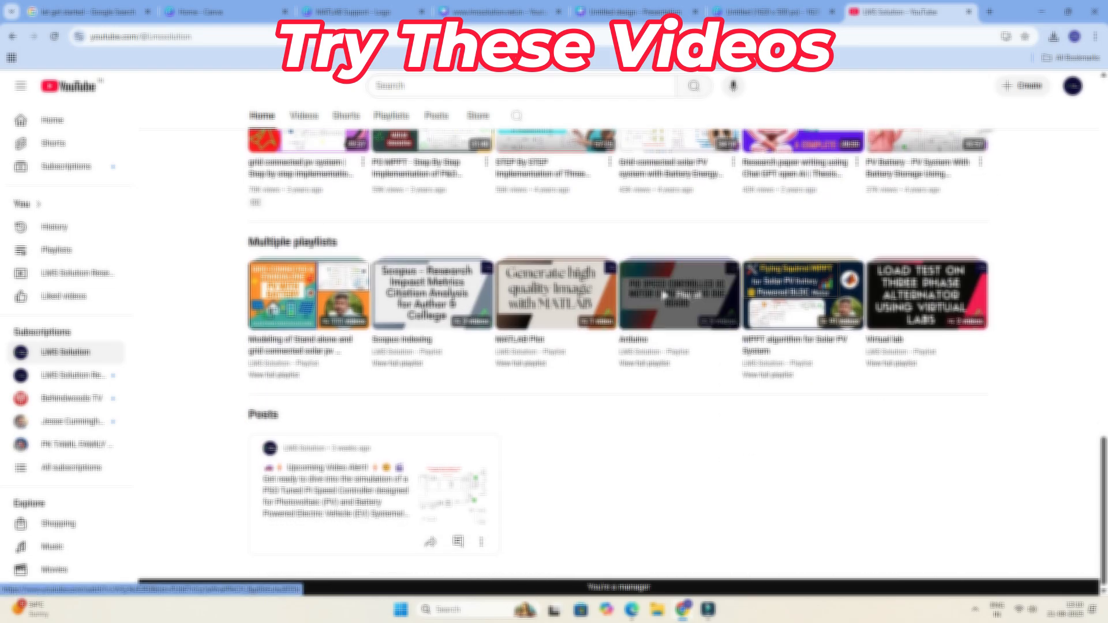
pyautogui.scroll(20, 666, 295)
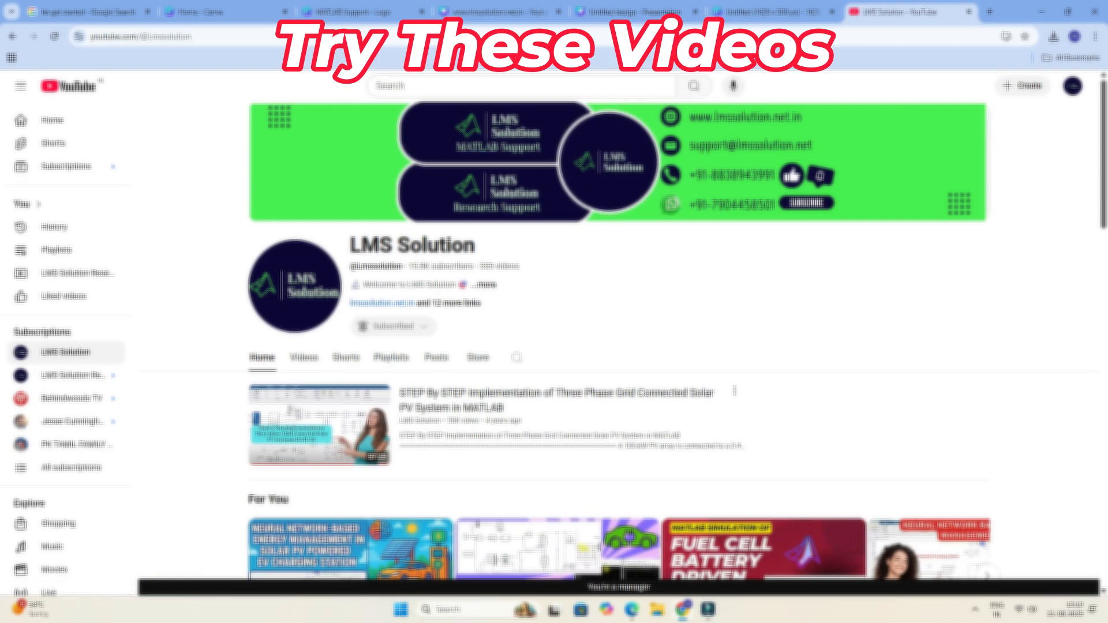
pyautogui.scroll(-14, 618, 346)
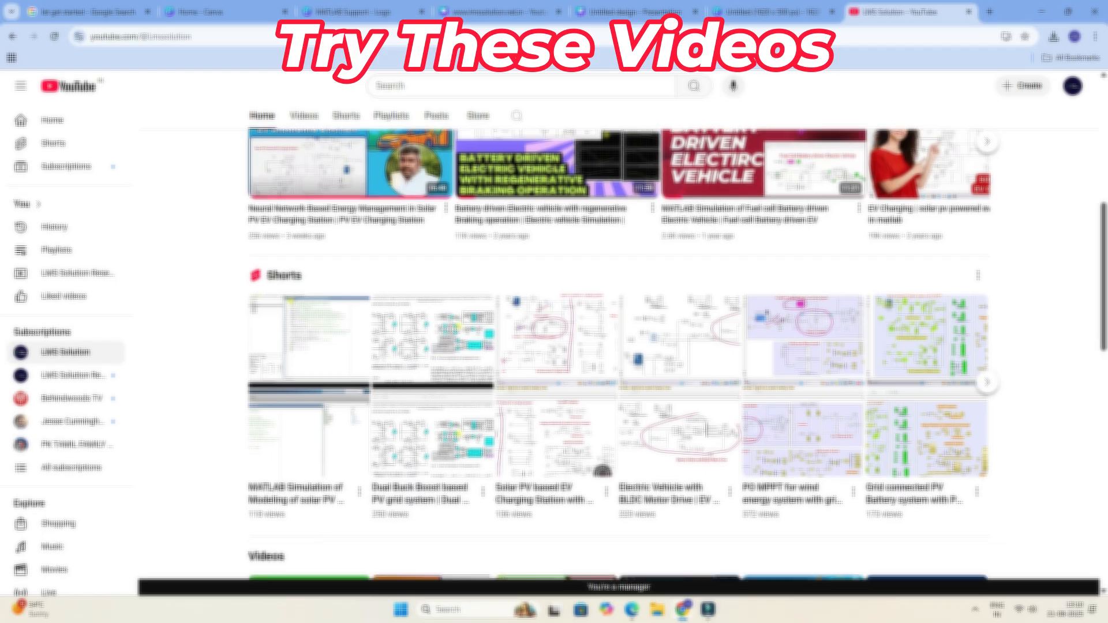
pyautogui.scroll(-10, 618, 346)
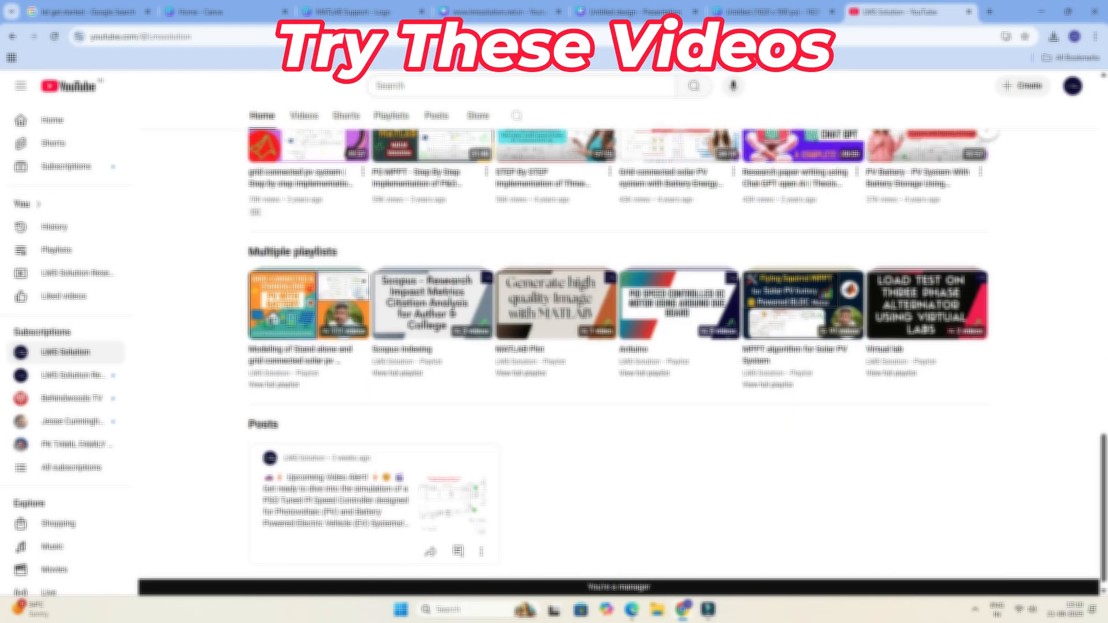
pyautogui.scroll(13, 618, 346)
pyautogui.scroll(8, 618, 346)
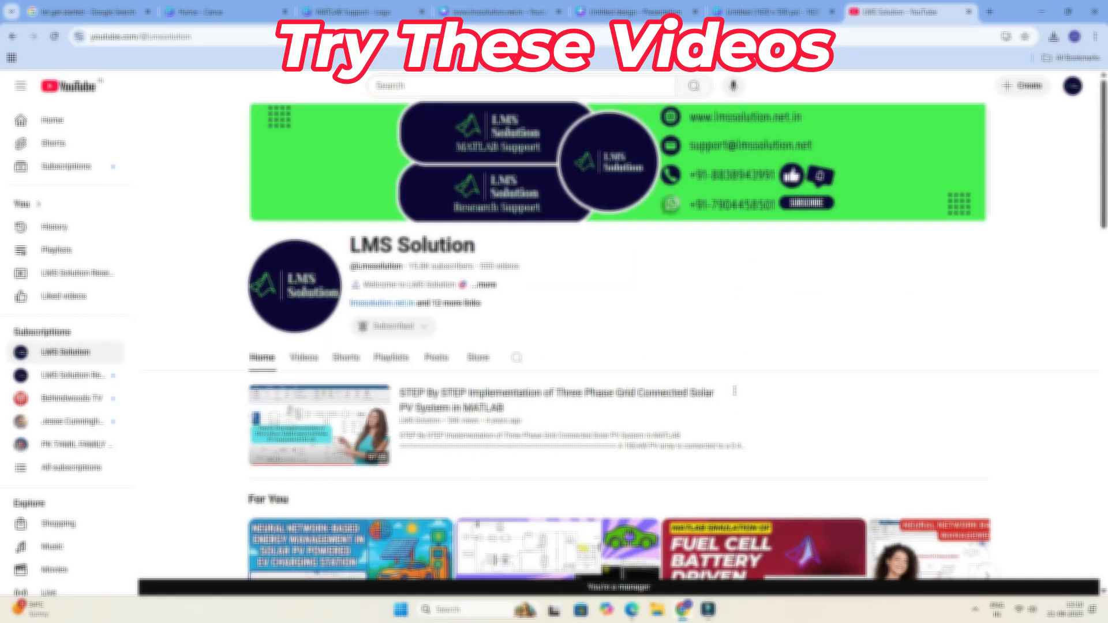